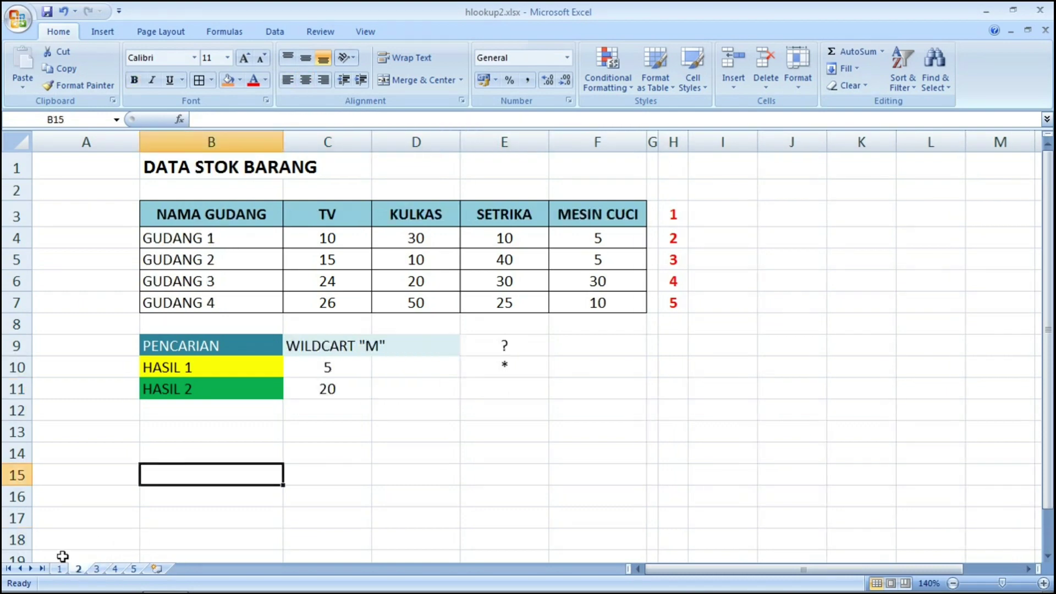
{"action": "left_click", "coordinate": [100, 570]}
{"action": "left_click", "coordinate": [78, 570]}
{"action": "left_click", "coordinate": [133, 569]}
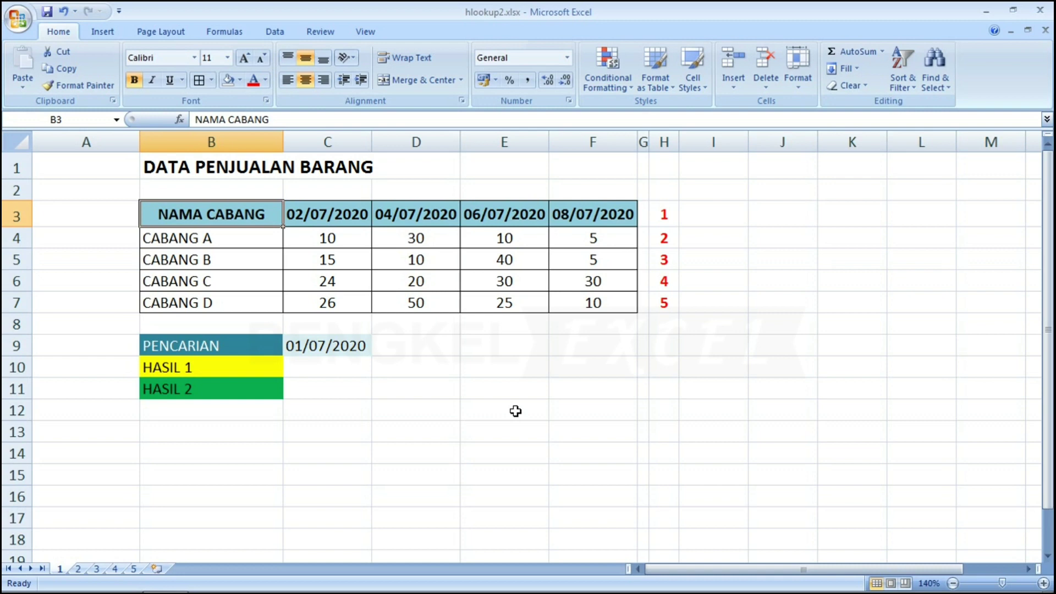
{"action": "left_click", "coordinate": [569, 353]}
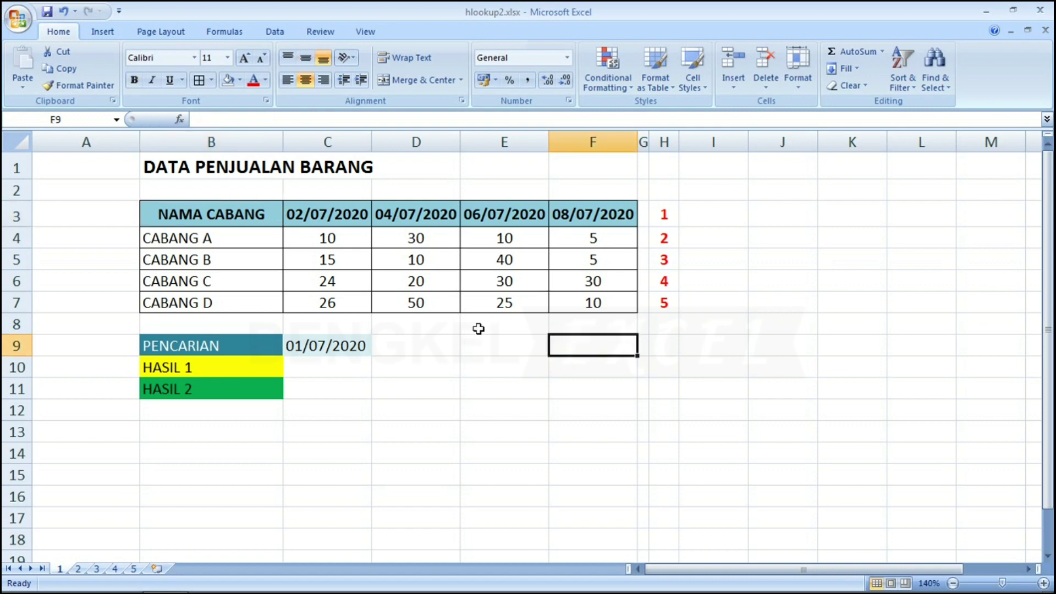
Start an HLOOKUP formula directly in cell C10 and clear the entry again
{"action": "left_click", "coordinate": [320, 372]}
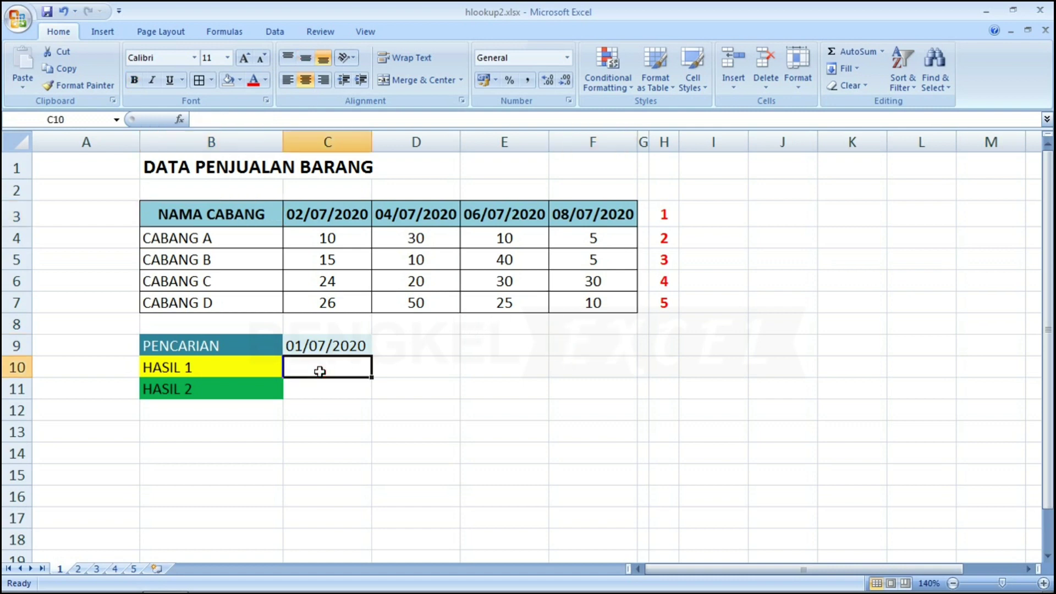
{"action": "type", "text": "=H"}
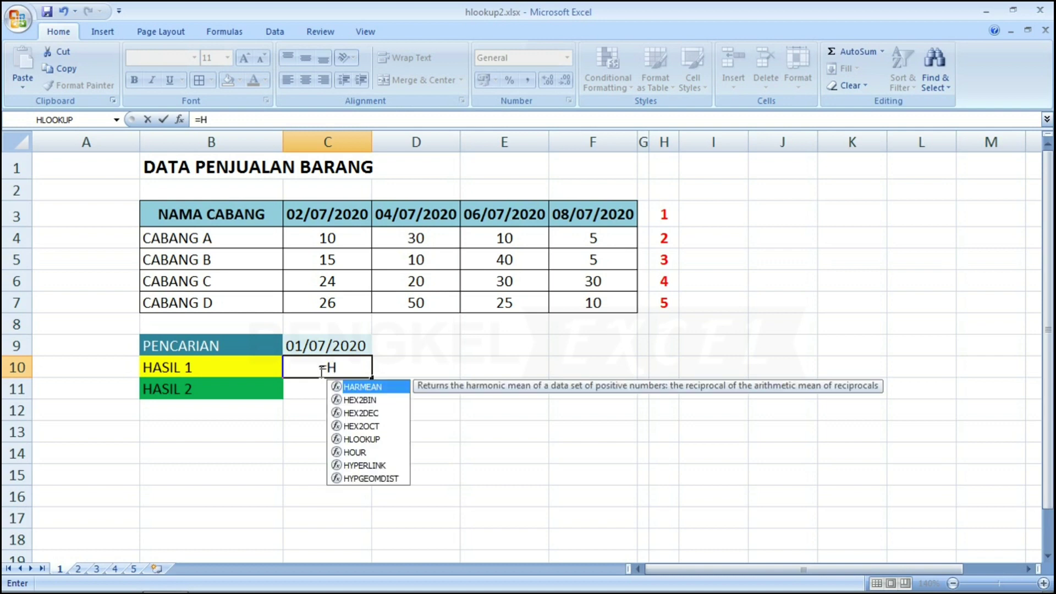
{"action": "type", "text": "L"}
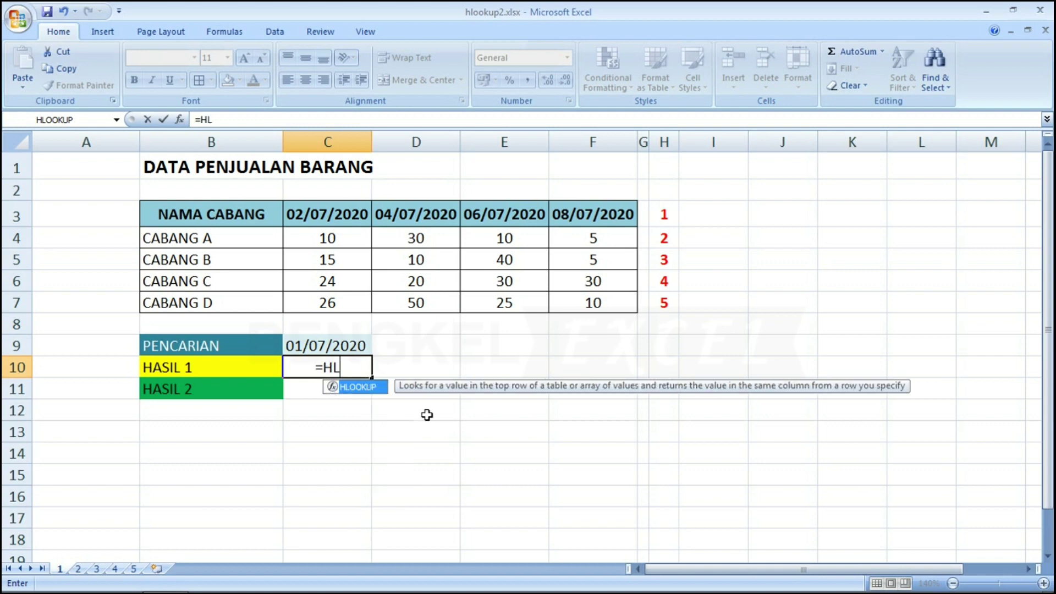
{"action": "key", "text": "Tab"}
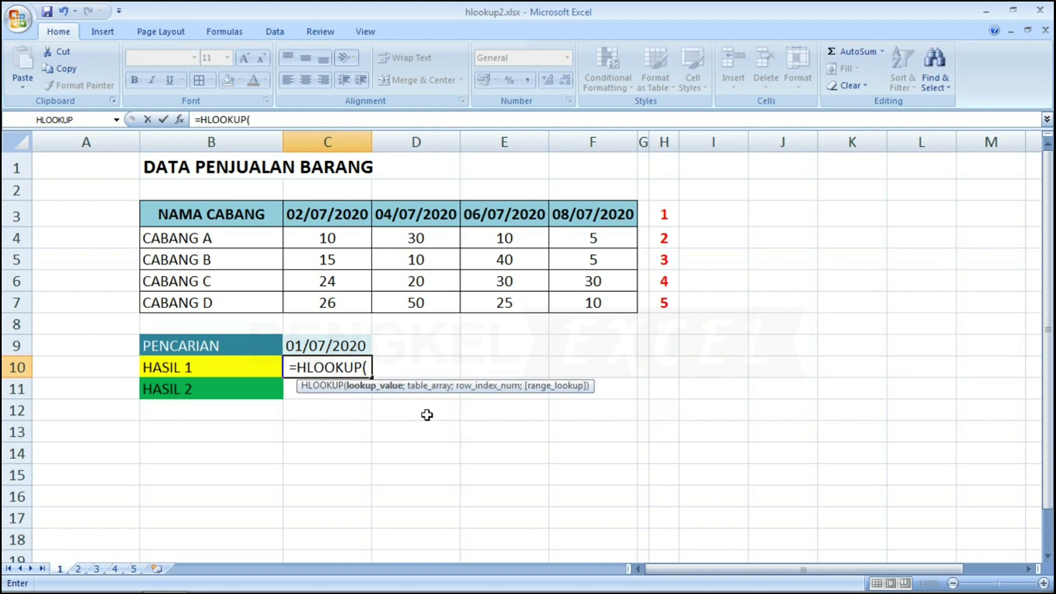
{"action": "key", "text": "BackSpace"}
{"action": "key", "text": "BackSpace"}
{"action": "key", "text": "BackSpace"}
{"action": "key", "text": "BackSpace"}
{"action": "key", "text": "BackSpace"}
{"action": "key", "text": "BackSpace"}
{"action": "key", "text": "BackSpace"}
{"action": "key", "text": "BackSpace"}
{"action": "key", "text": "BackSpace"}
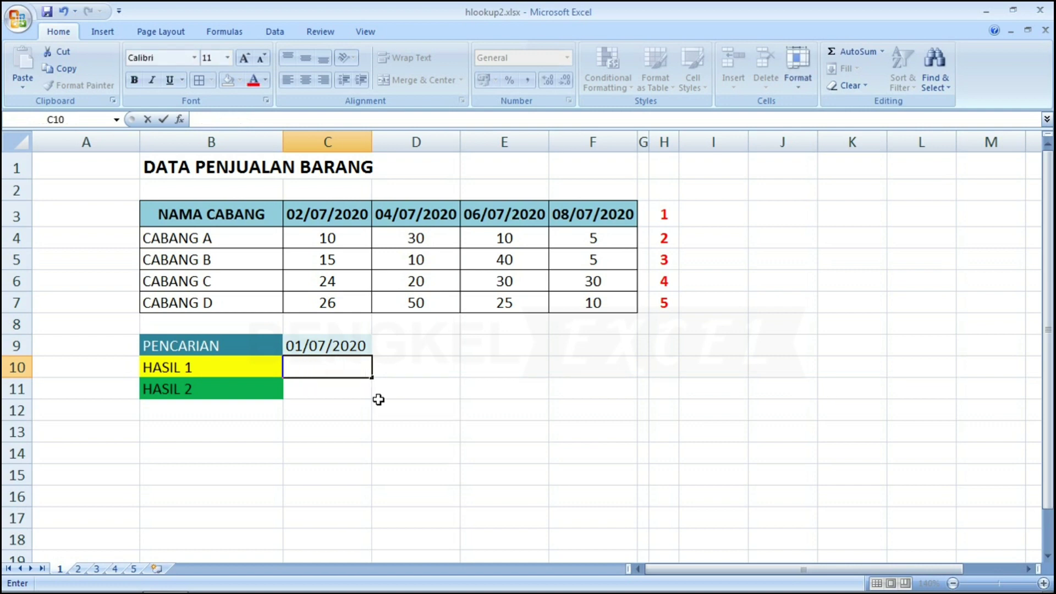
{"action": "left_click", "coordinate": [348, 416]}
Insert the HLOOKUP function from the All category into cell C10 using the Insert Function dialog
{"action": "left_click", "coordinate": [329, 364]}
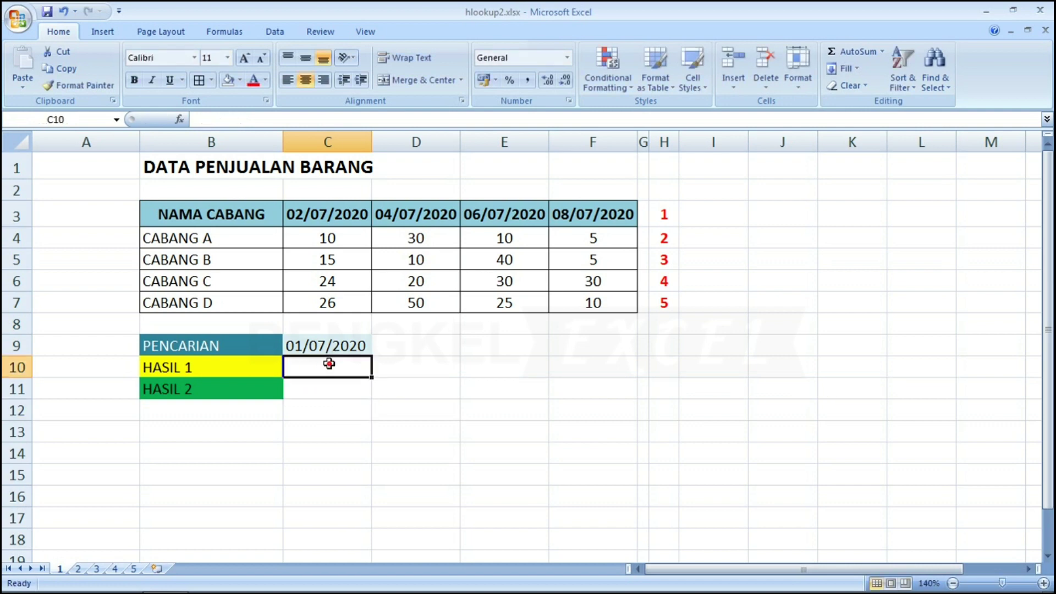
{"action": "left_click", "coordinate": [181, 119]}
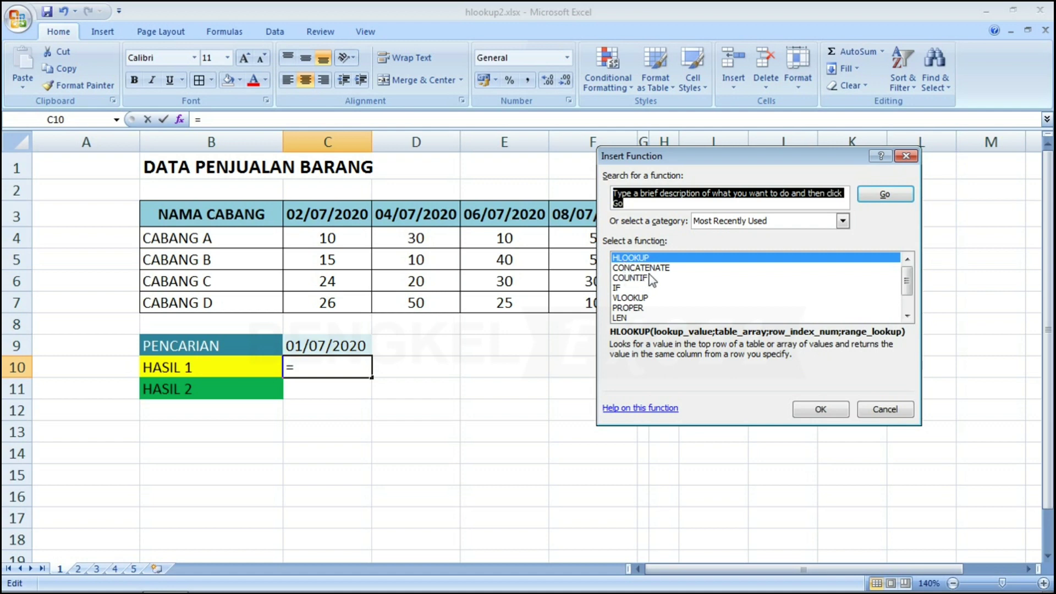
{"action": "left_click", "coordinate": [713, 222]}
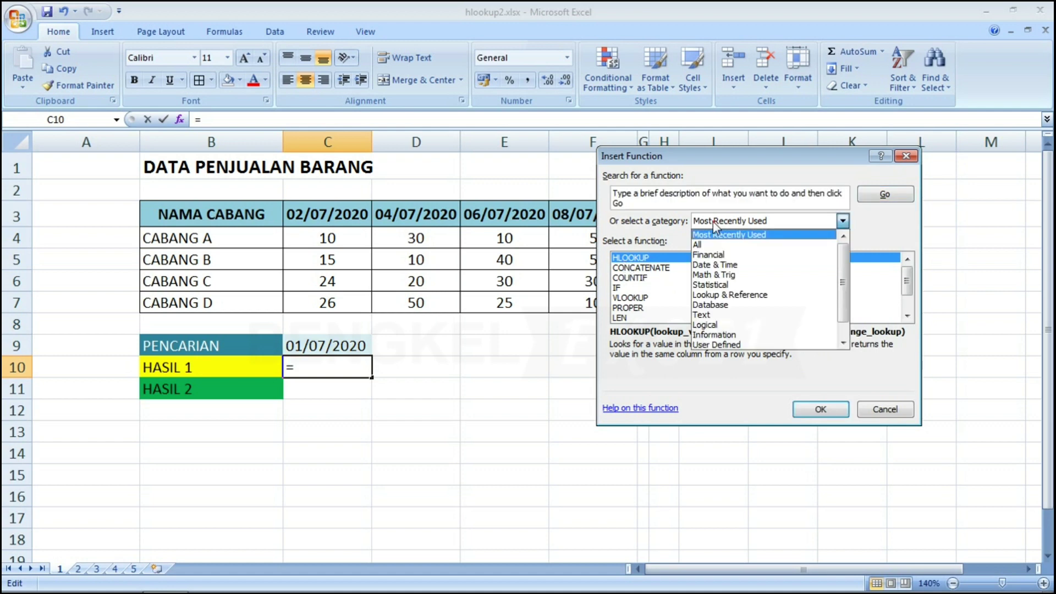
{"action": "left_click", "coordinate": [708, 246]}
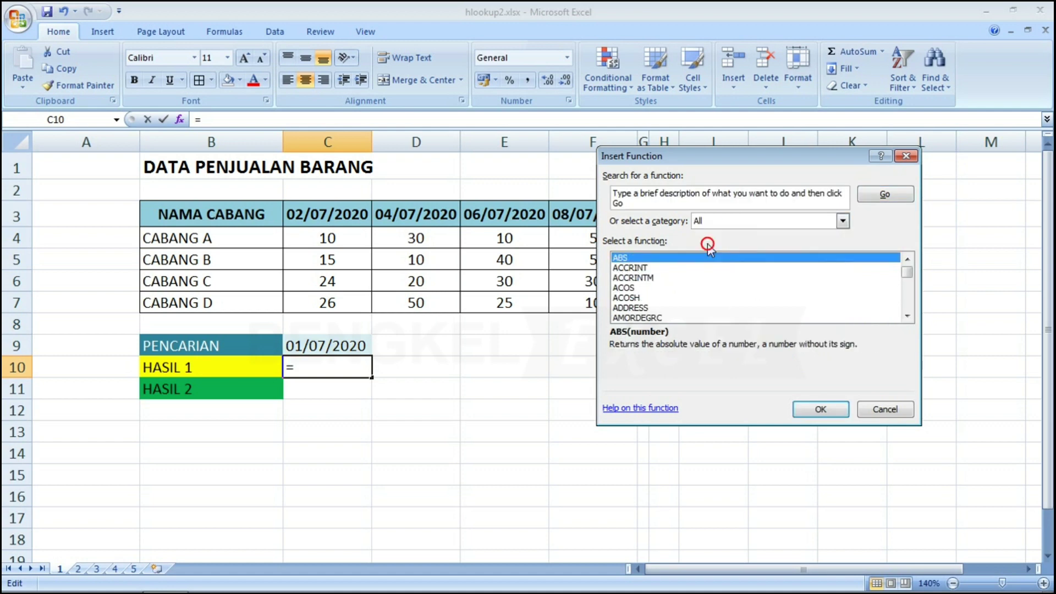
{"action": "left_click", "coordinate": [663, 278]}
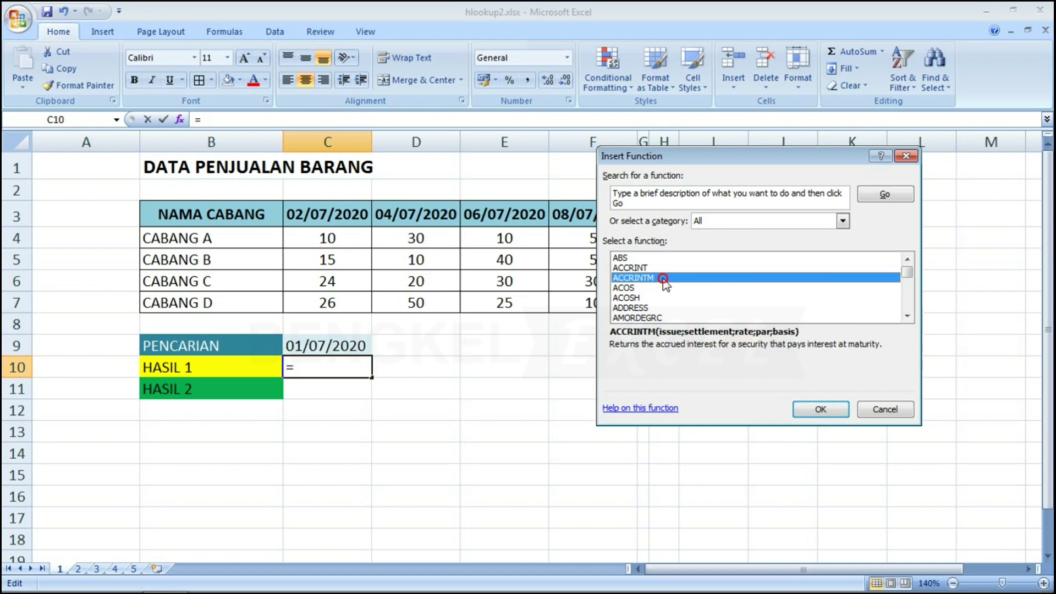
{"action": "type", "text": "hl"}
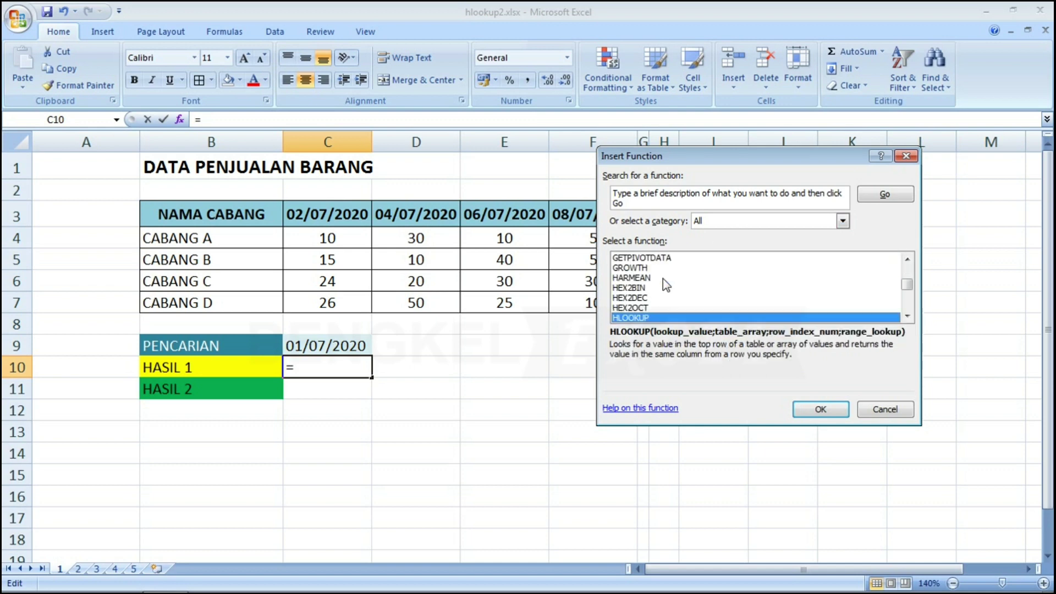
{"action": "left_click", "coordinate": [821, 410]}
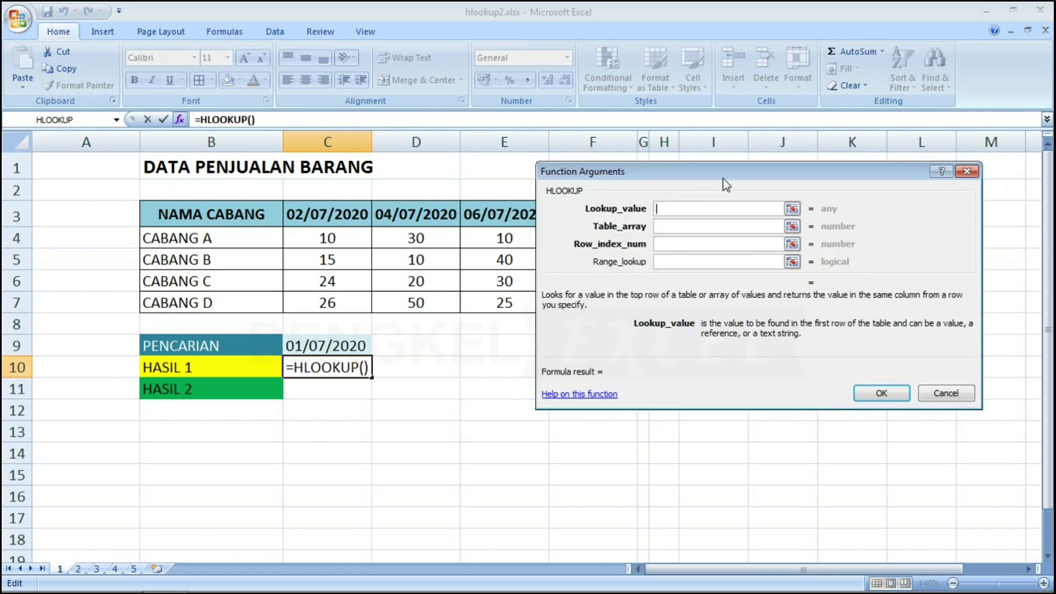
Set the HLOOKUP lookup value to the search date in cell C9, clearing the mistaken B2:B3 reference
{"action": "left_click_drag", "start_coordinate": [722, 179], "coordinate": [728, 128]}
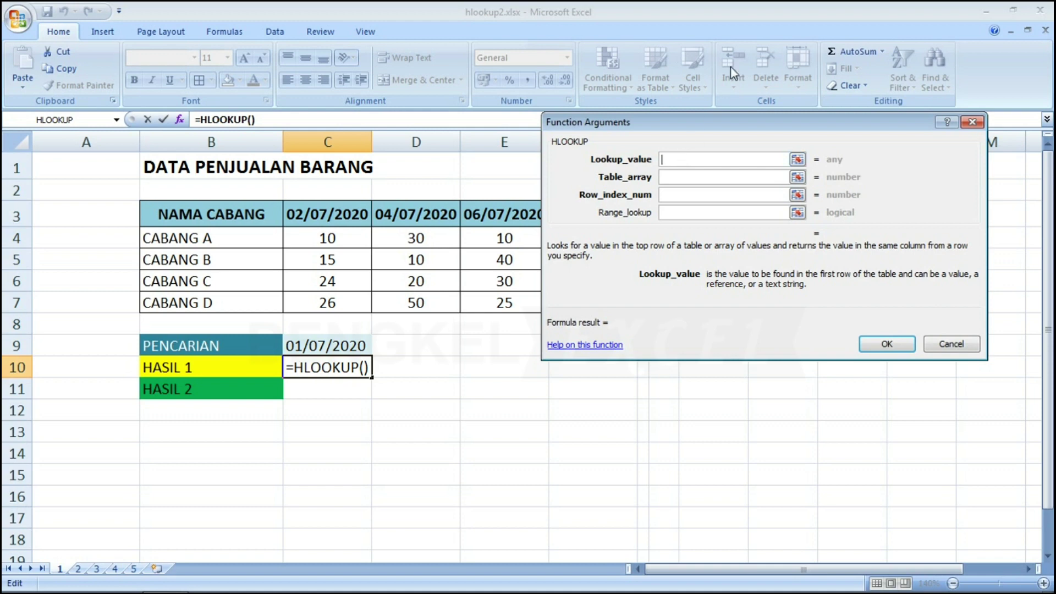
{"action": "left_click_drag", "start_coordinate": [694, 126], "coordinate": [646, 132]}
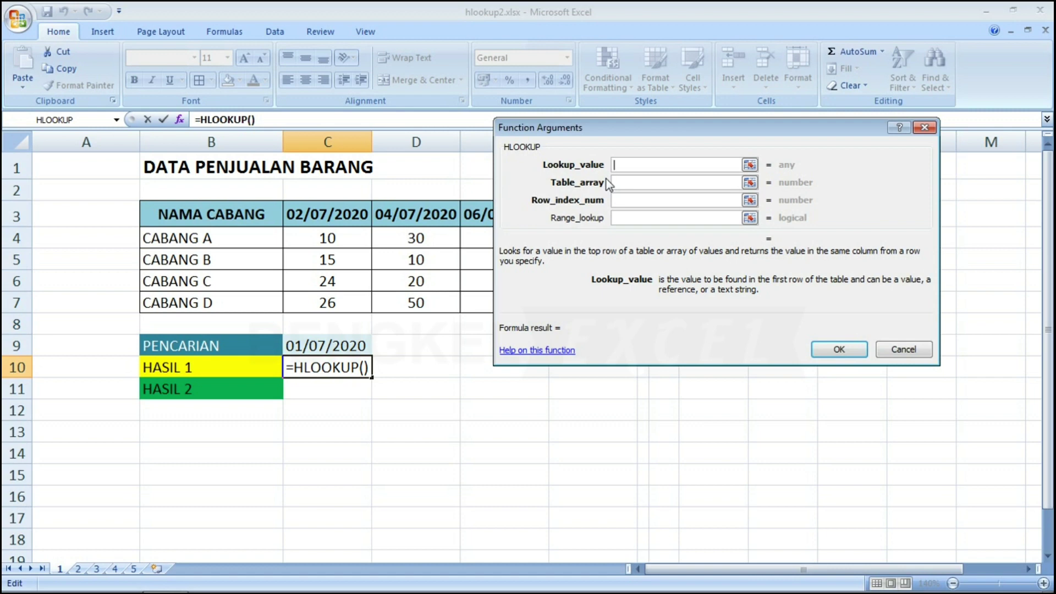
{"action": "mouse_move", "coordinate": [606, 180]}
{"action": "left_mouse_down"}
{"action": "mouse_move", "coordinate": [589, 200]}
{"action": "mouse_move", "coordinate": [598, 195]}
{"action": "left_mouse_up"}
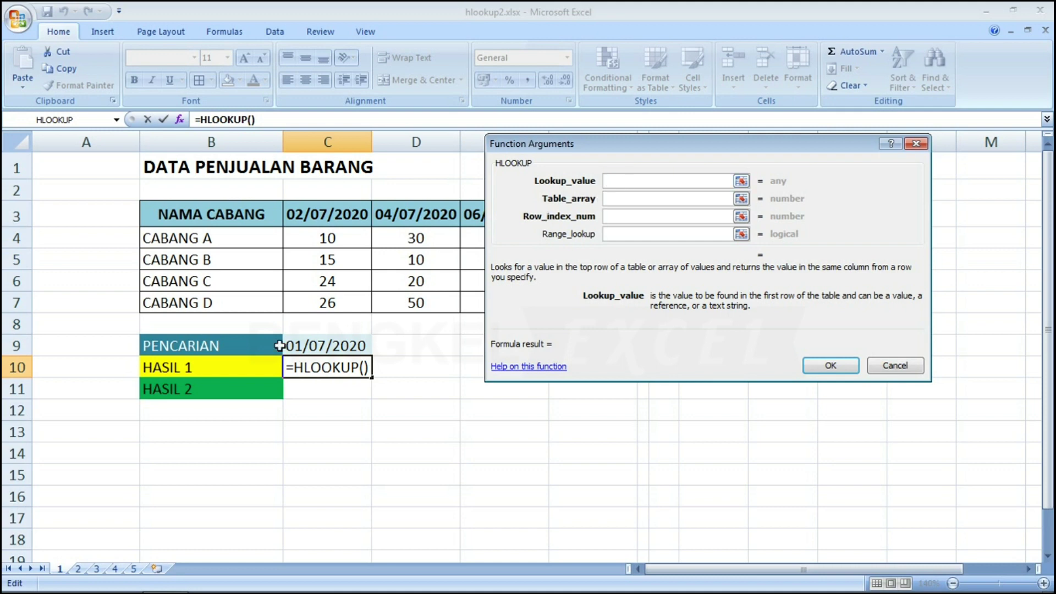
{"action": "left_click", "coordinate": [299, 343]}
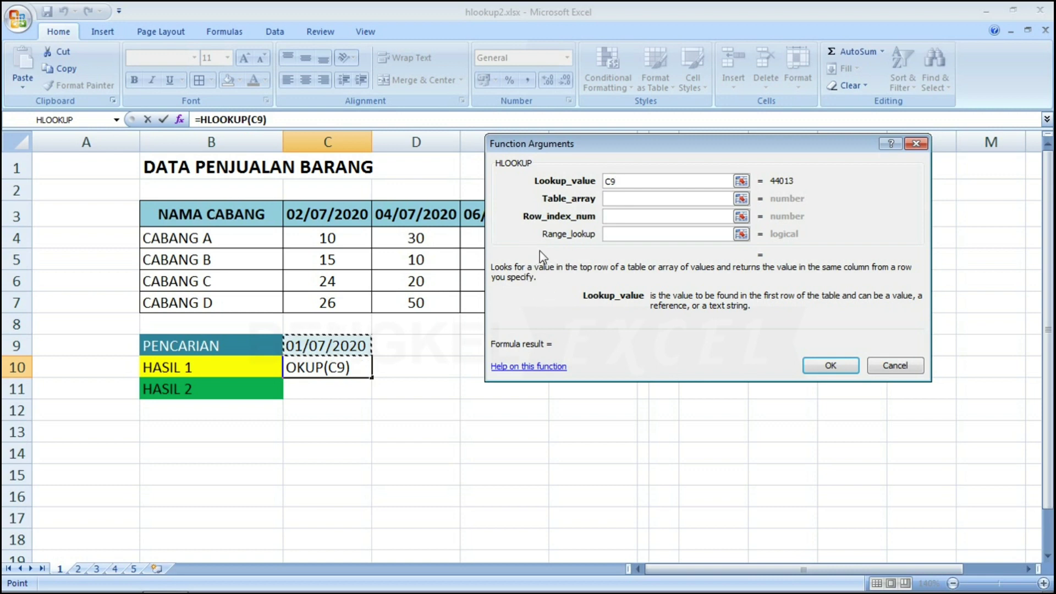
{"action": "left_click_drag", "start_coordinate": [633, 141], "coordinate": [734, 64]}
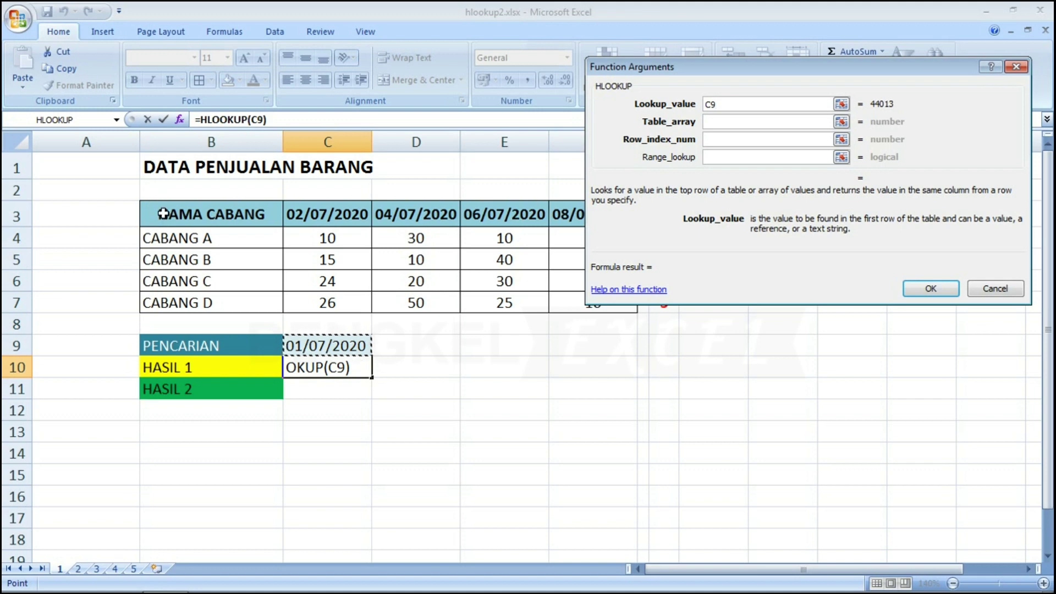
{"action": "left_click_drag", "start_coordinate": [163, 213], "coordinate": [195, 194]}
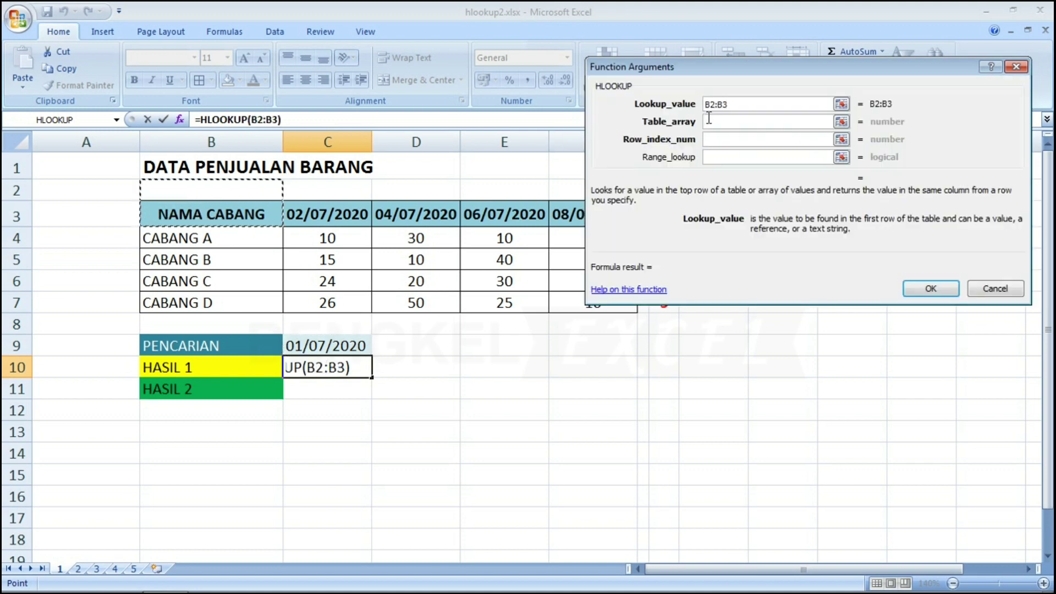
{"action": "left_click", "coordinate": [733, 101]}
{"action": "key", "text": "BackSpace"}
{"action": "key", "text": "BackSpace"}
{"action": "key", "text": "BackSpace"}
{"action": "key", "text": "BackSpace"}
{"action": "key", "text": "BackSpace"}
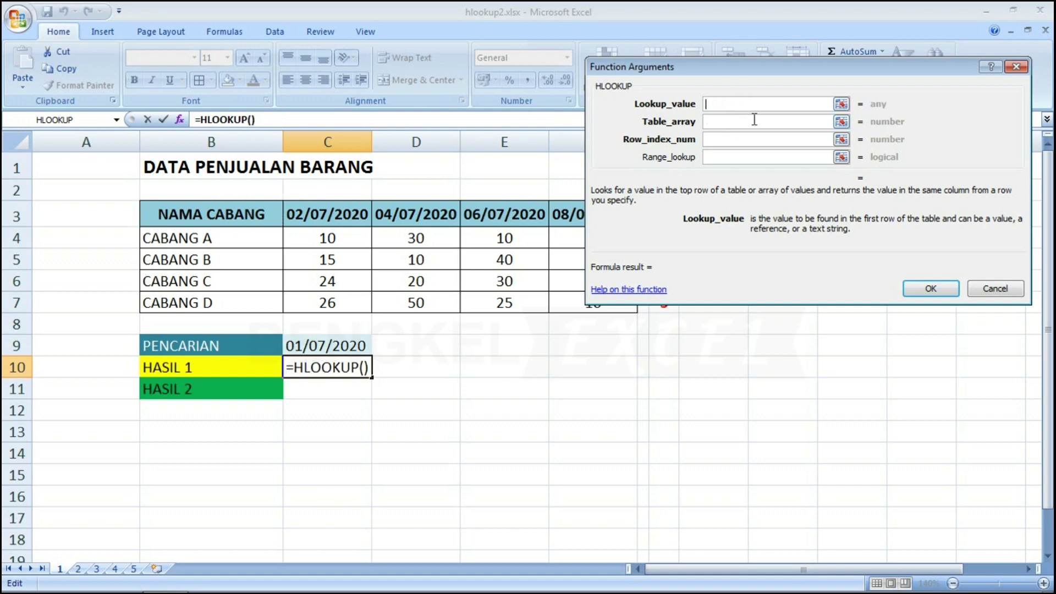
{"action": "left_click", "coordinate": [325, 347]}
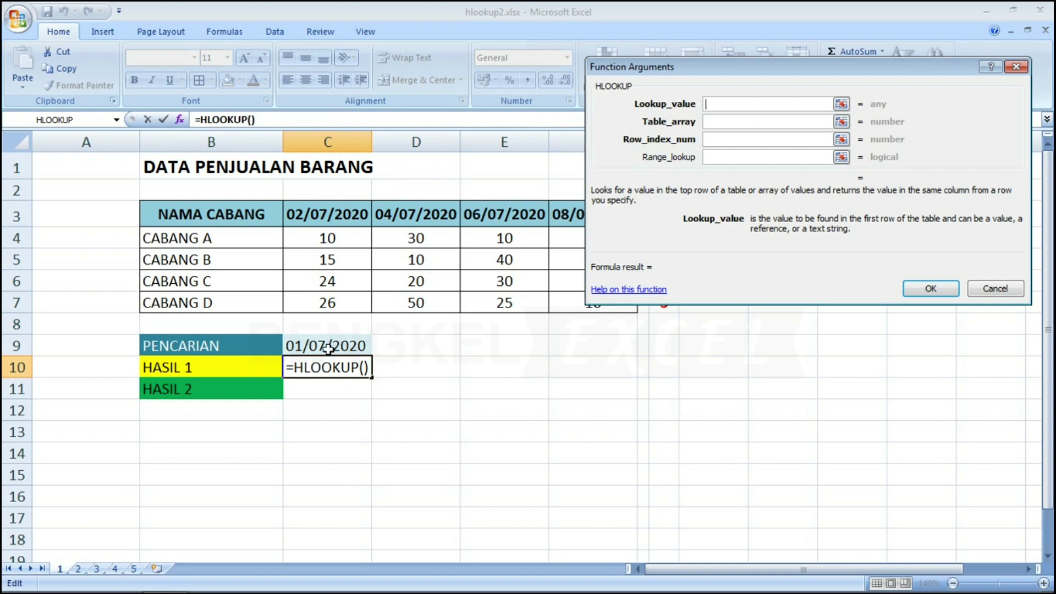
Set the HLOOKUP table array to B3:F7, covering the whole sales table with its header row
{"action": "left_click", "coordinate": [729, 122]}
{"action": "left_click_drag", "start_coordinate": [182, 214], "coordinate": [535, 302]}
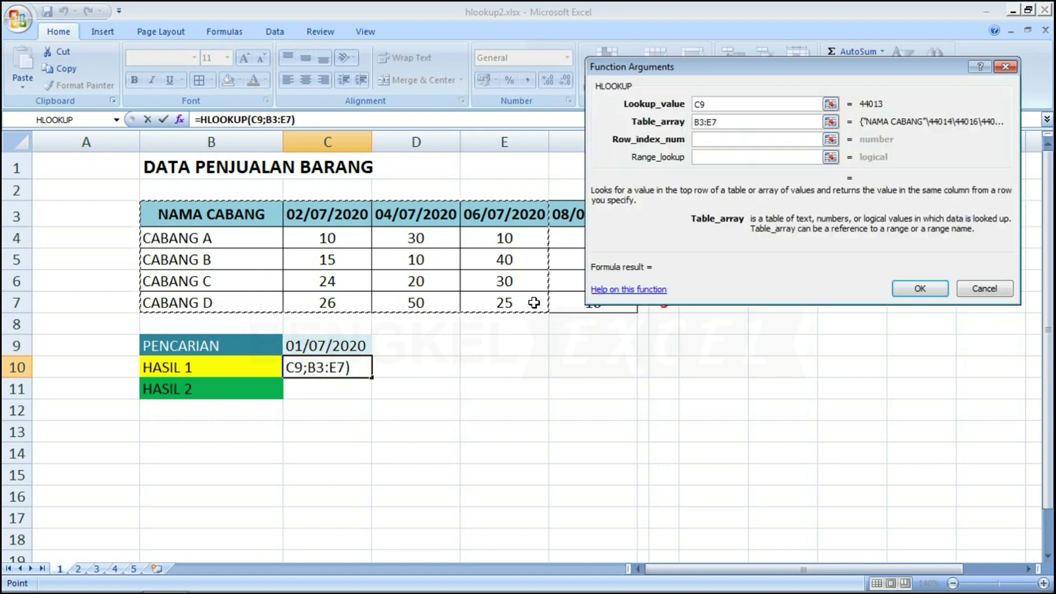
{"action": "key", "text": "BackSpace"}
{"action": "key", "text": "BackSpace"}
{"action": "type", "text": "G7"}
{"action": "key", "text": "BackSpace"}
{"action": "key", "text": "BackSpace"}
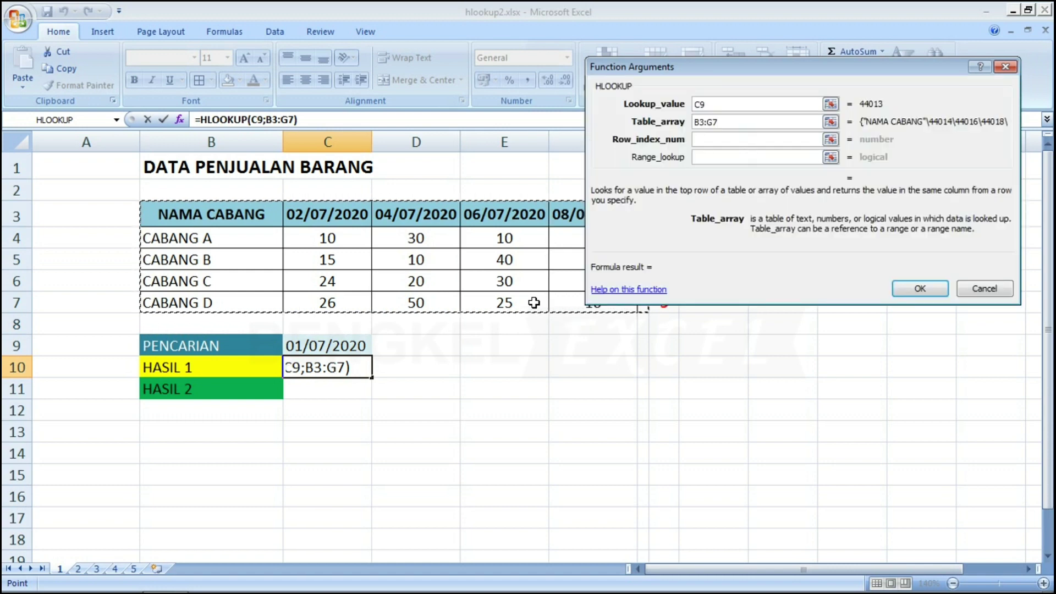
{"action": "type", "text": "F7"}
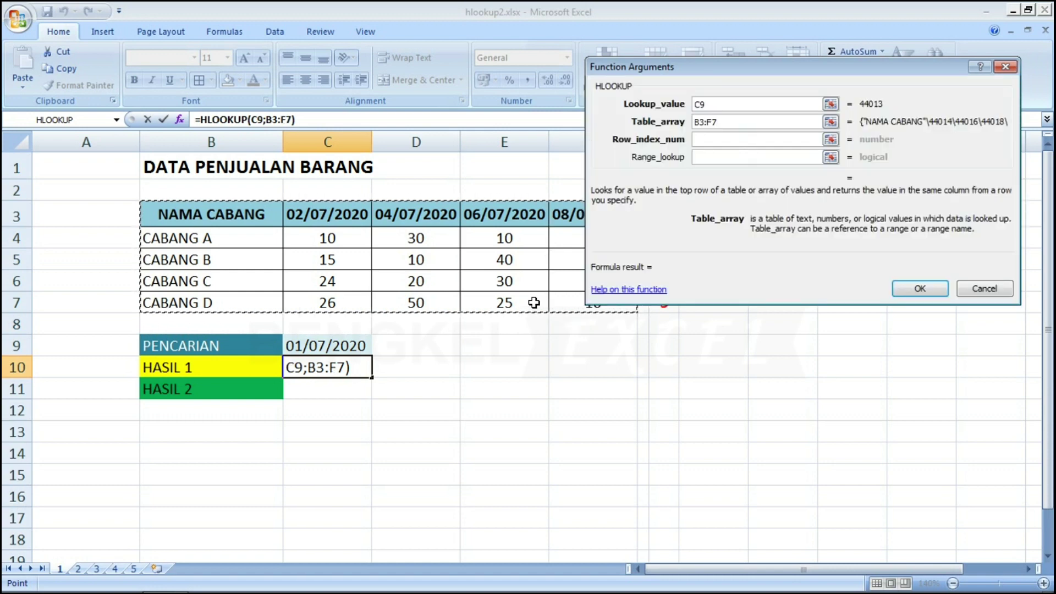
{"action": "key", "text": "Tab"}
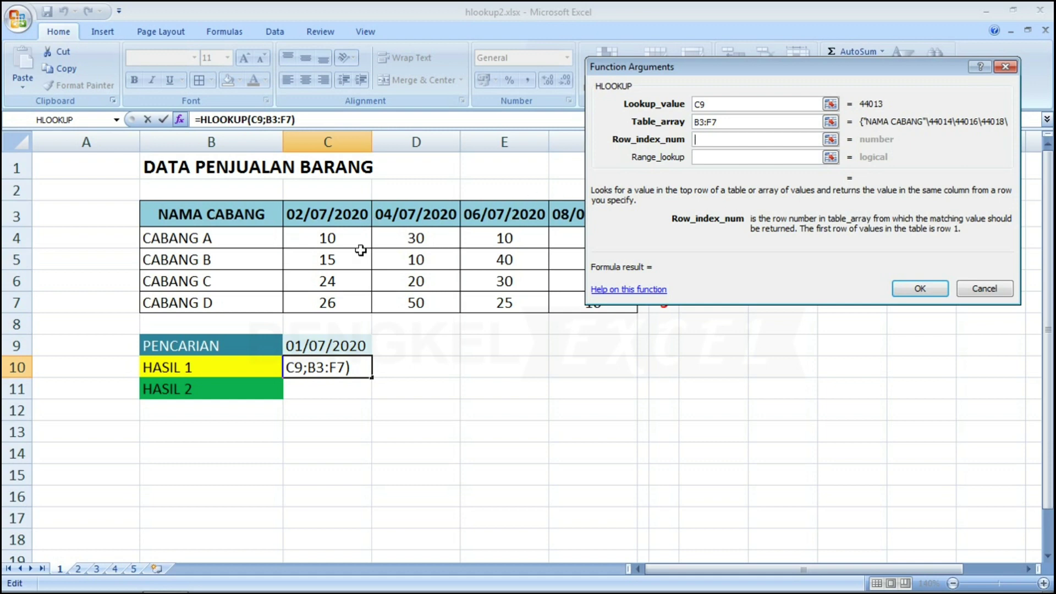
Review the row index and range lookup argument descriptions, then cancel the HLOOKUP arguments without applying them
{"action": "left_click_drag", "start_coordinate": [667, 68], "coordinate": [707, 38]}
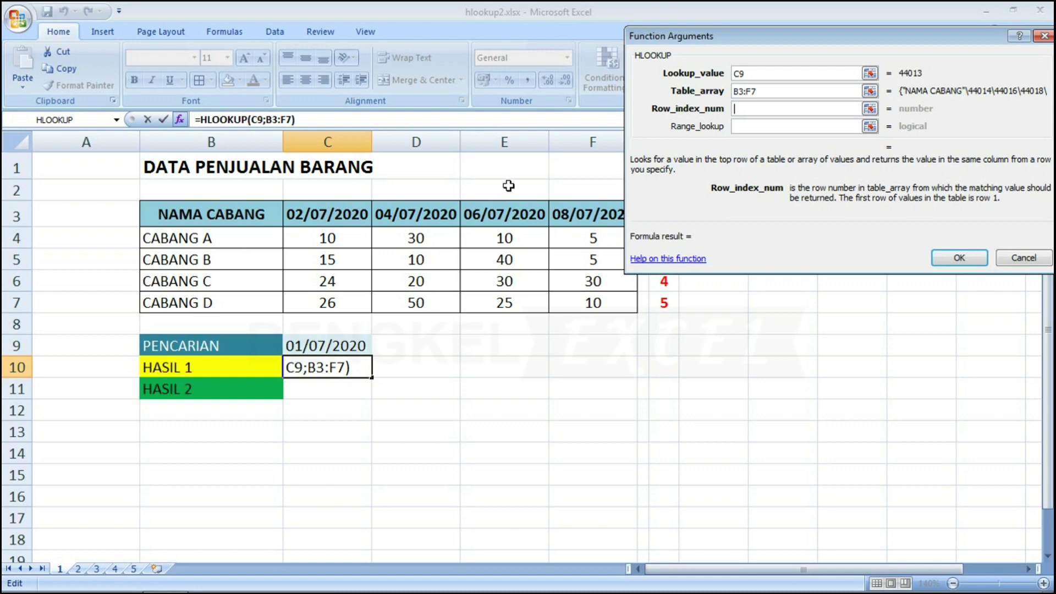
{"action": "left_click", "coordinate": [760, 128]}
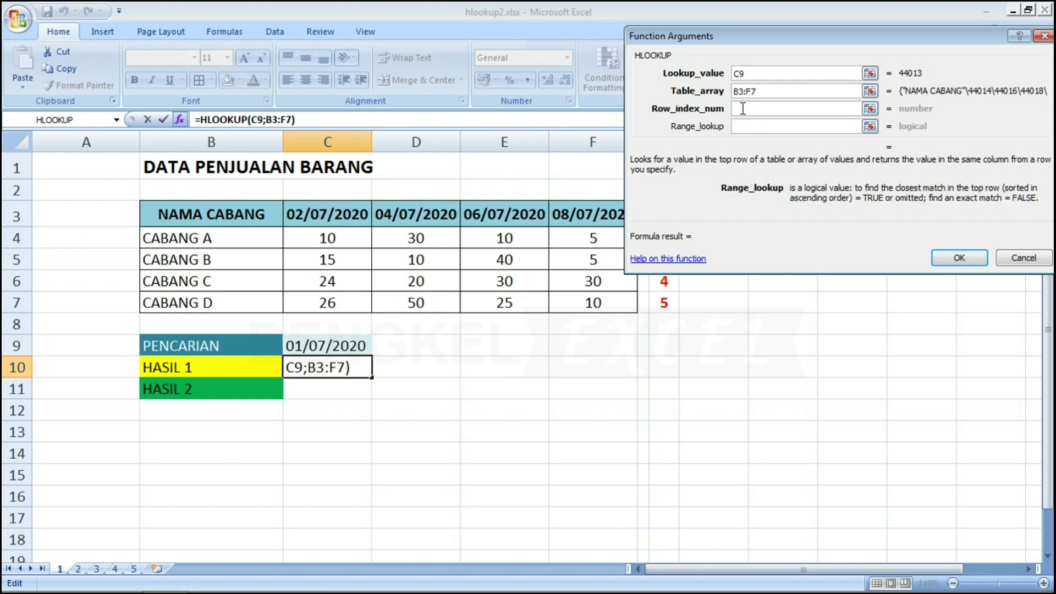
{"action": "left_click", "coordinate": [743, 108]}
{"action": "left_click", "coordinate": [743, 127]}
{"action": "left_click", "coordinate": [1017, 260]}
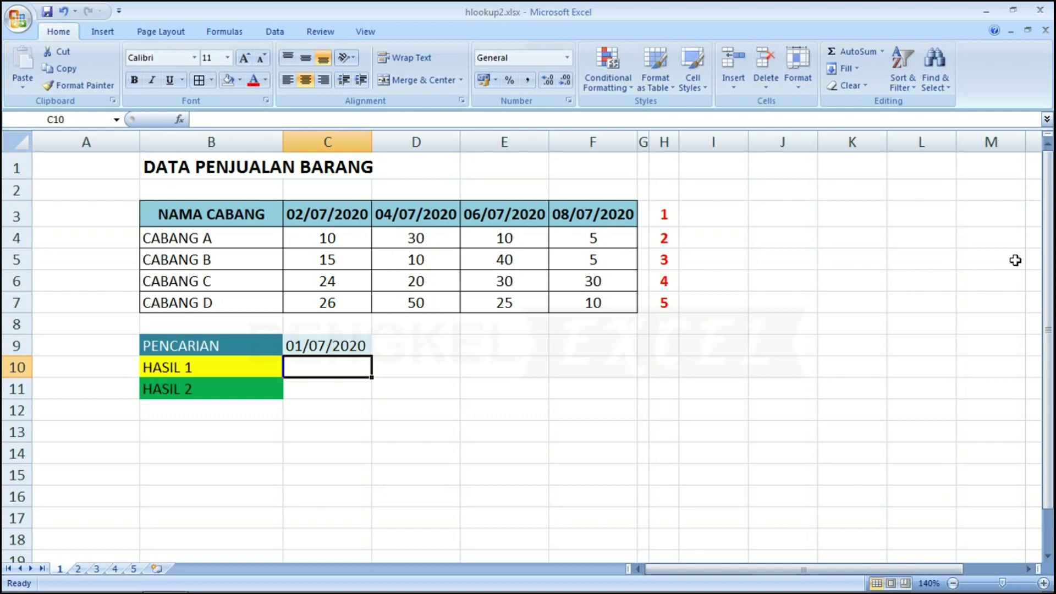
Insert the HLOOKUP function into cell C10 from the Most Recently Used category of the Insert Function dialog
{"action": "left_click", "coordinate": [333, 341]}
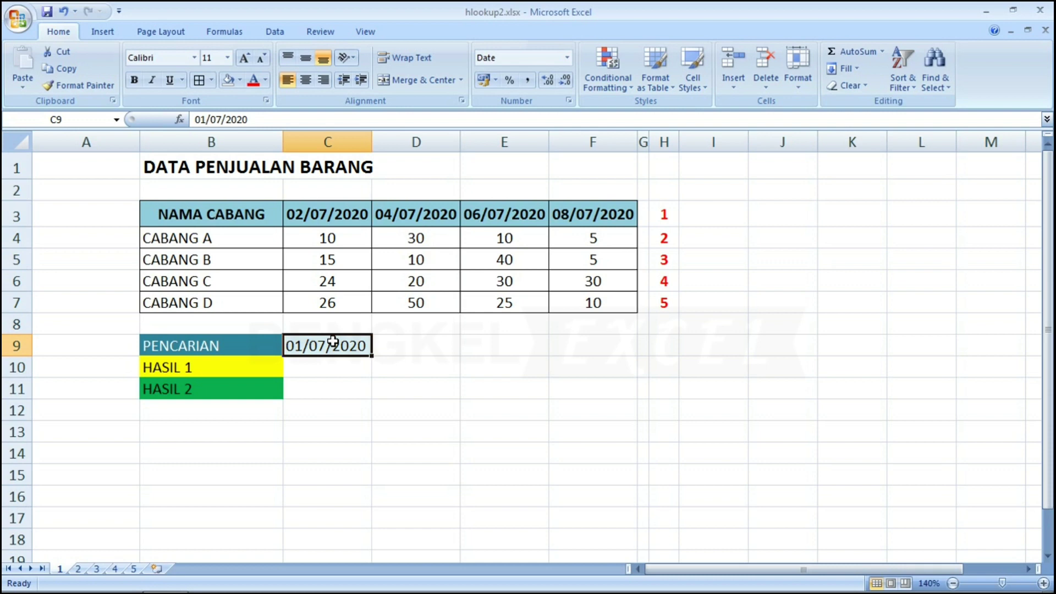
{"action": "left_click", "coordinate": [326, 364]}
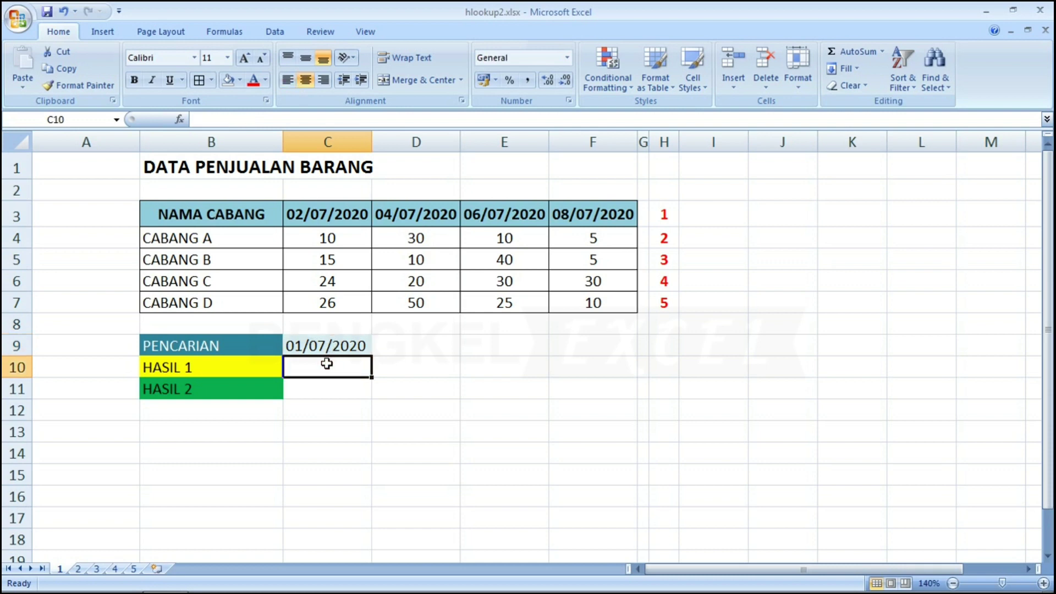
{"action": "left_click", "coordinate": [180, 120]}
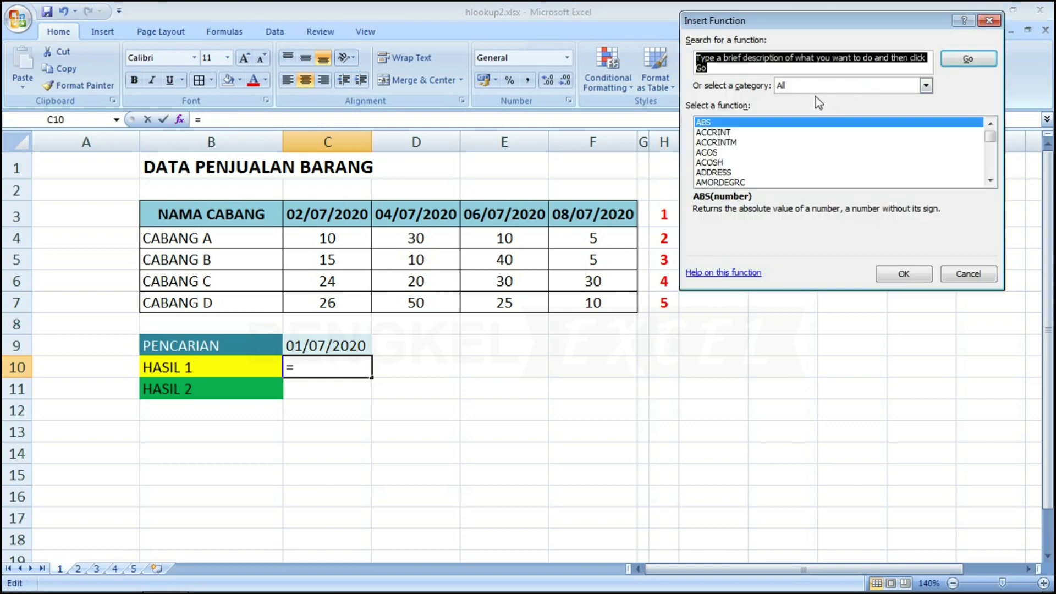
{"action": "left_click", "coordinate": [715, 153]}
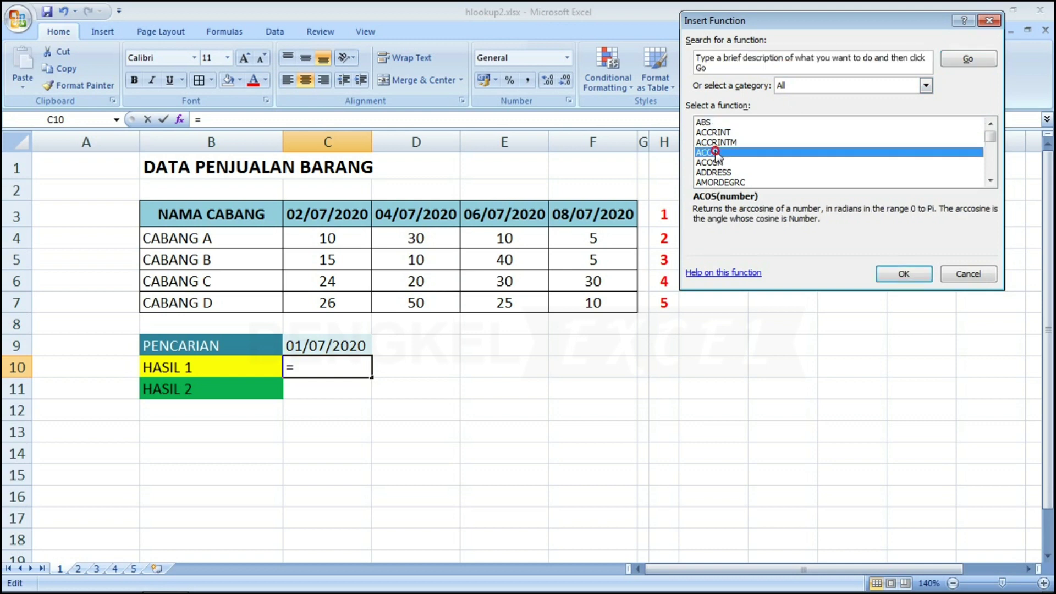
{"action": "left_click", "coordinate": [830, 86]}
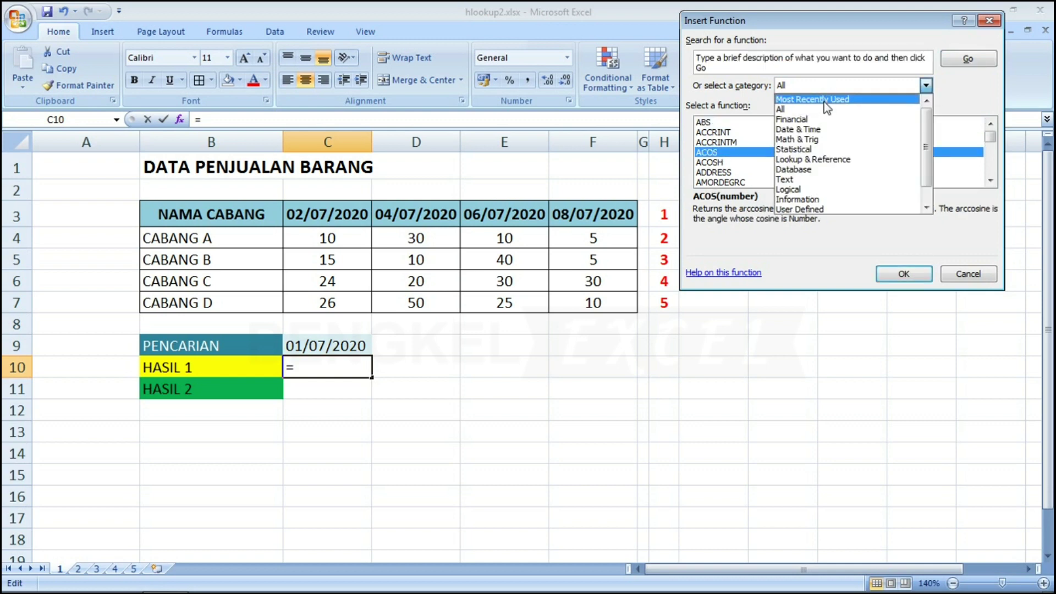
{"action": "left_click", "coordinate": [825, 103]}
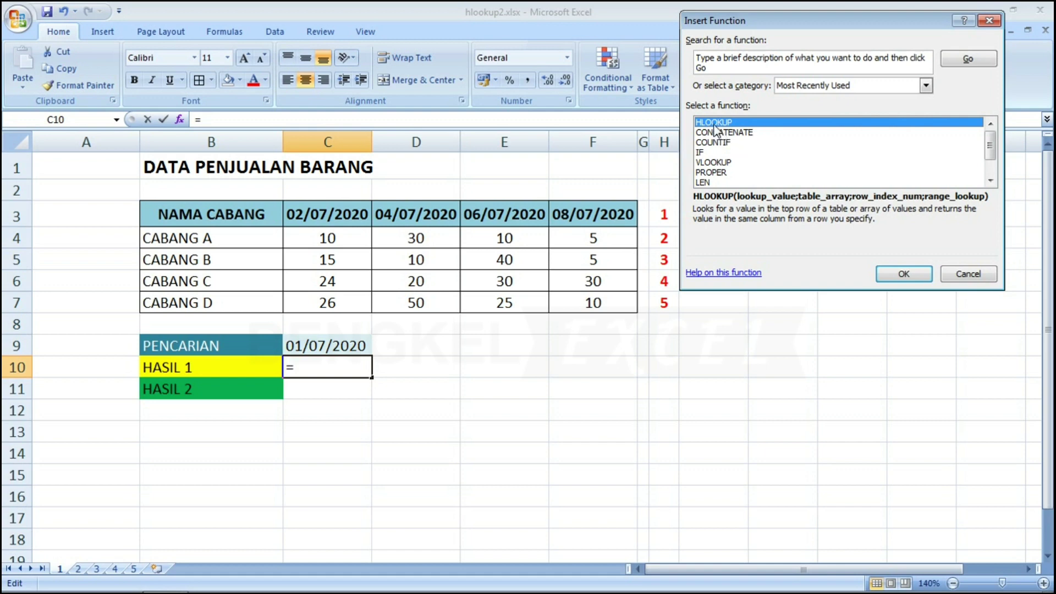
{"action": "left_click", "coordinate": [902, 282]}
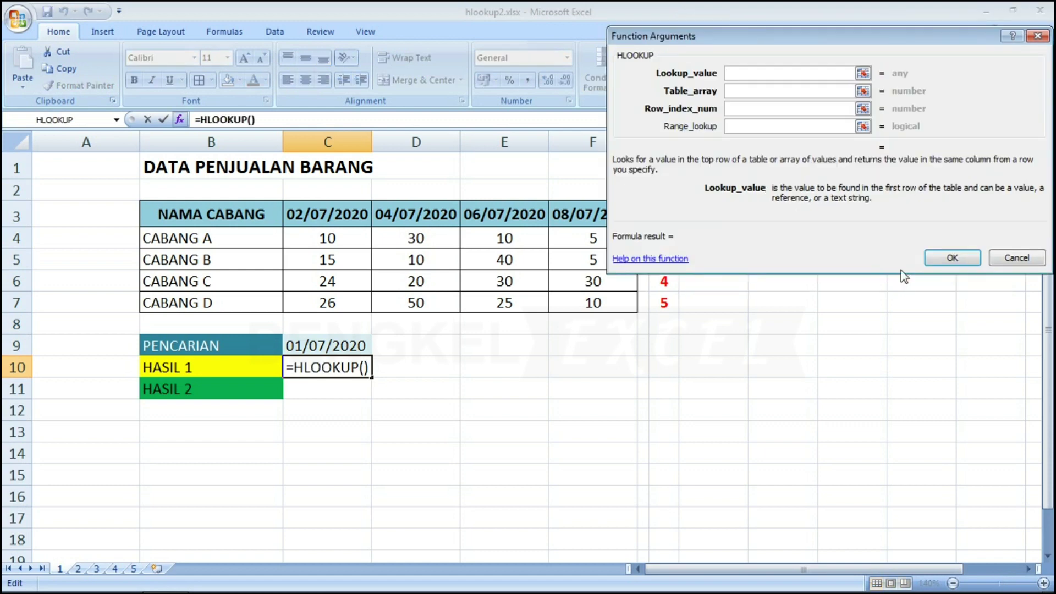
Set the HLOOKUP lookup value to C9 and the table array to B3:F7, including the header row
{"action": "left_click_drag", "start_coordinate": [768, 33], "coordinate": [611, 325]}
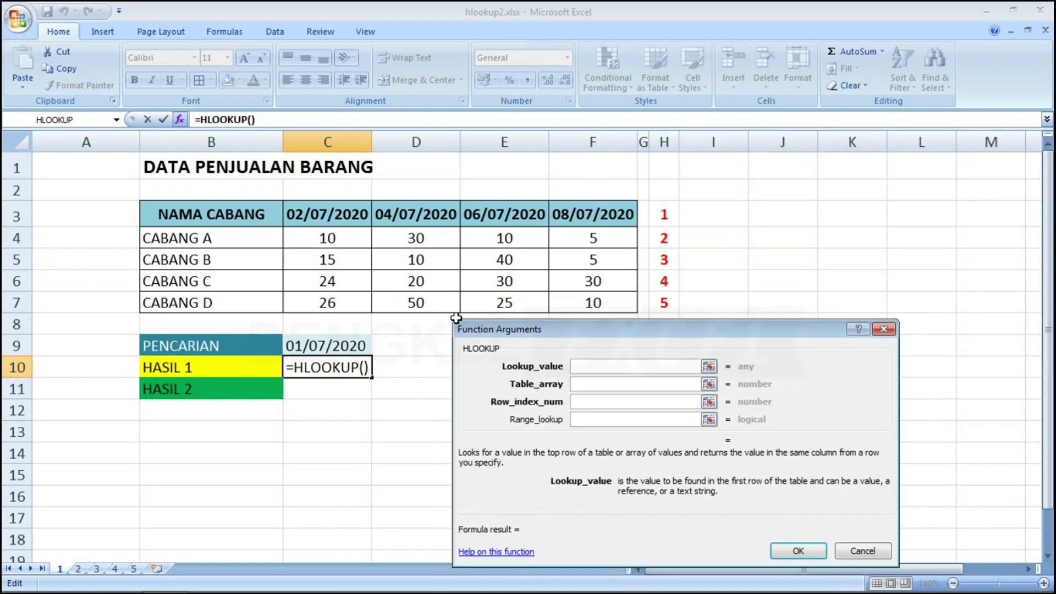
{"action": "left_click", "coordinate": [312, 344]}
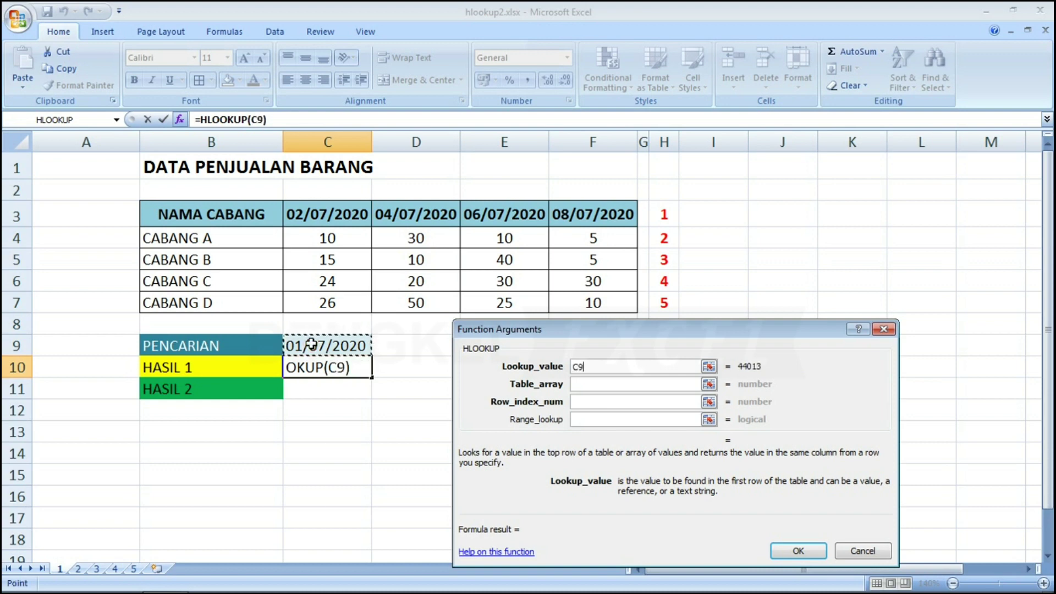
{"action": "left_click", "coordinate": [592, 385]}
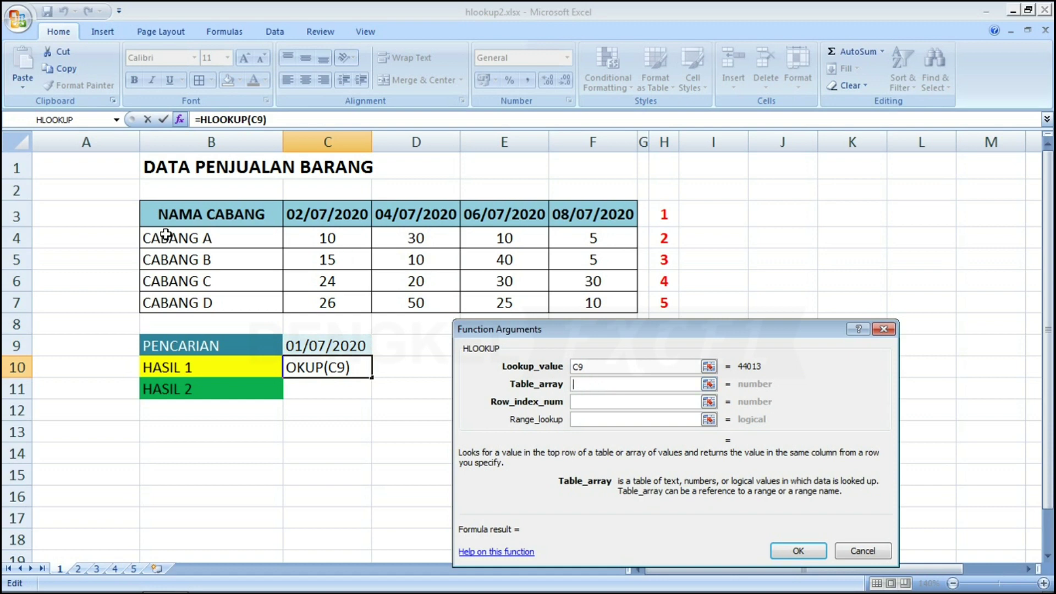
{"action": "left_click_drag", "start_coordinate": [176, 211], "coordinate": [555, 300]}
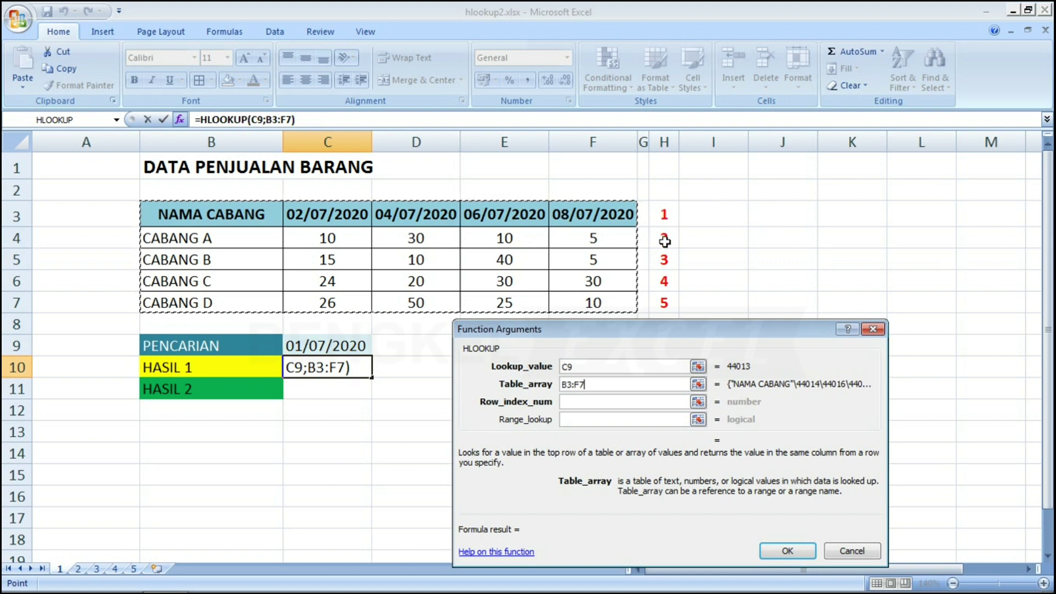
Try the table array as the absolute reference $B$3:$F$7, and reselect it as the relative range B3:F7
{"action": "left_click", "coordinate": [590, 384]}
{"action": "double_click", "coordinate": [587, 384]}
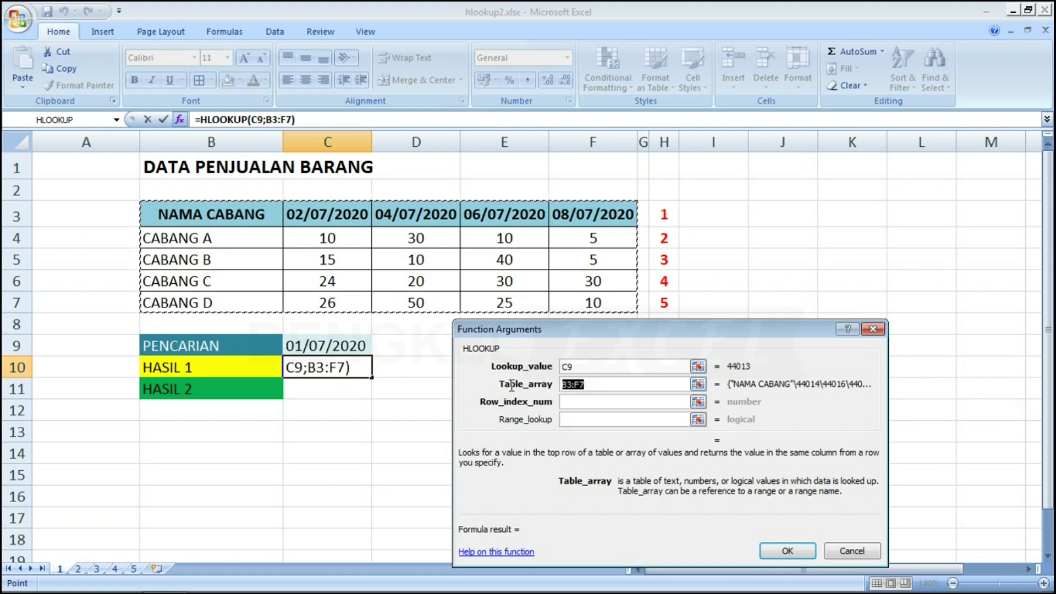
{"action": "key", "text": "F4"}
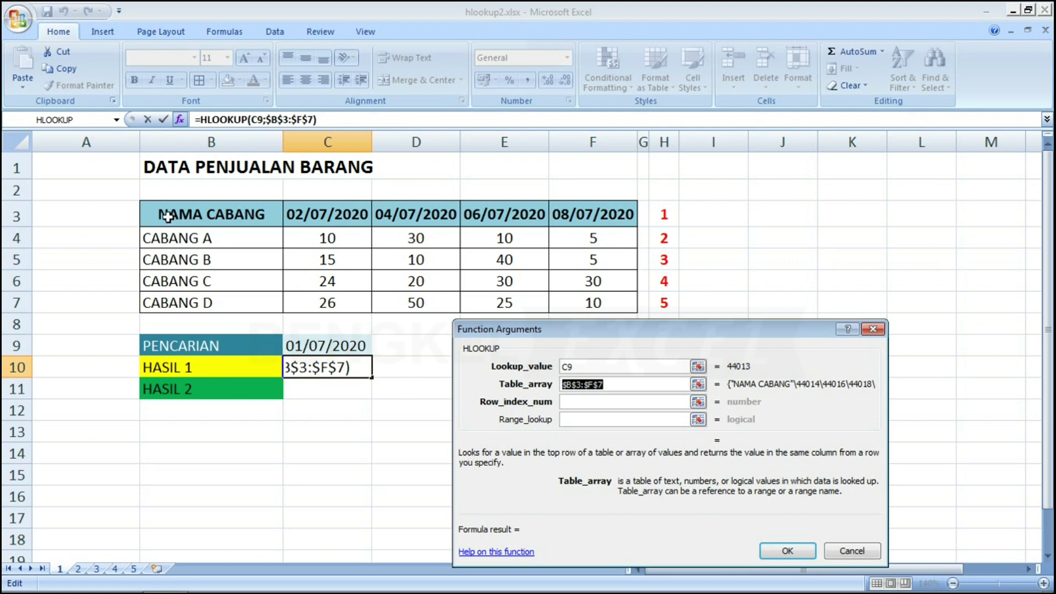
{"action": "left_click_drag", "start_coordinate": [168, 214], "coordinate": [557, 303]}
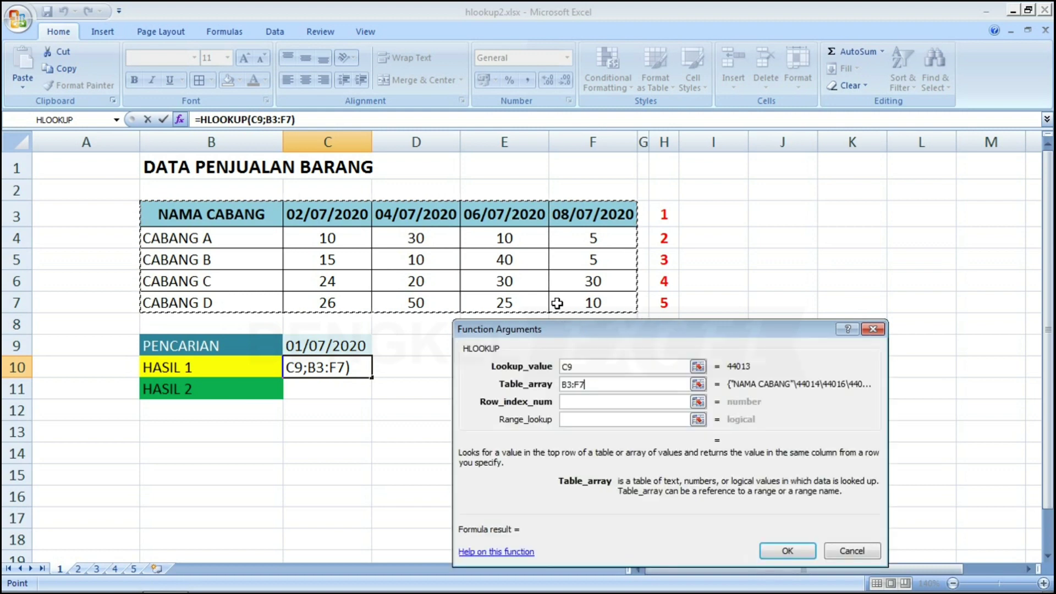
Set the row index number to 3 and the range lookup to FALSE, and apply the HLOOKUP formula to C10
{"action": "left_click", "coordinate": [599, 406]}
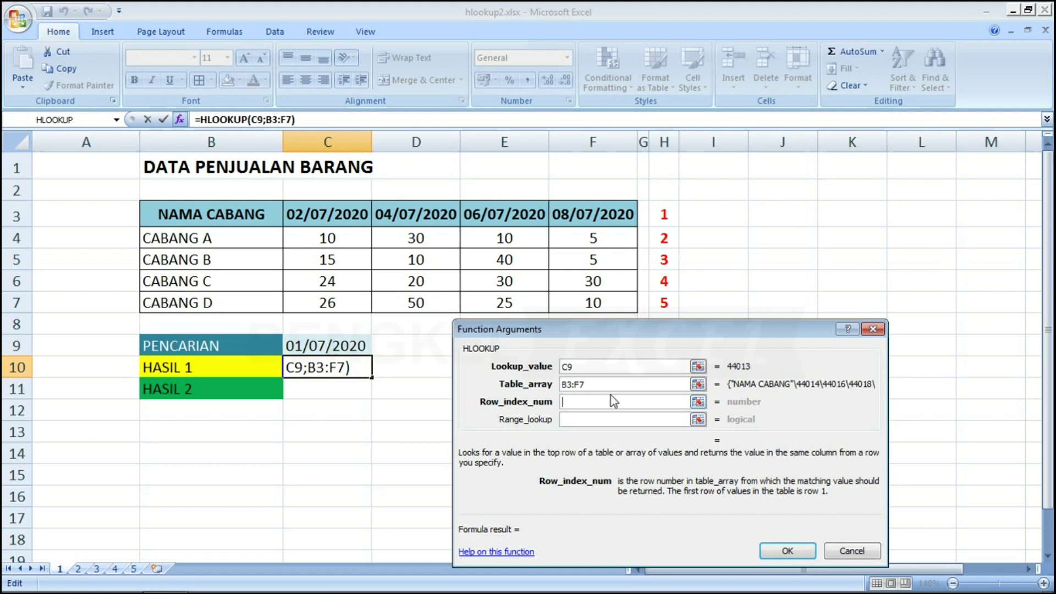
{"action": "type", "text": "3"}
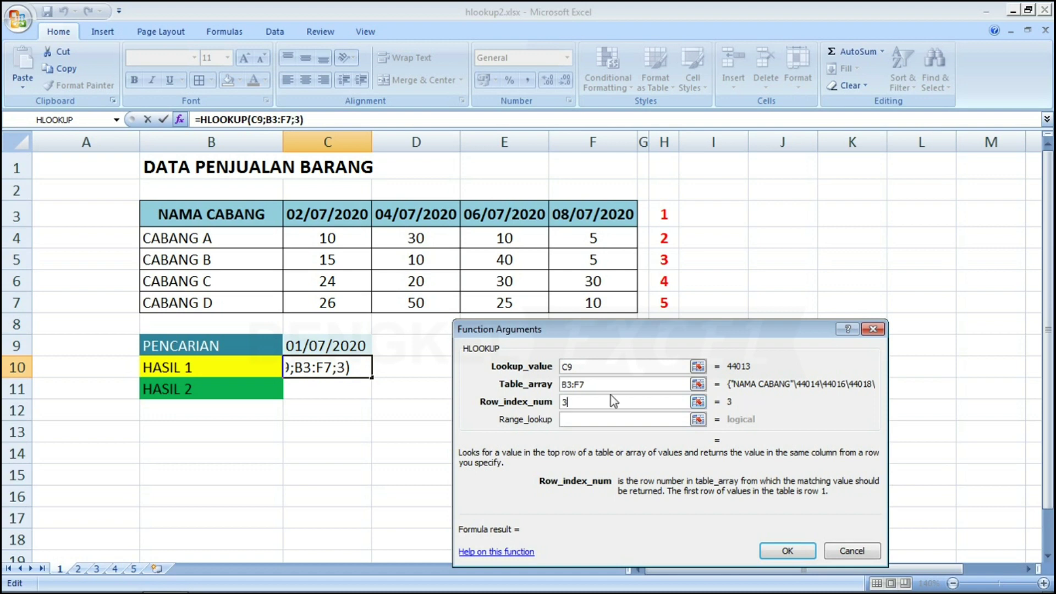
{"action": "left_click", "coordinate": [571, 420]}
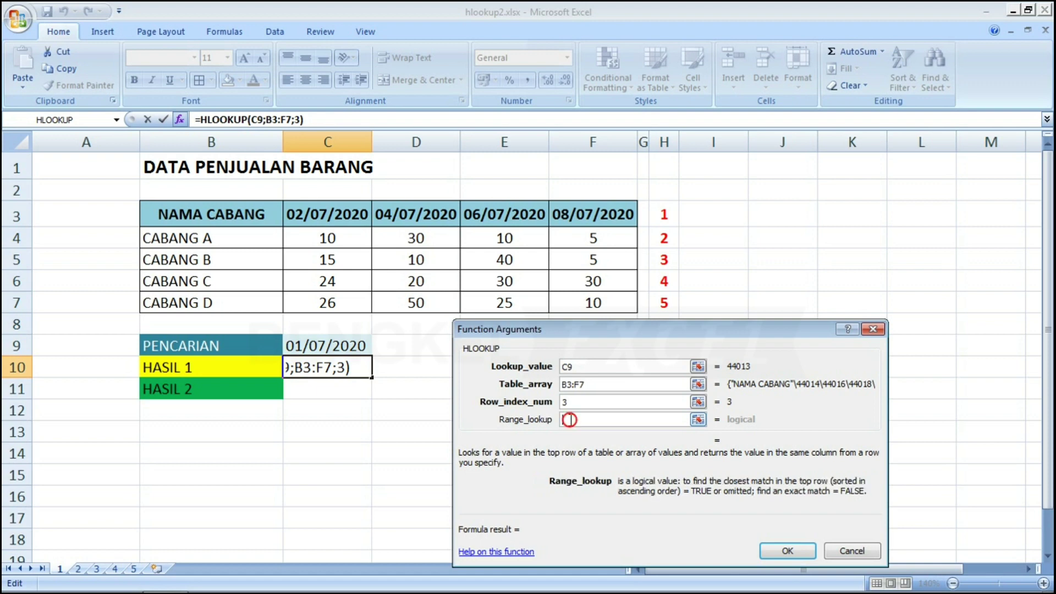
{"action": "type", "text": "F"}
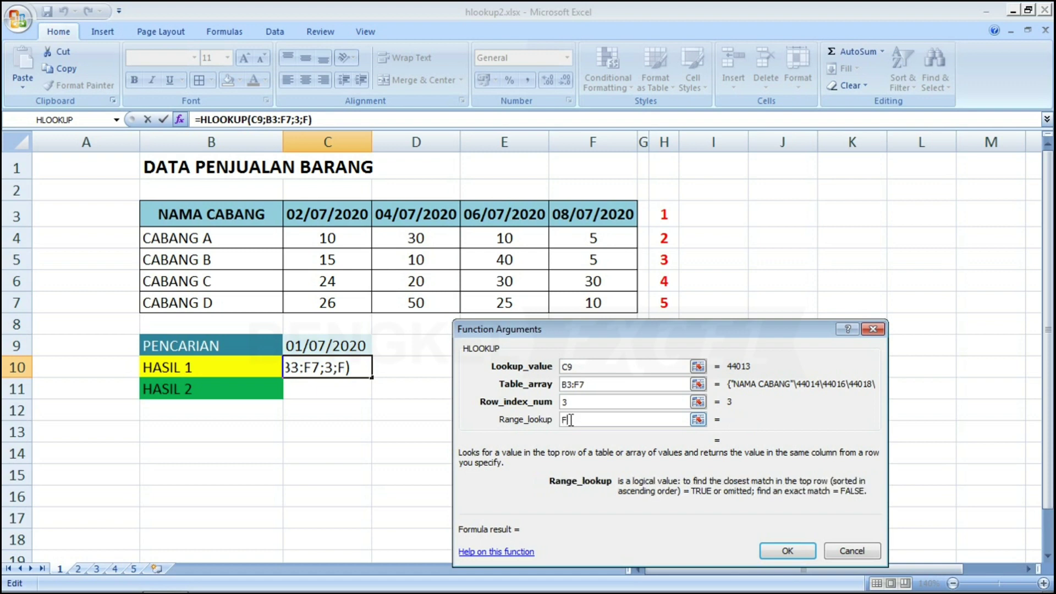
{"action": "type", "text": "ALSE"}
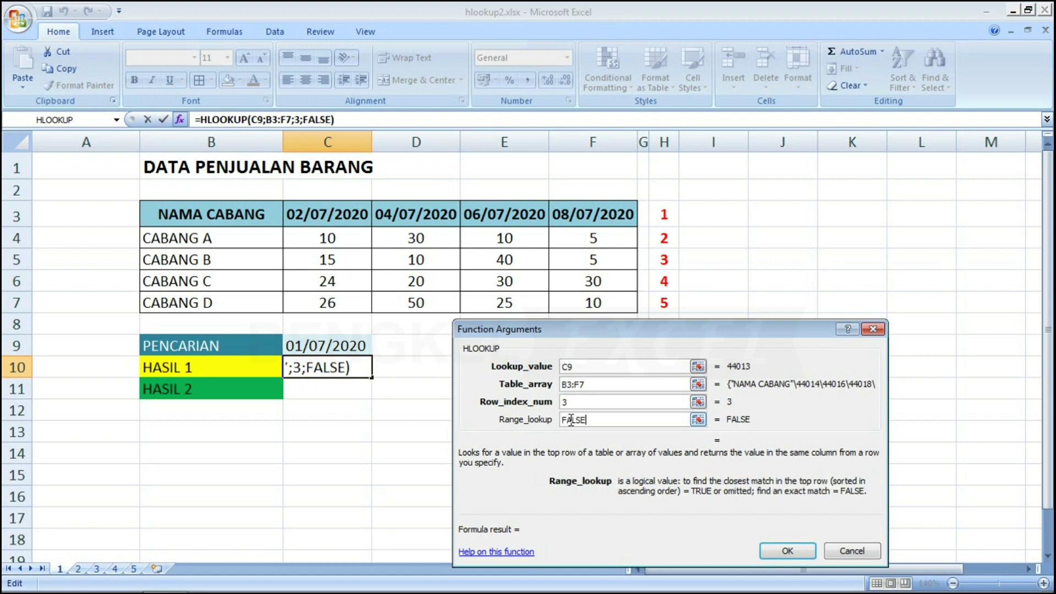
{"action": "key", "text": "Return"}
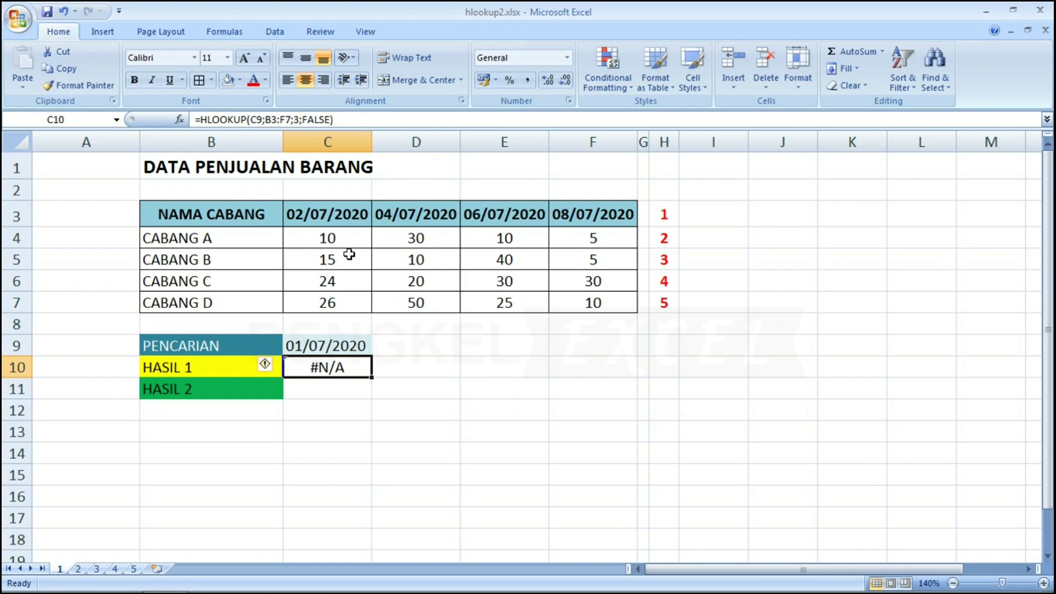
Fill the HLOOKUP formula from C10 down to C11 and compare the cell references in both formulas
{"action": "left_click", "coordinate": [321, 391]}
{"action": "left_click", "coordinate": [336, 367]}
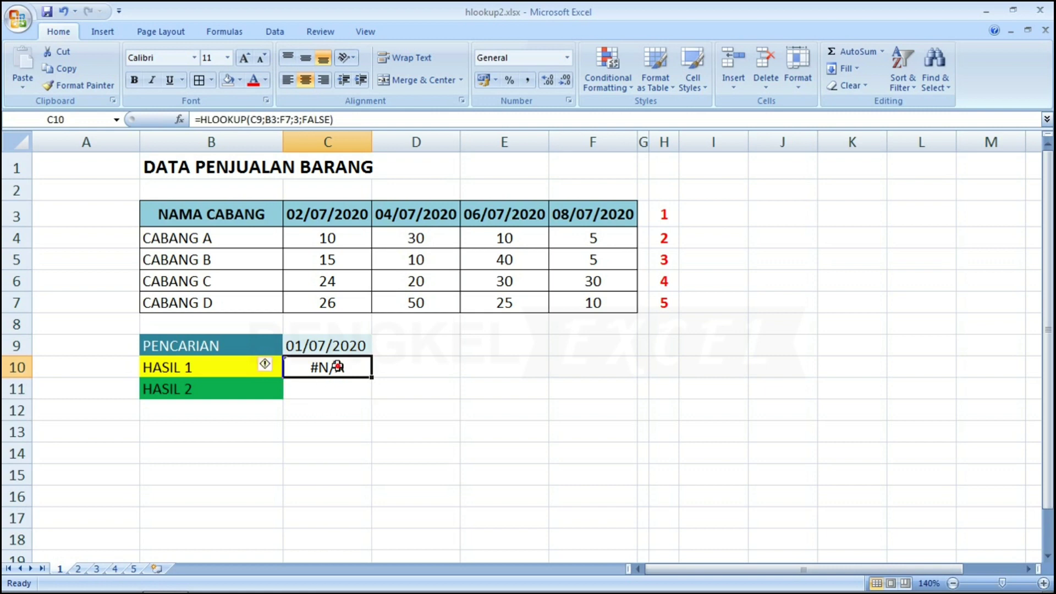
{"action": "left_click", "coordinate": [337, 391]}
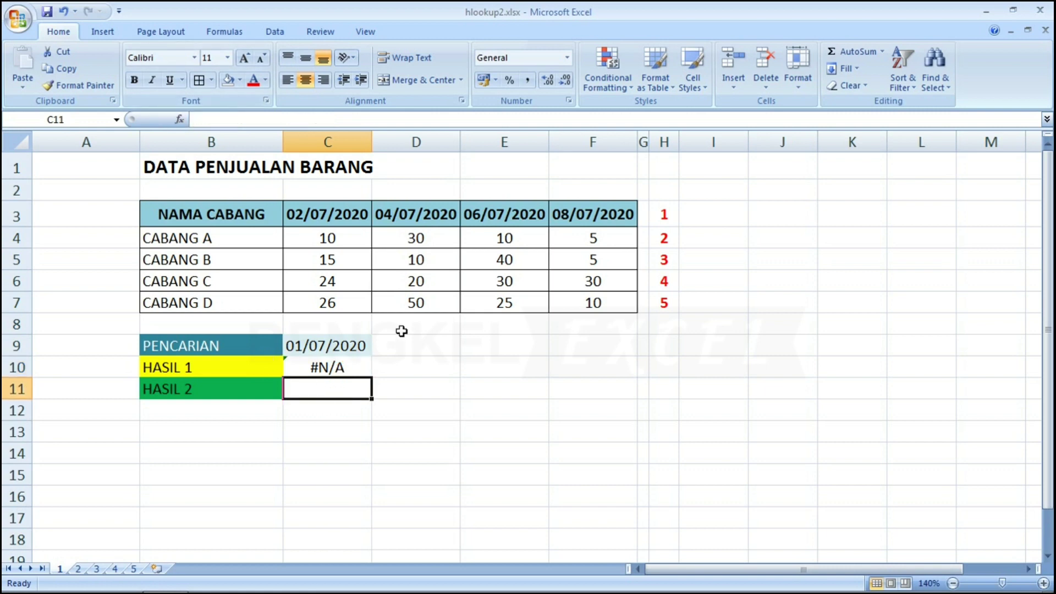
{"action": "left_click", "coordinate": [337, 366]}
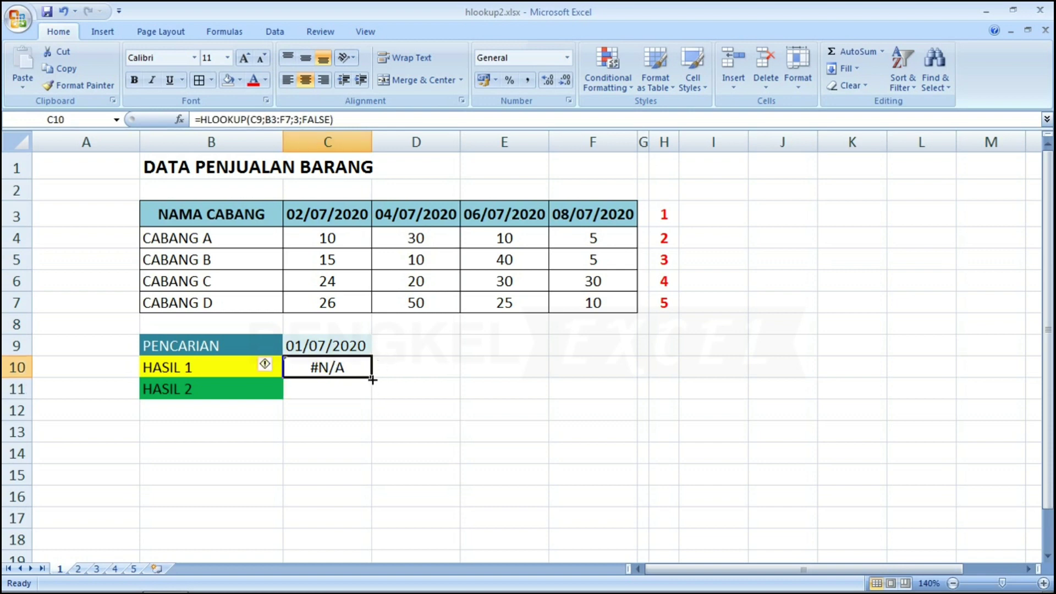
{"action": "left_click_drag", "start_coordinate": [372, 379], "coordinate": [372, 395]}
{"action": "left_click", "coordinate": [352, 389]}
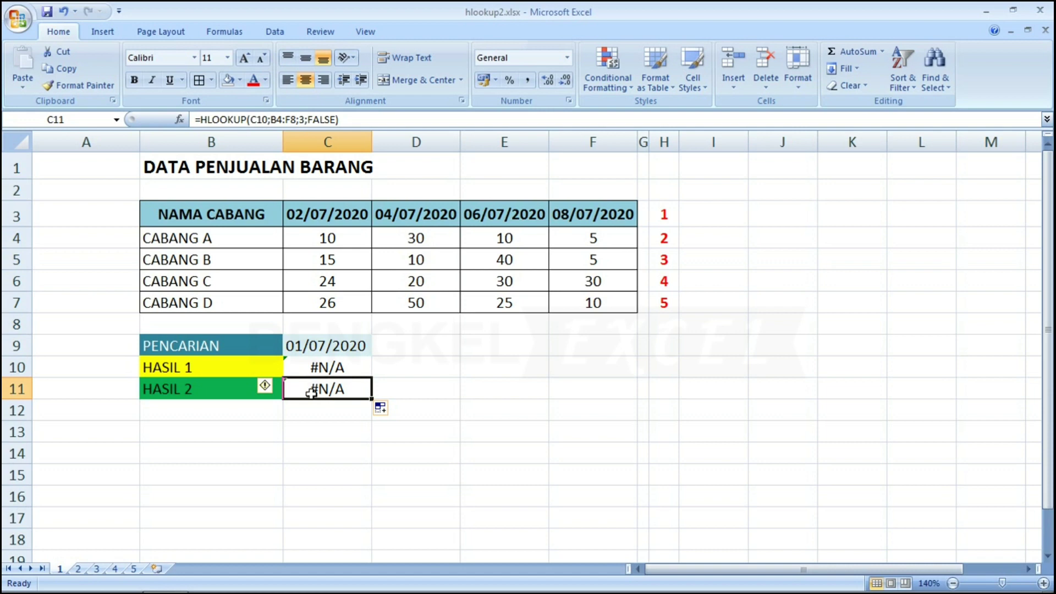
{"action": "left_click", "coordinate": [312, 367]}
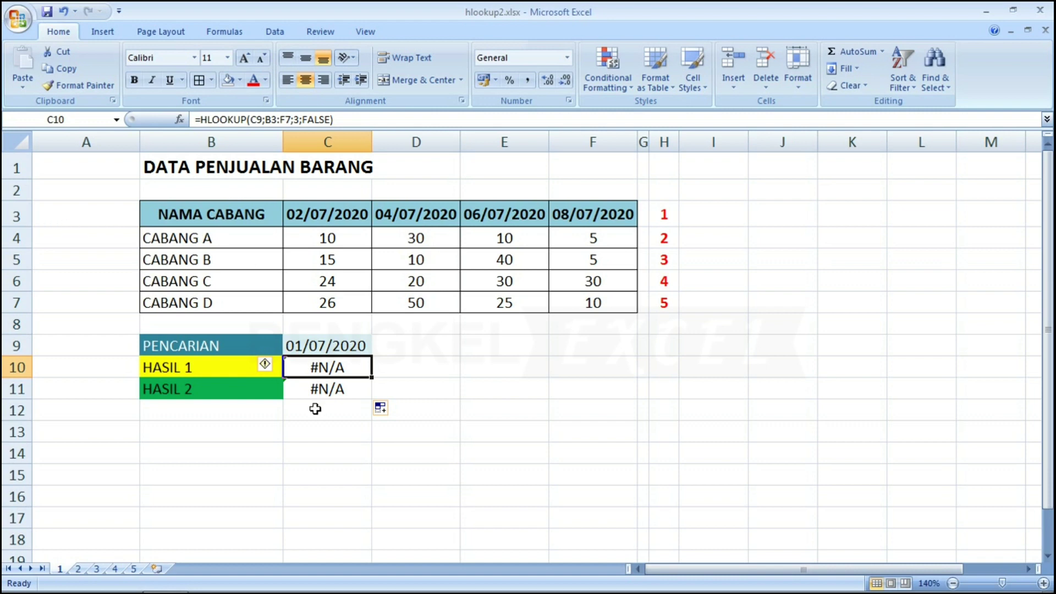
{"action": "left_click", "coordinate": [318, 385]}
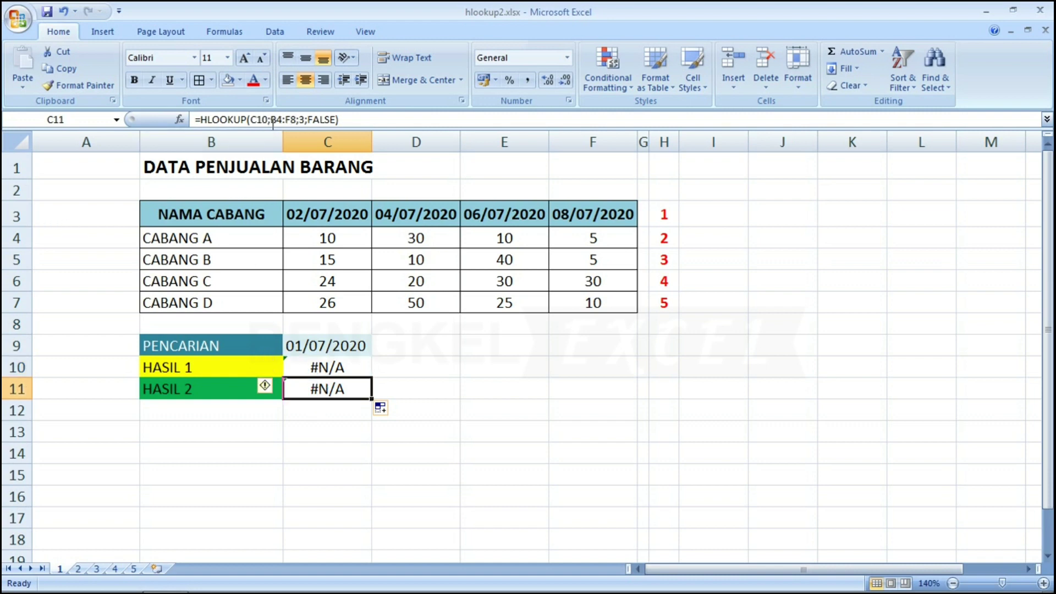
Make the table array in C10's HLOOKUP absolute as $B$3:$F$7 and refill the formula down to C11
{"action": "left_click", "coordinate": [325, 365]}
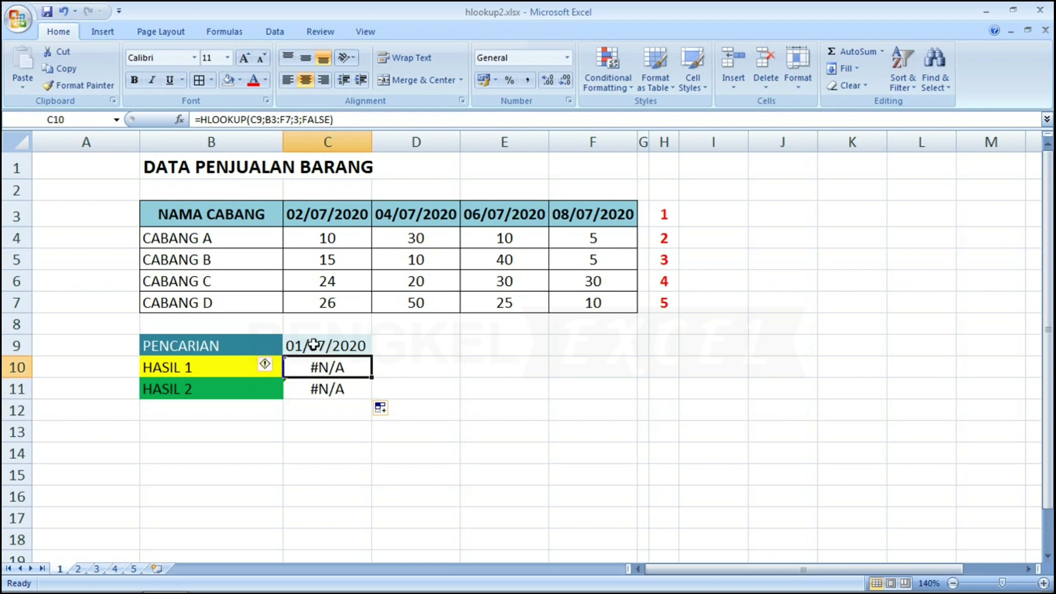
{"action": "left_click", "coordinate": [179, 119]}
{"action": "left_click", "coordinate": [602, 384]}
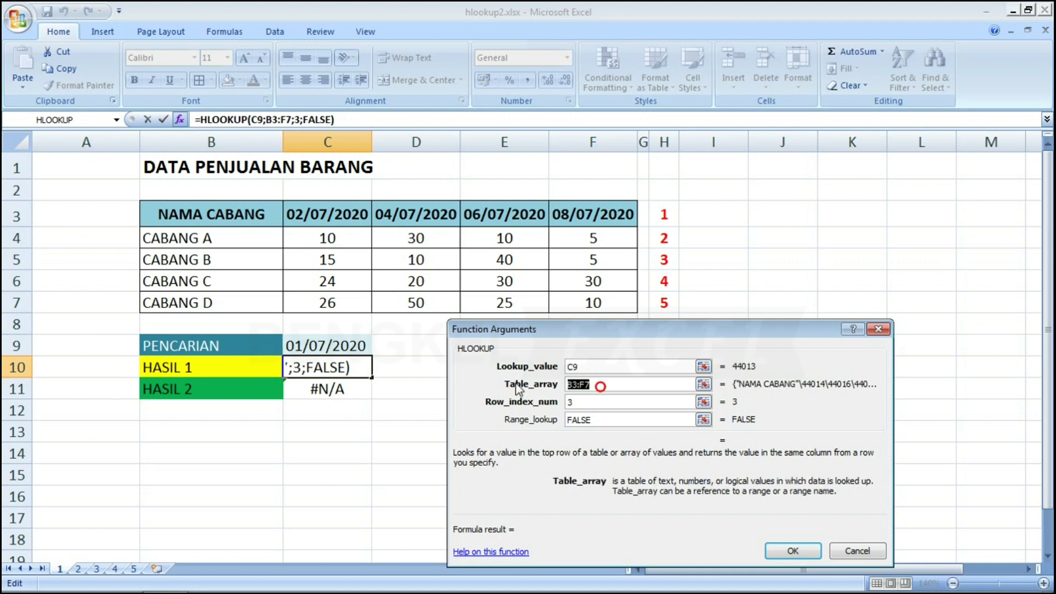
{"action": "key", "text": "F4"}
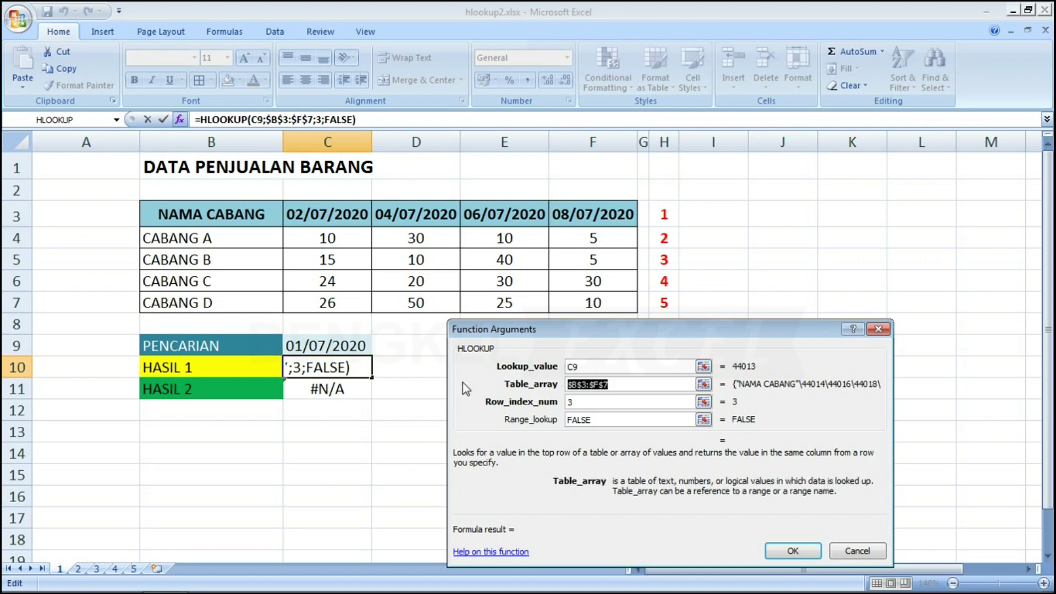
{"action": "key", "text": "Return"}
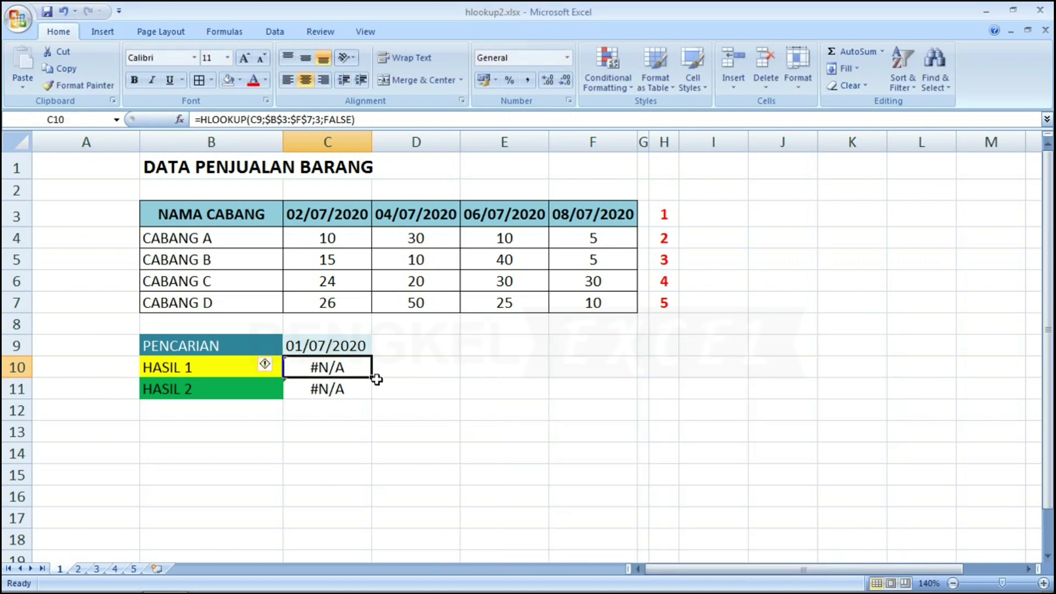
{"action": "left_click_drag", "start_coordinate": [371, 378], "coordinate": [370, 394]}
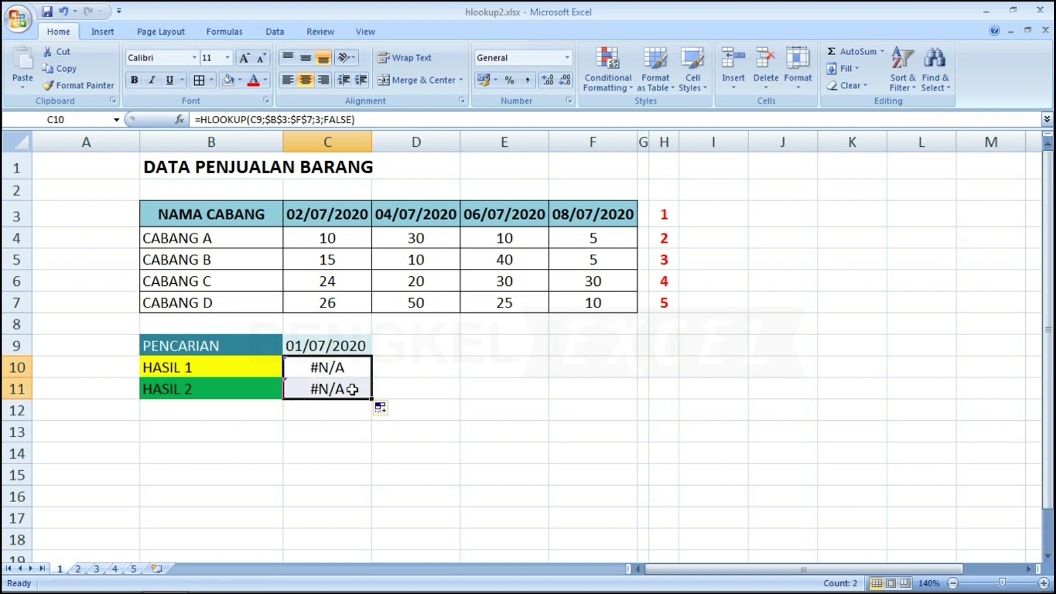
{"action": "left_click", "coordinate": [349, 390]}
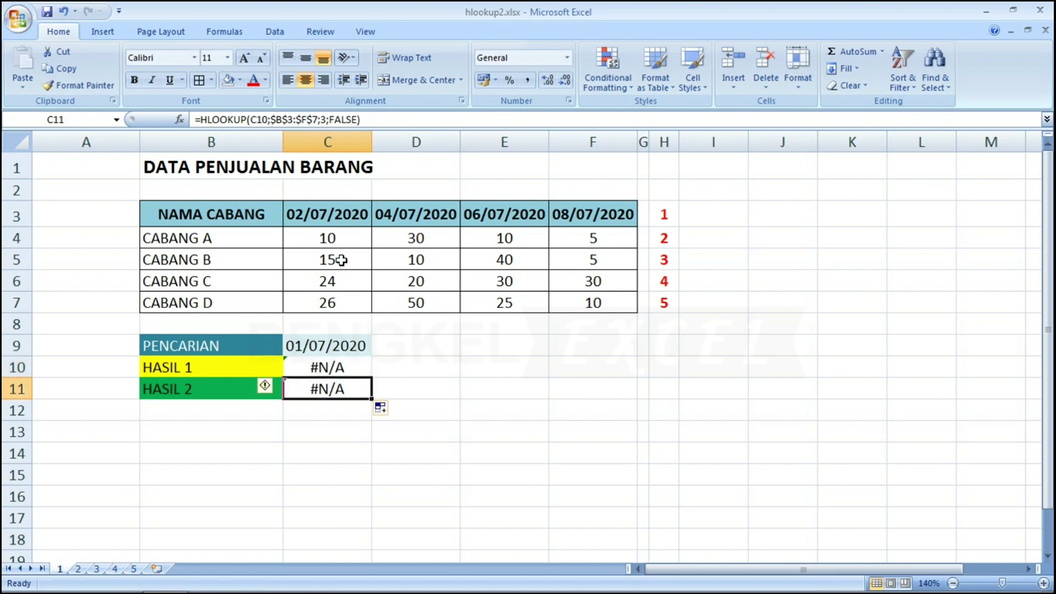
Set the range lookup of C11's HLOOKUP formula to TRUE and compare it with the formula in C10
{"action": "left_click", "coordinate": [356, 120]}
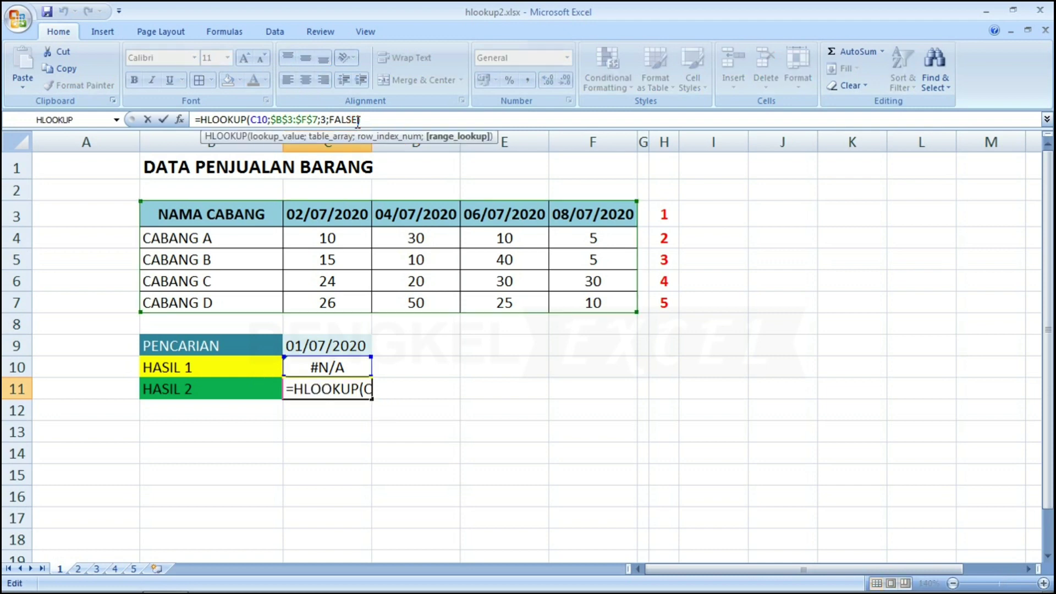
{"action": "left_click", "coordinate": [179, 120]}
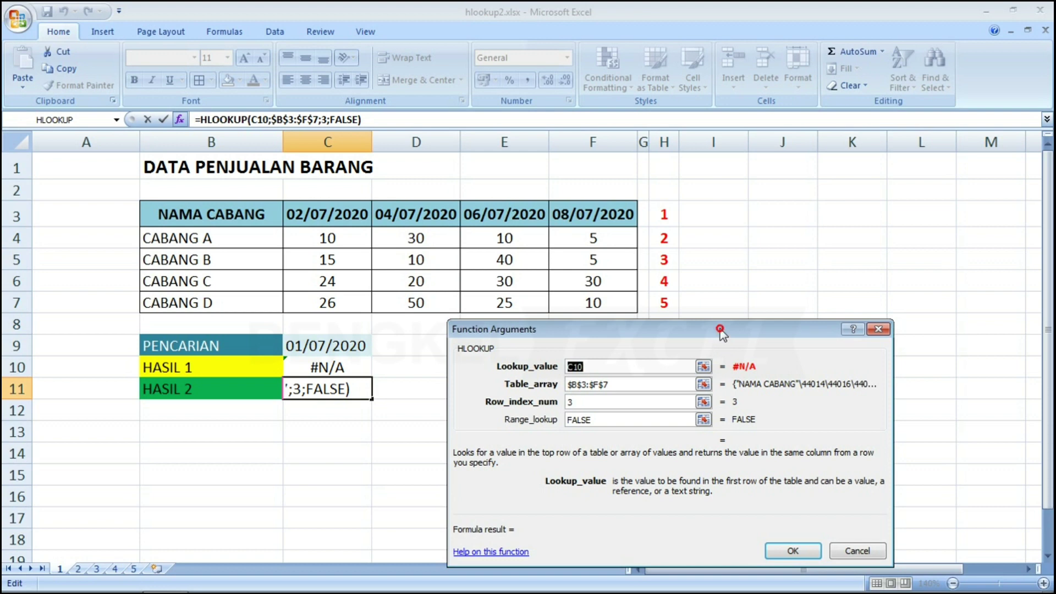
{"action": "left_click_drag", "start_coordinate": [718, 337], "coordinate": [767, 209]}
{"action": "left_click", "coordinate": [650, 296]}
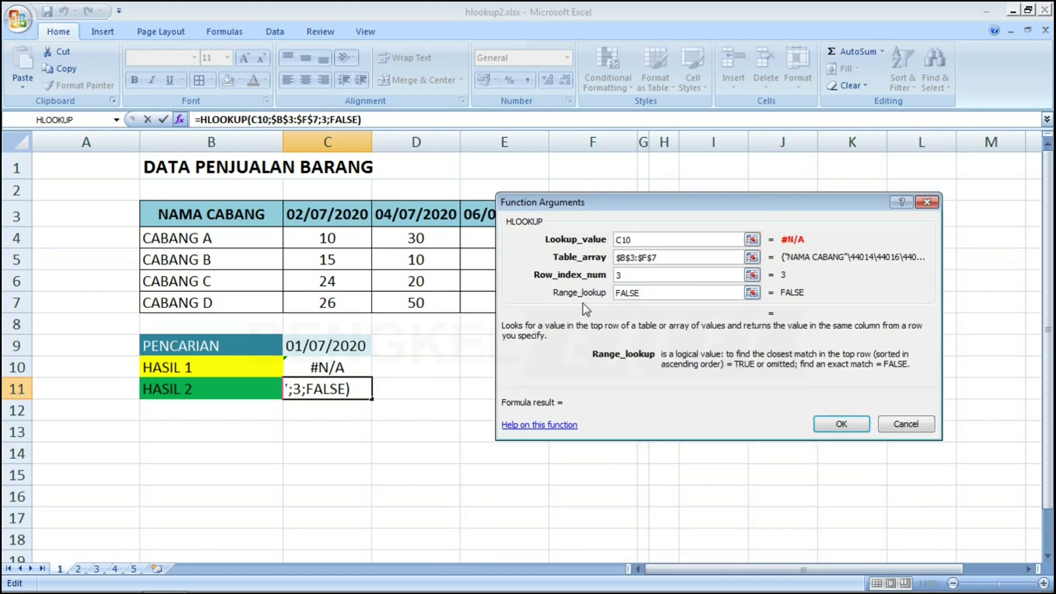
{"action": "key", "text": "BackSpace"}
{"action": "key", "text": "BackSpace"}
{"action": "key", "text": "BackSpace"}
{"action": "key", "text": "BackSpace"}
{"action": "key", "text": "BackSpace"}
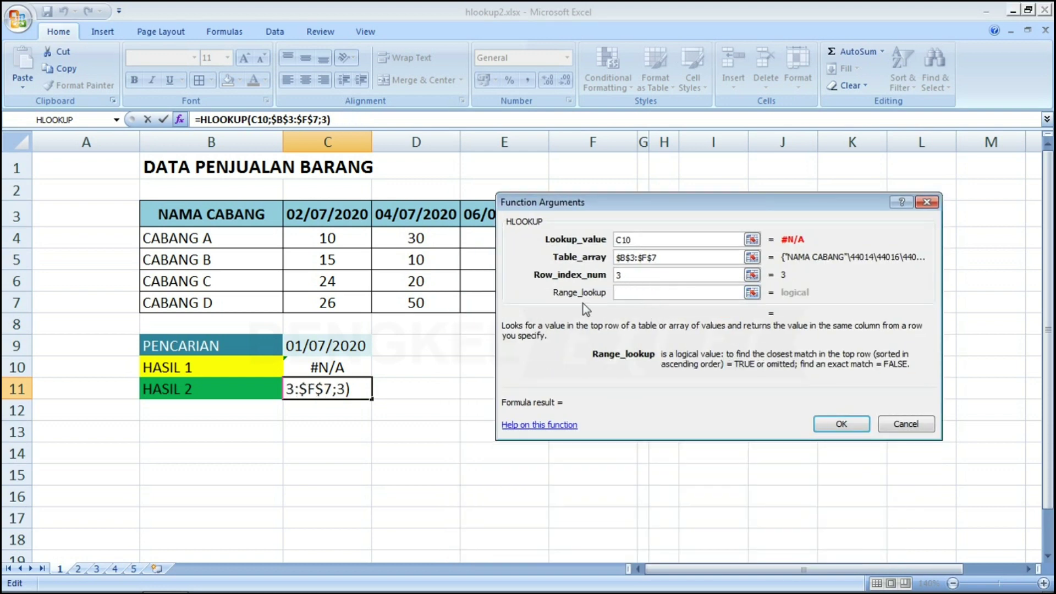
{"action": "type", "text": "true"}
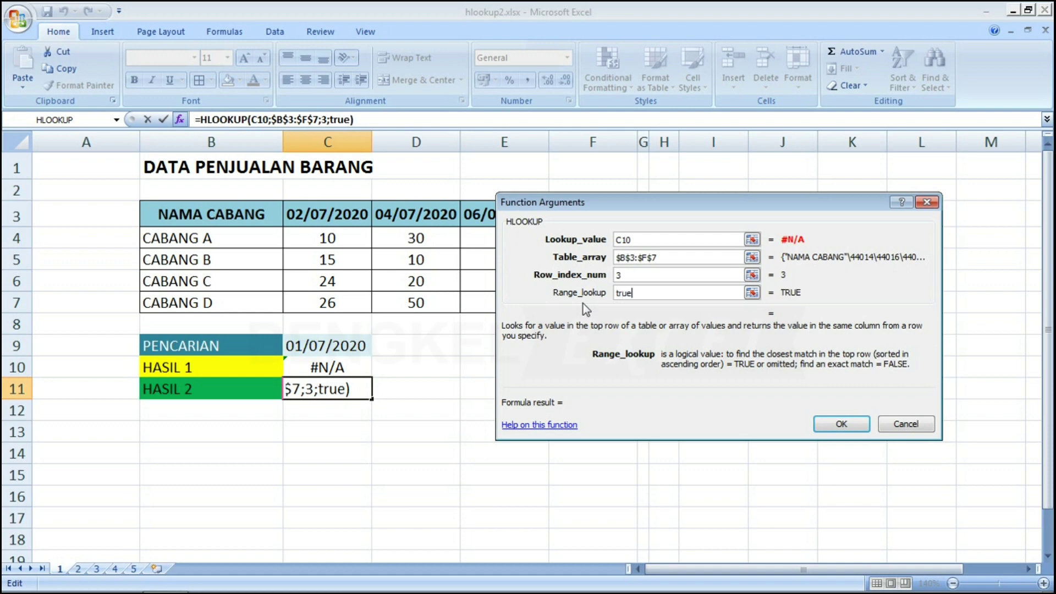
{"action": "key", "text": "Return"}
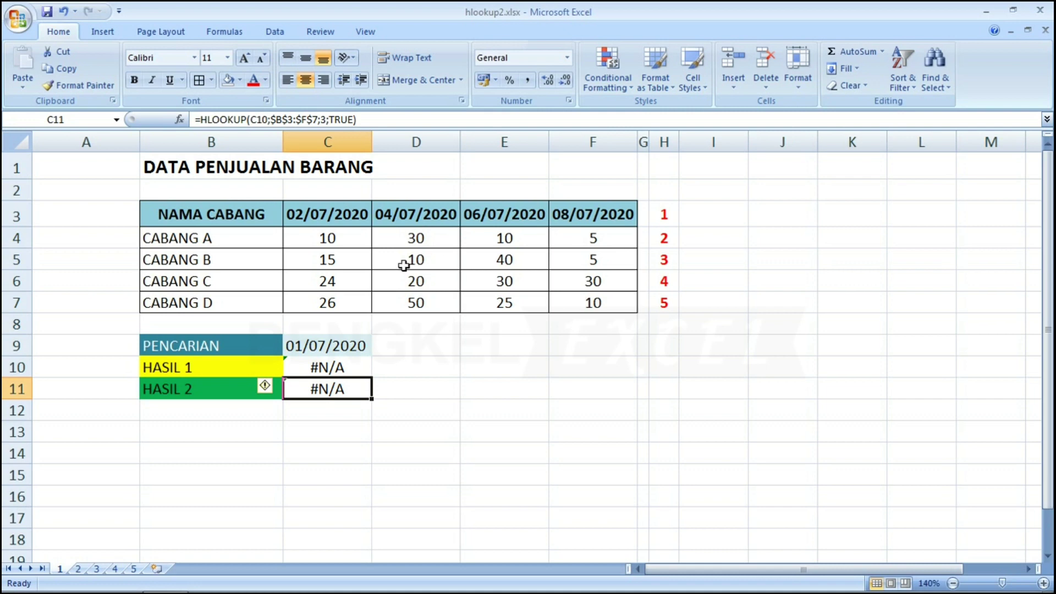
{"action": "left_click", "coordinate": [296, 358]}
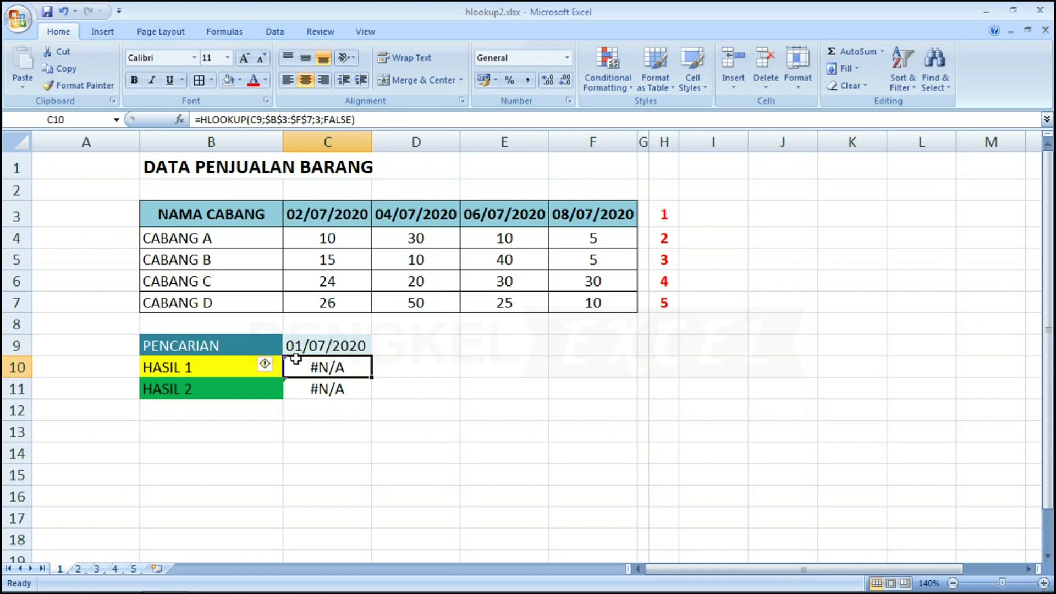
On sheet 2, enter the wildcard characters ? in E9 and * in E10
{"action": "left_click", "coordinate": [78, 570]}
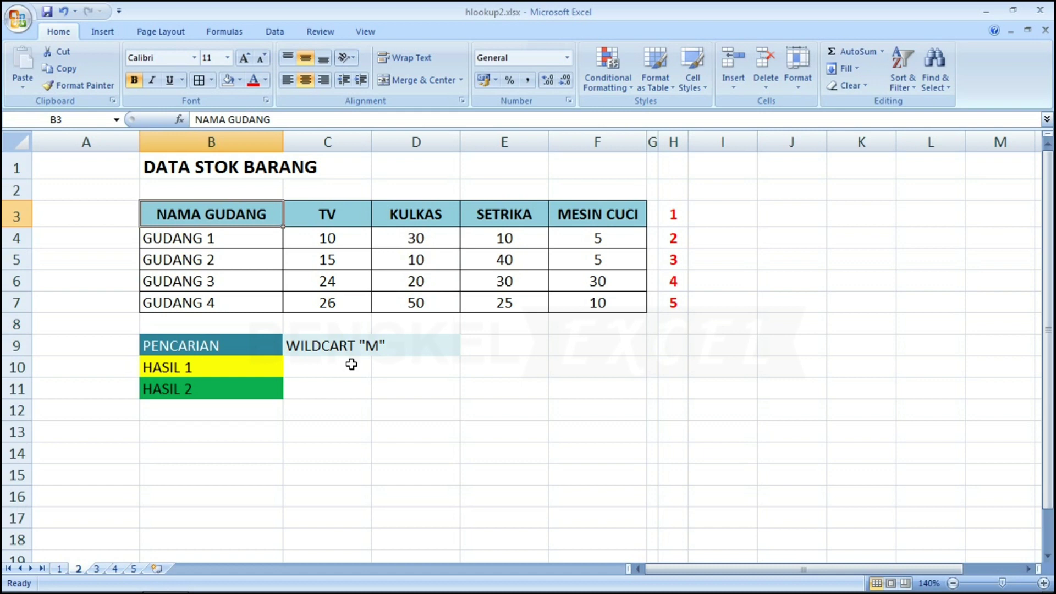
{"action": "left_click", "coordinate": [352, 365]}
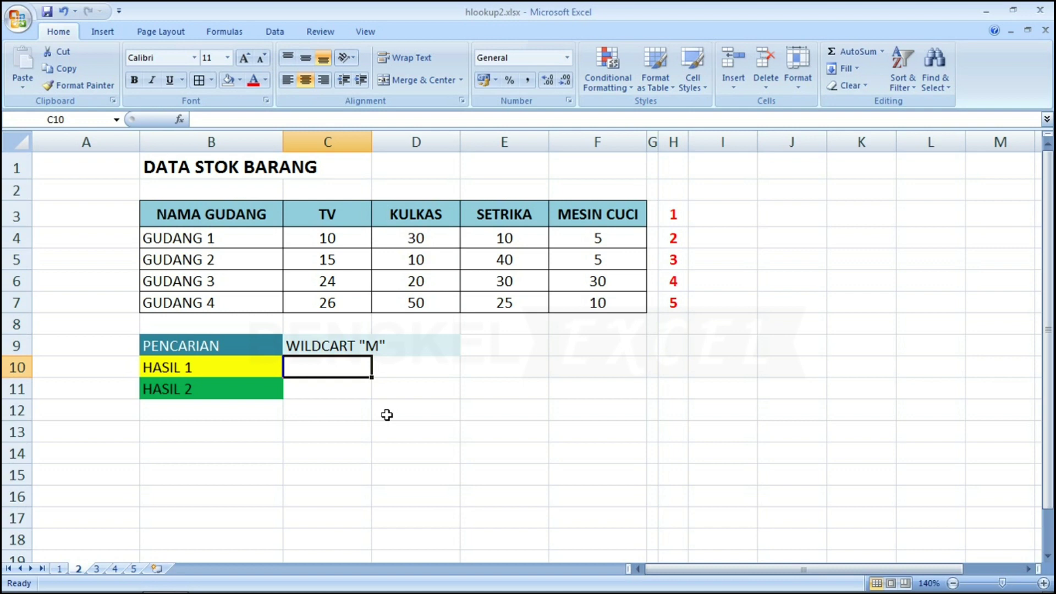
{"action": "key", "text": "Up"}
{"action": "key", "text": "Right"}
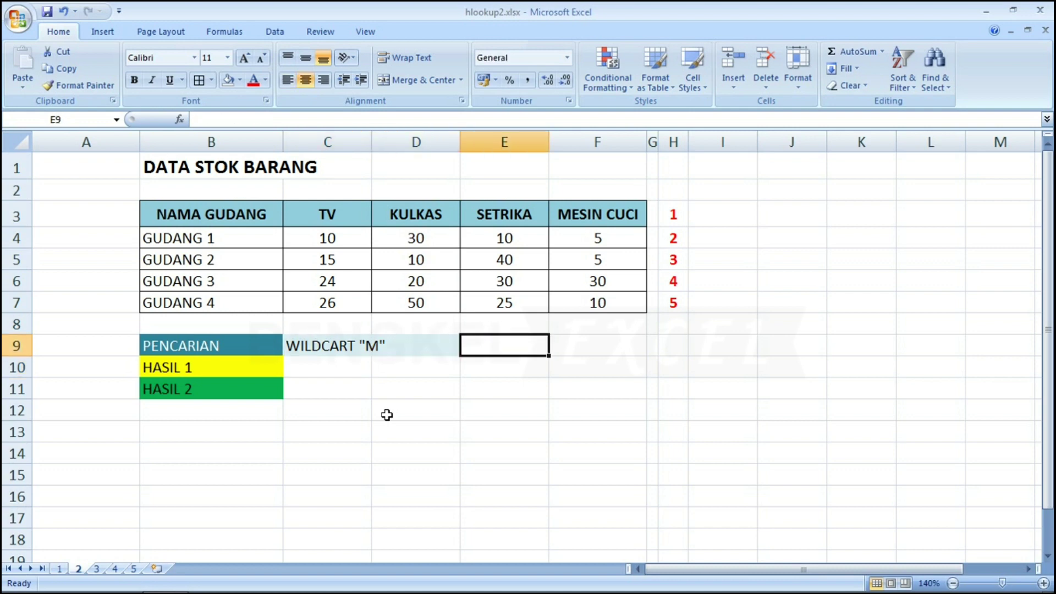
{"action": "type", "text": "?"}
{"action": "key", "text": "Return"}
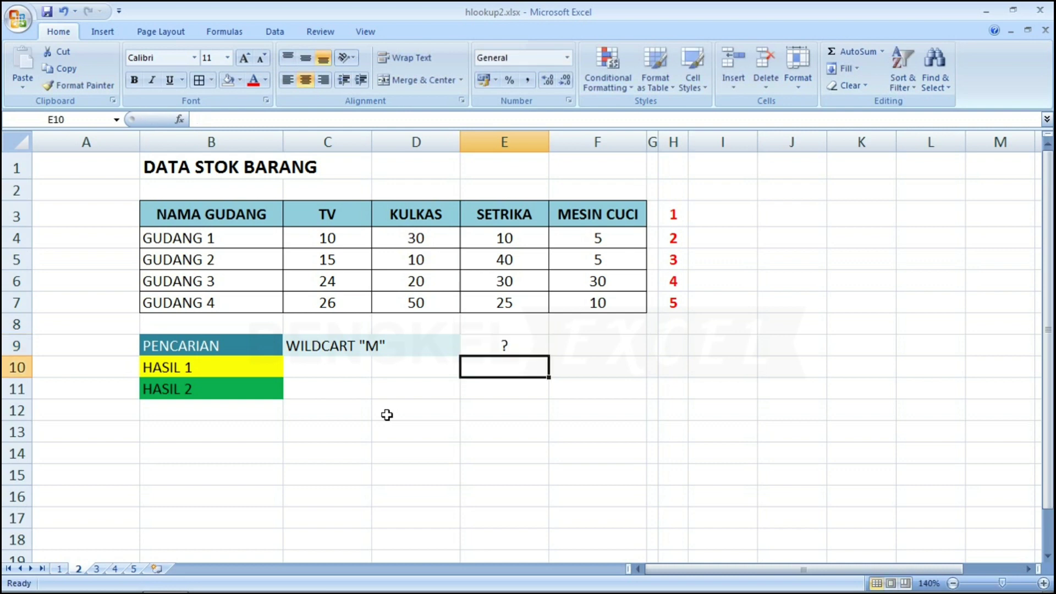
{"action": "type", "text": "*"}
{"action": "key", "text": "Return"}
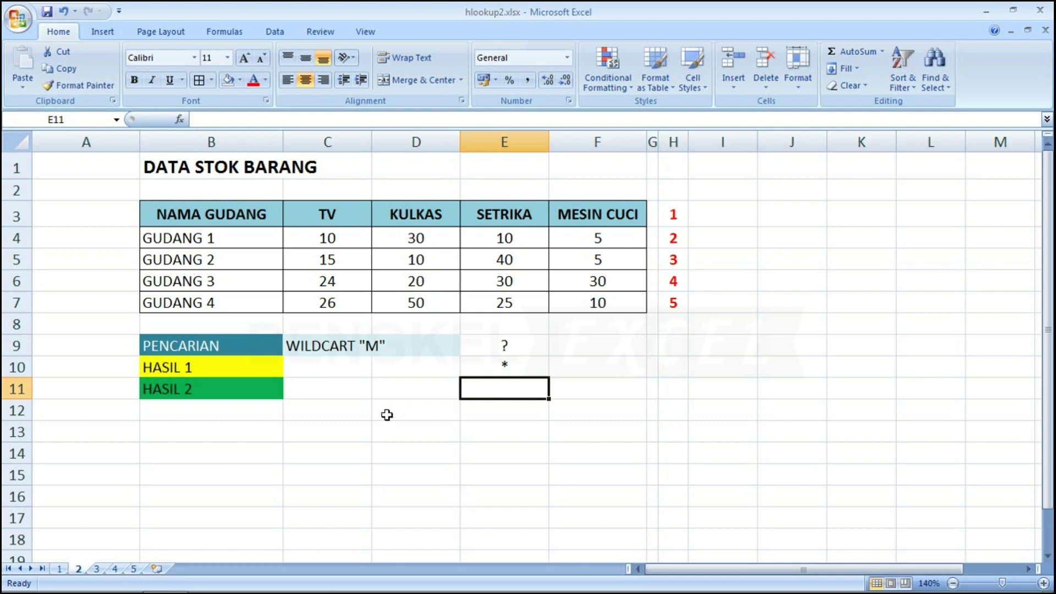
{"action": "key", "text": "Up"}
{"action": "key", "text": "Up"}
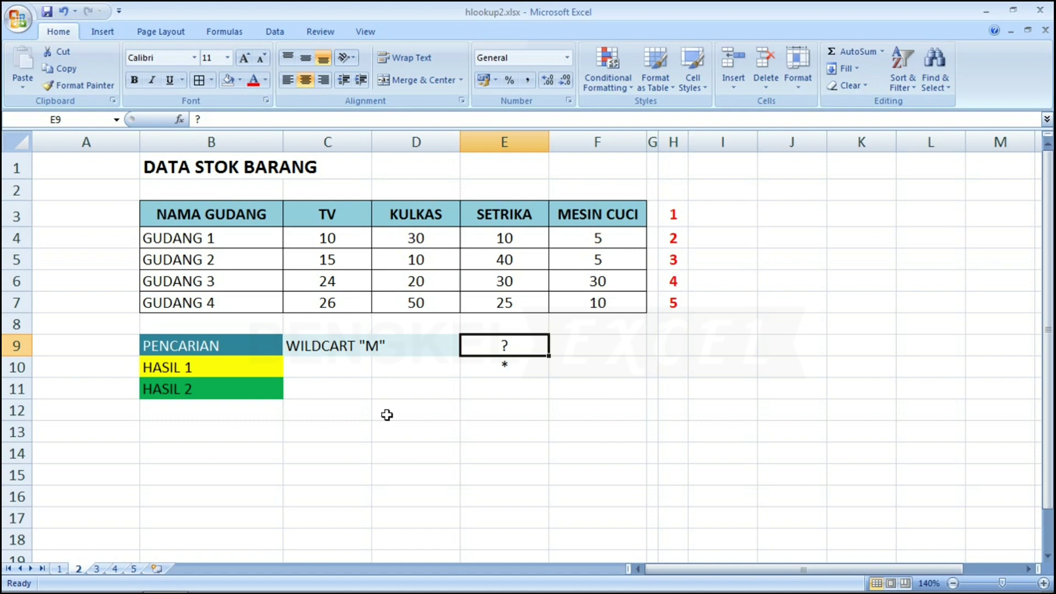
{"action": "key", "text": "Down"}
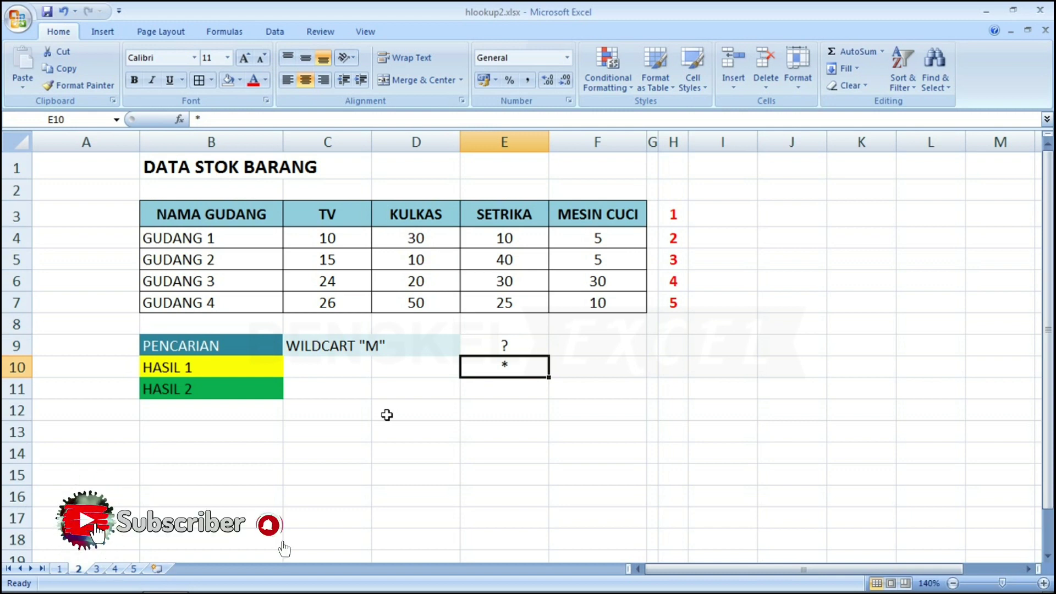
{"action": "key", "text": "Up"}
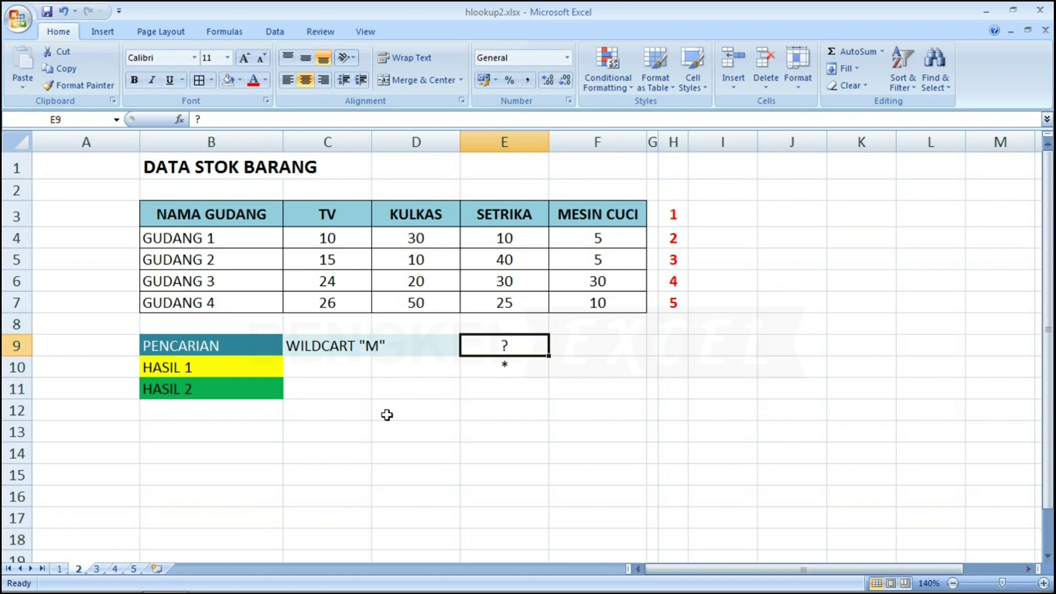
{"action": "key", "text": "Down"}
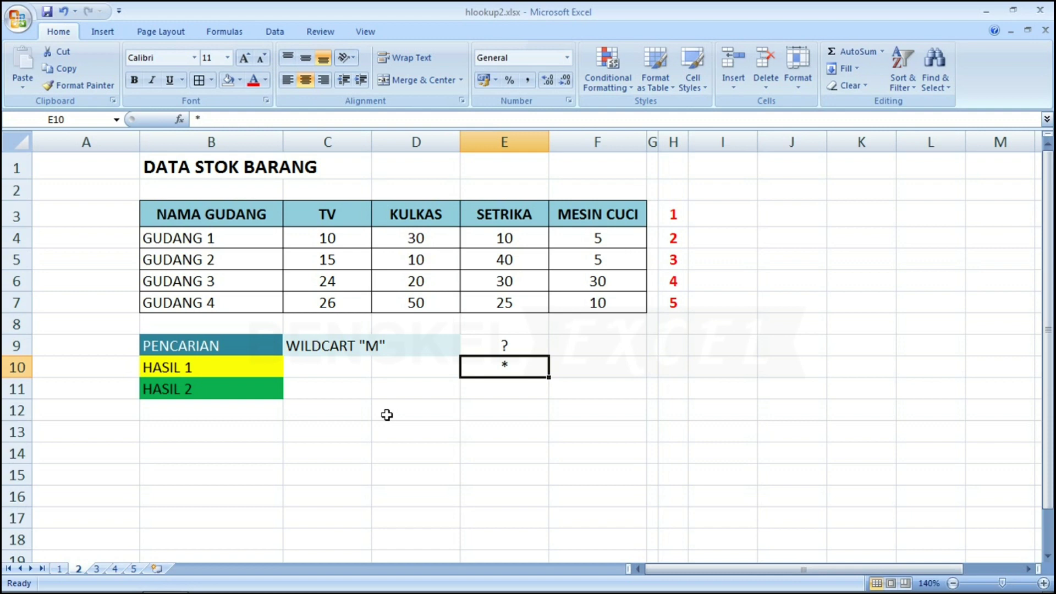
Insert an HLOOKUP function in C10 with the wildcard text m* as the lookup value
{"action": "key", "text": "Left"}
{"action": "key", "text": "Left"}
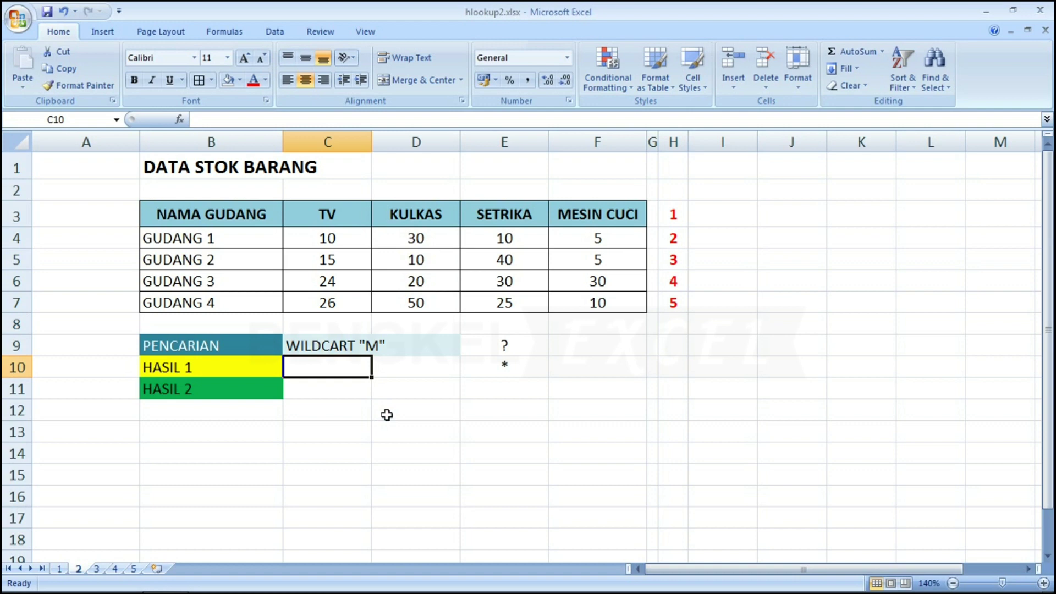
{"action": "left_click", "coordinate": [183, 120]}
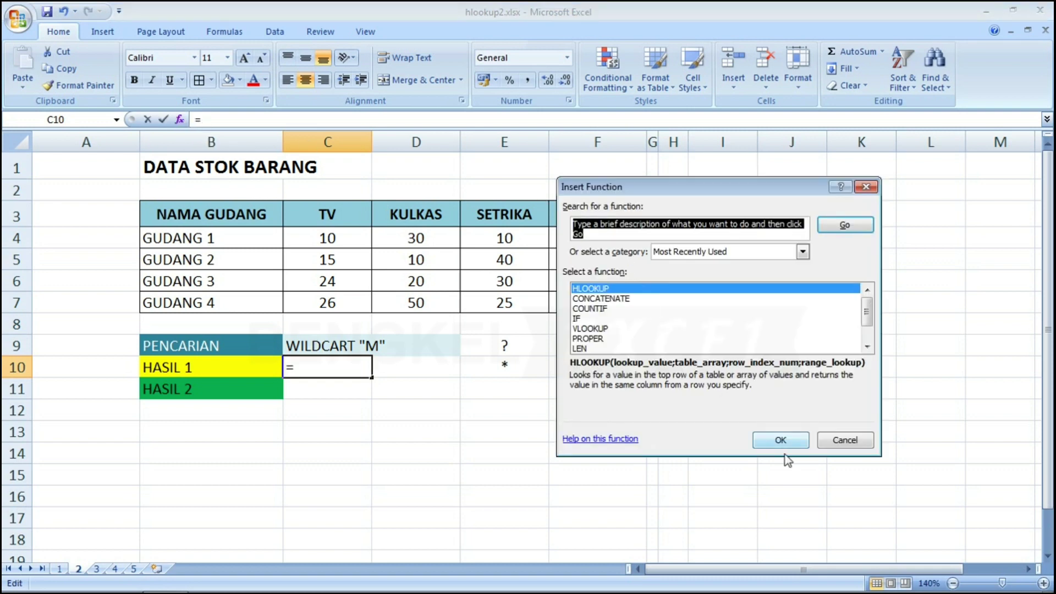
{"action": "left_click", "coordinate": [779, 441]}
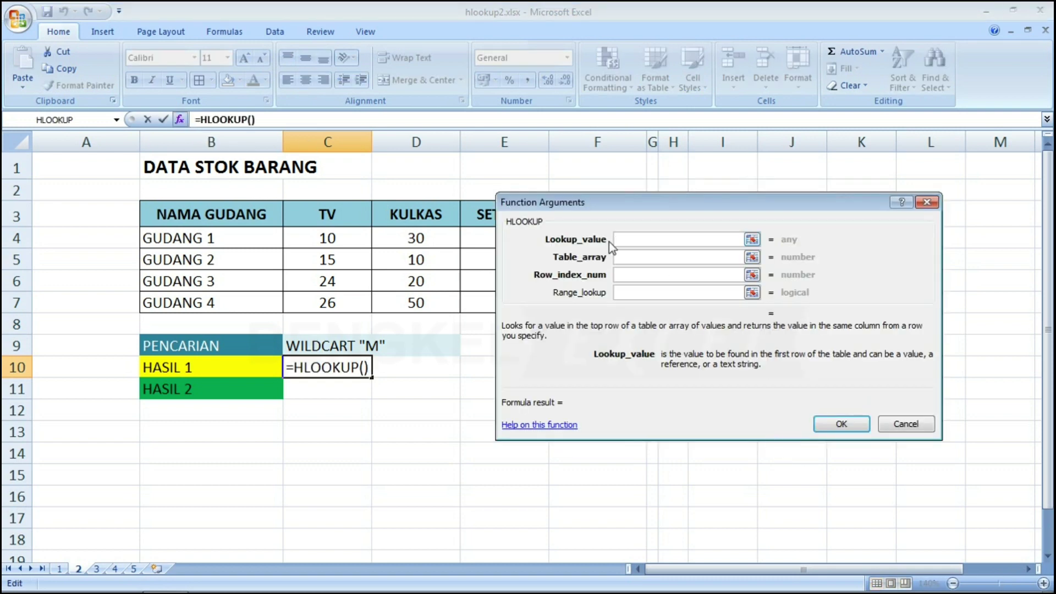
{"action": "left_click_drag", "start_coordinate": [588, 202], "coordinate": [713, 193]}
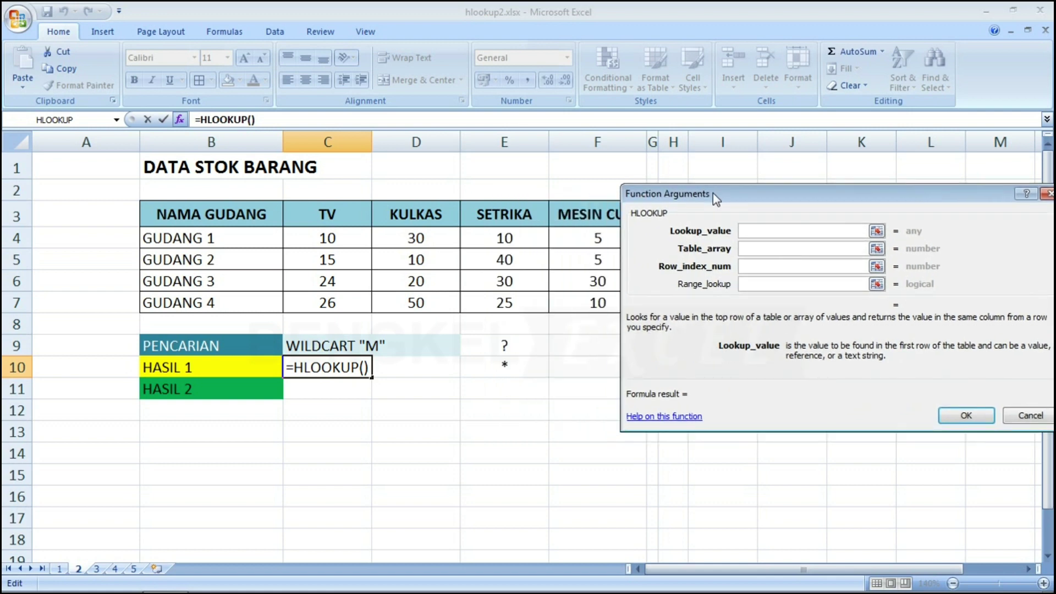
{"action": "type", "text": "m"}
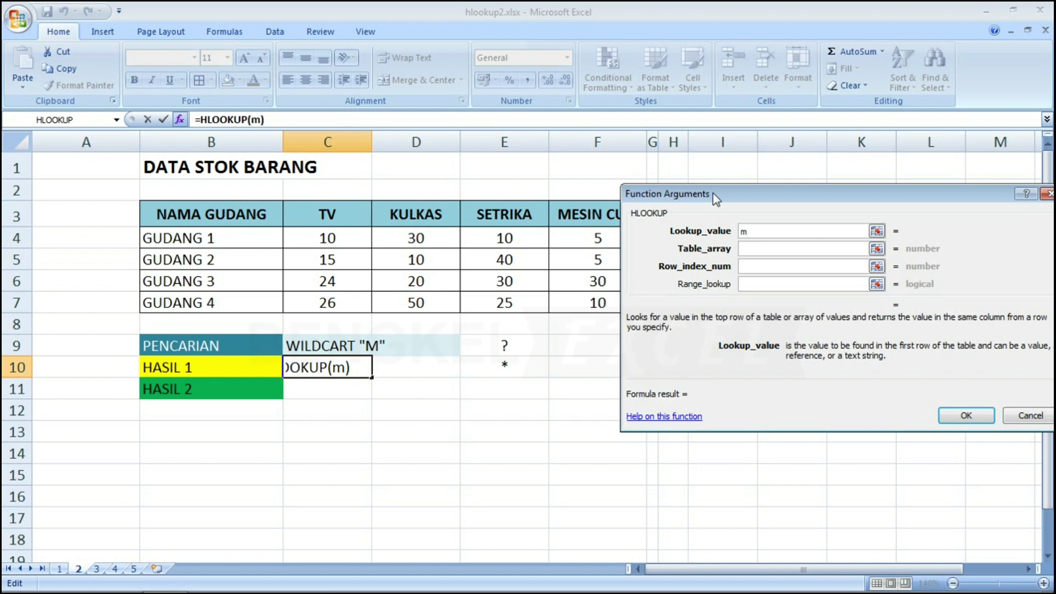
{"action": "type", "text": "*"}
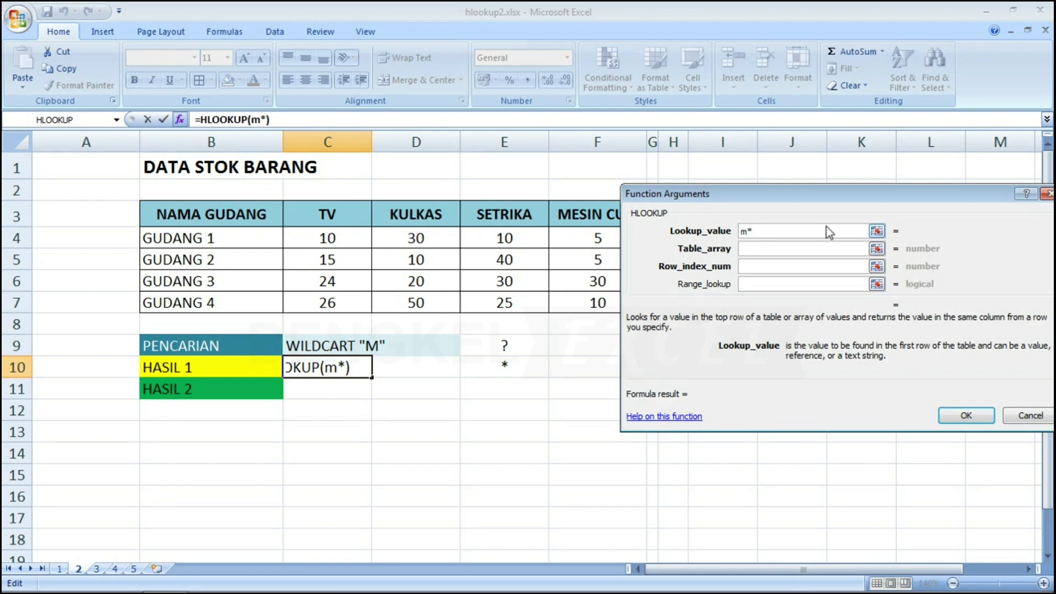
Set the HLOOKUP table array to the whole stock table as the absolute reference $B$3:$F$7
{"action": "left_click", "coordinate": [749, 248]}
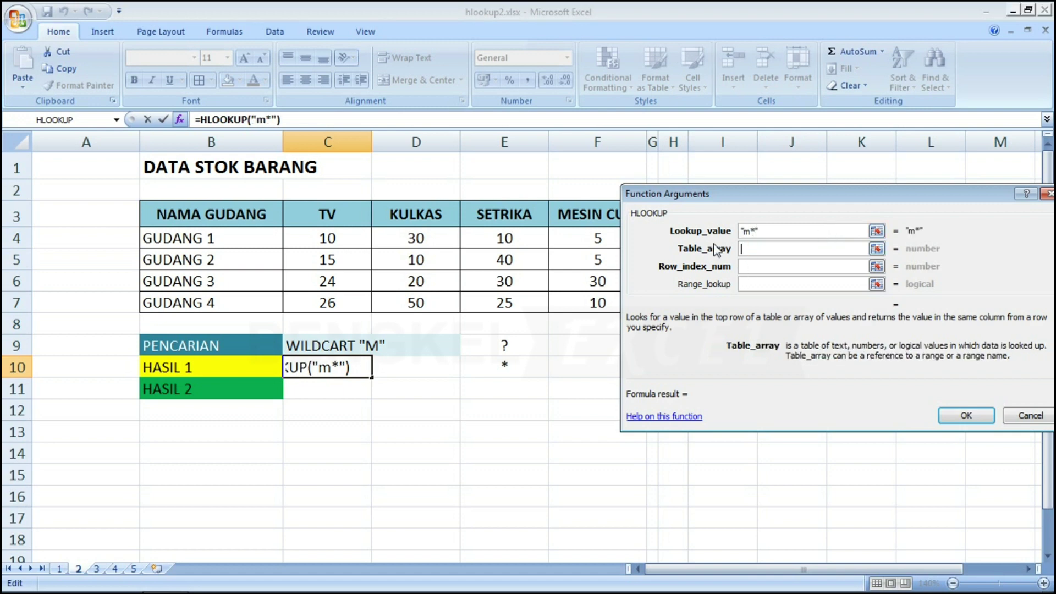
{"action": "left_click", "coordinate": [177, 211]}
{"action": "key", "text": "shift+Right"}
{"action": "key", "text": "shift+Right"}
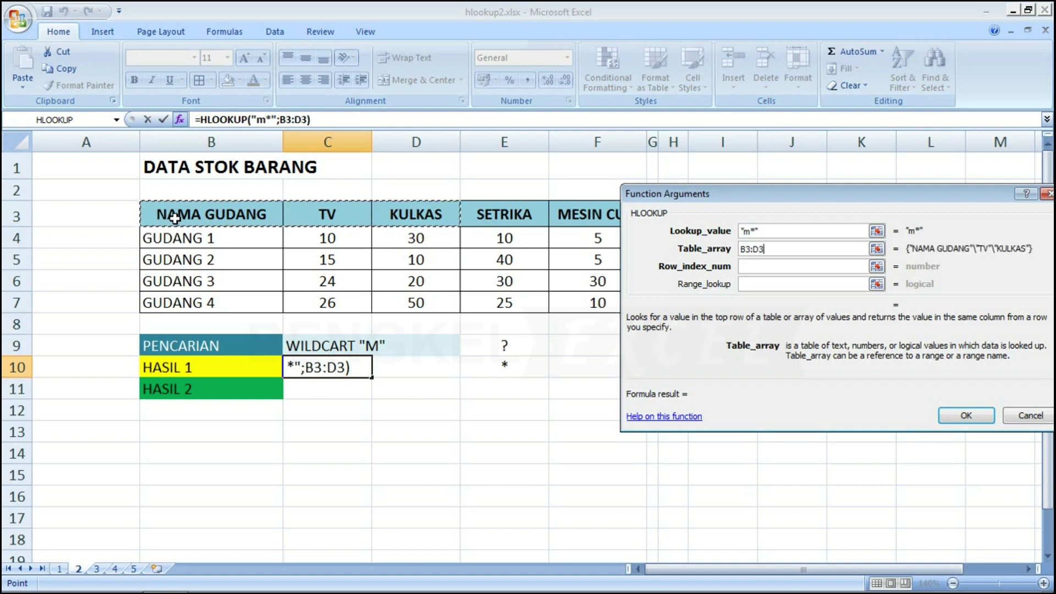
{"action": "key", "text": "shift+Right"}
{"action": "key", "text": "shift+Right"}
{"action": "key", "text": "shift+Down"}
{"action": "key", "text": "shift+Down"}
{"action": "key", "text": "shift+Down"}
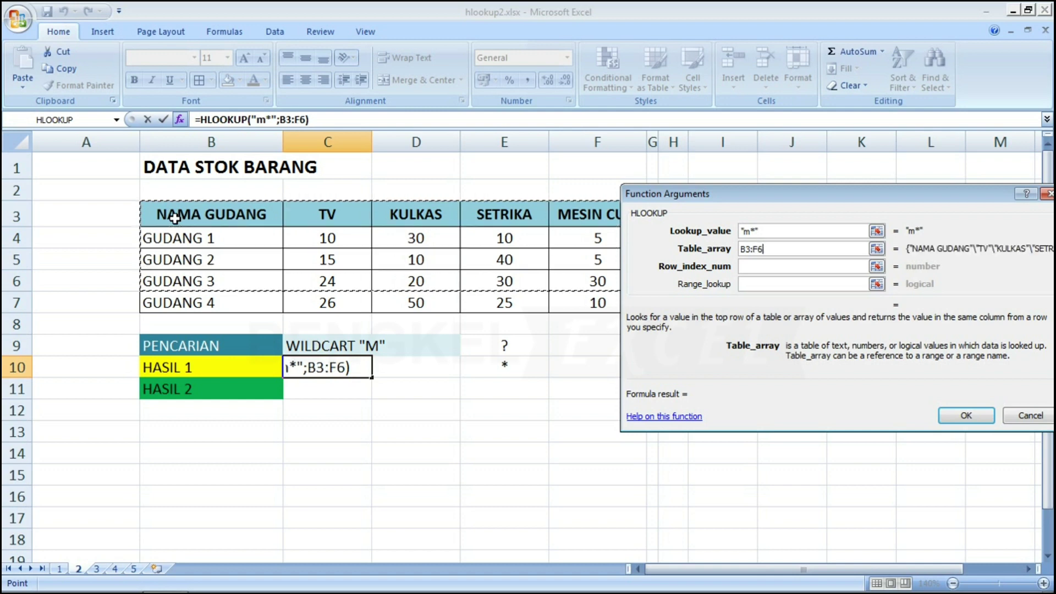
{"action": "key", "text": "shift+Down"}
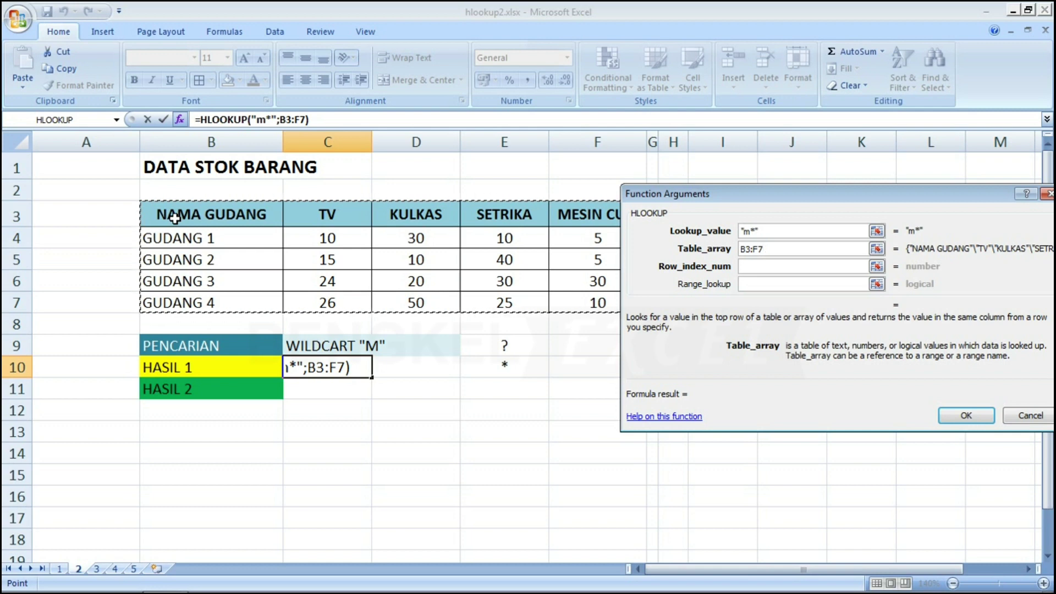
{"action": "key", "text": "F4"}
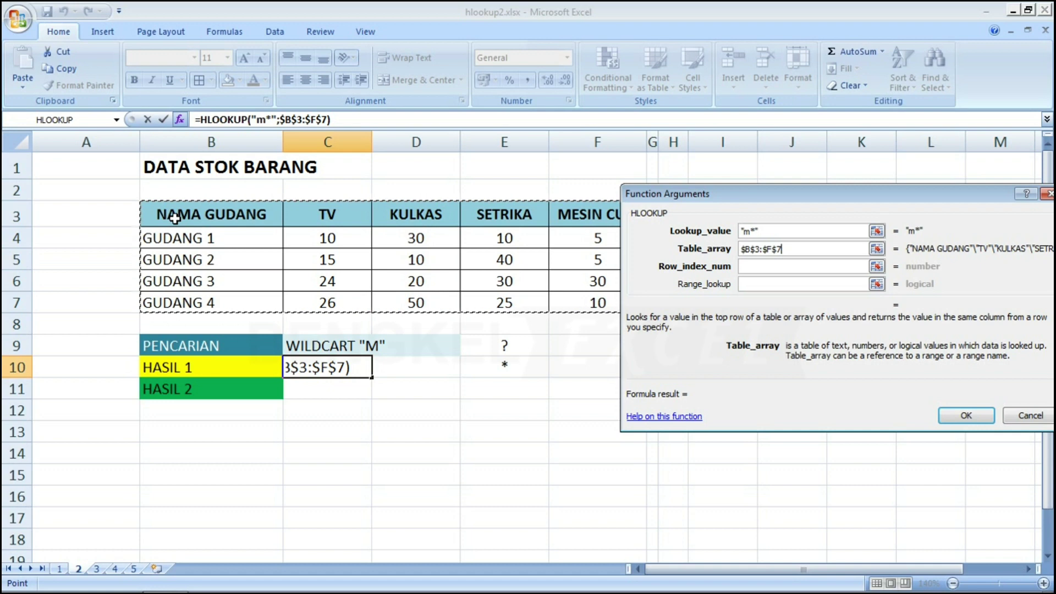
Set the row index number to 3 and the range lookup to FALSE, and apply the wildcard HLOOKUP to C10
{"action": "left_click", "coordinate": [762, 268]}
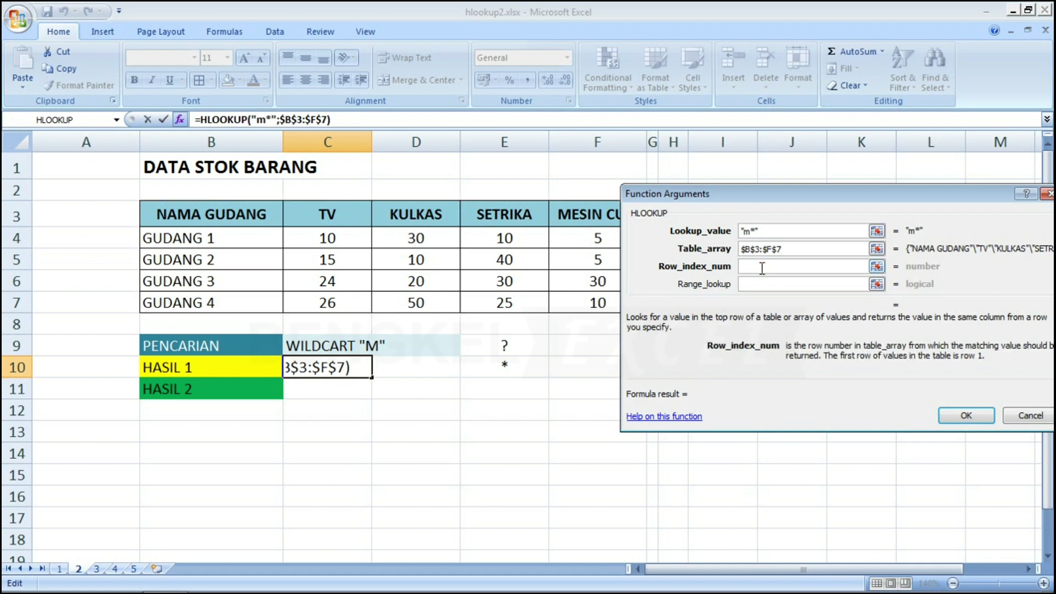
{"action": "type", "text": "3"}
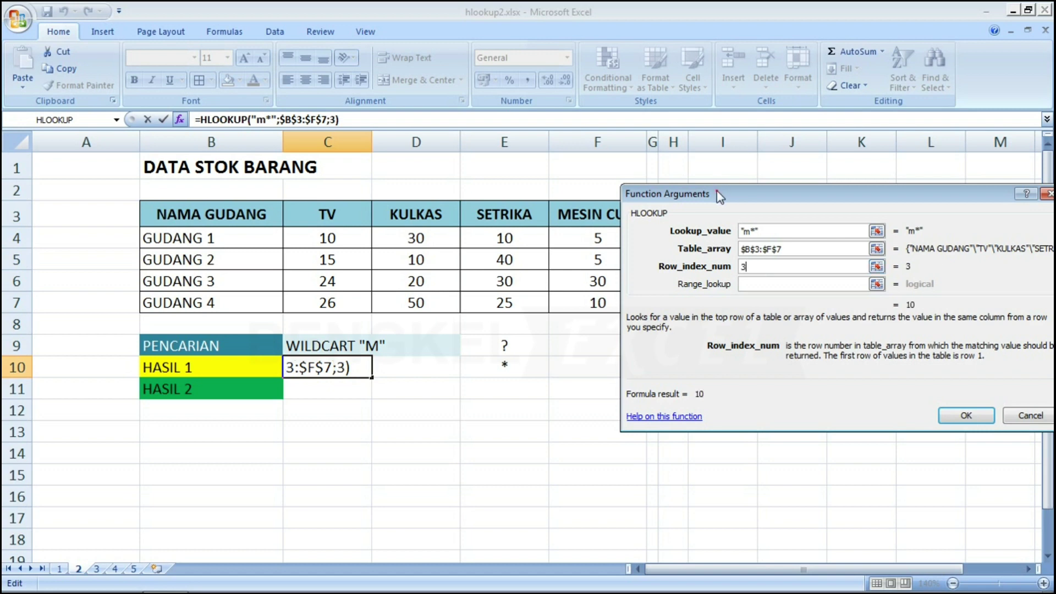
{"action": "left_click_drag", "start_coordinate": [717, 191], "coordinate": [764, 164]}
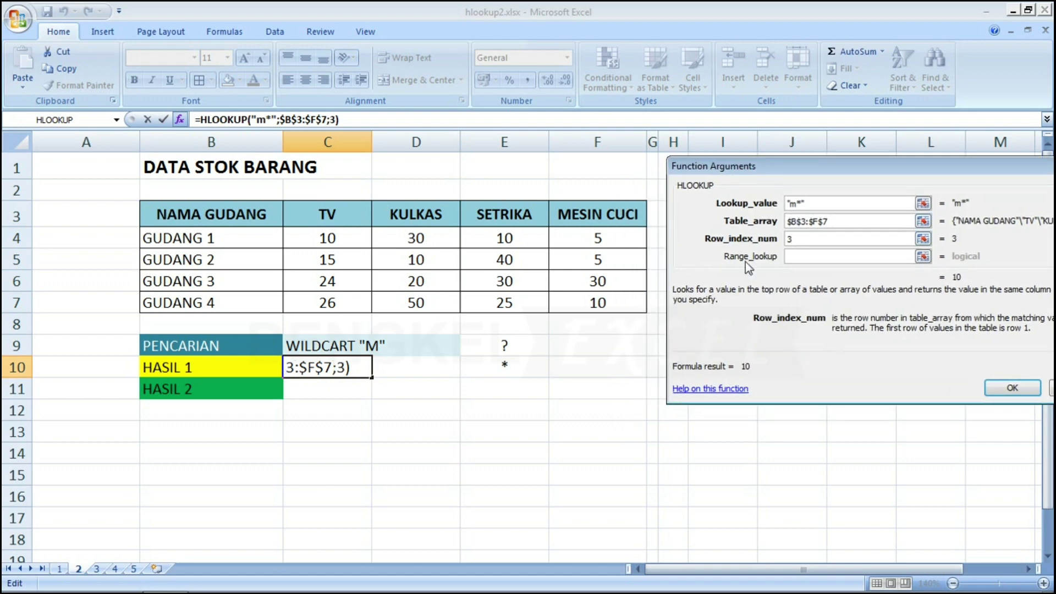
{"action": "left_click", "coordinate": [805, 258]}
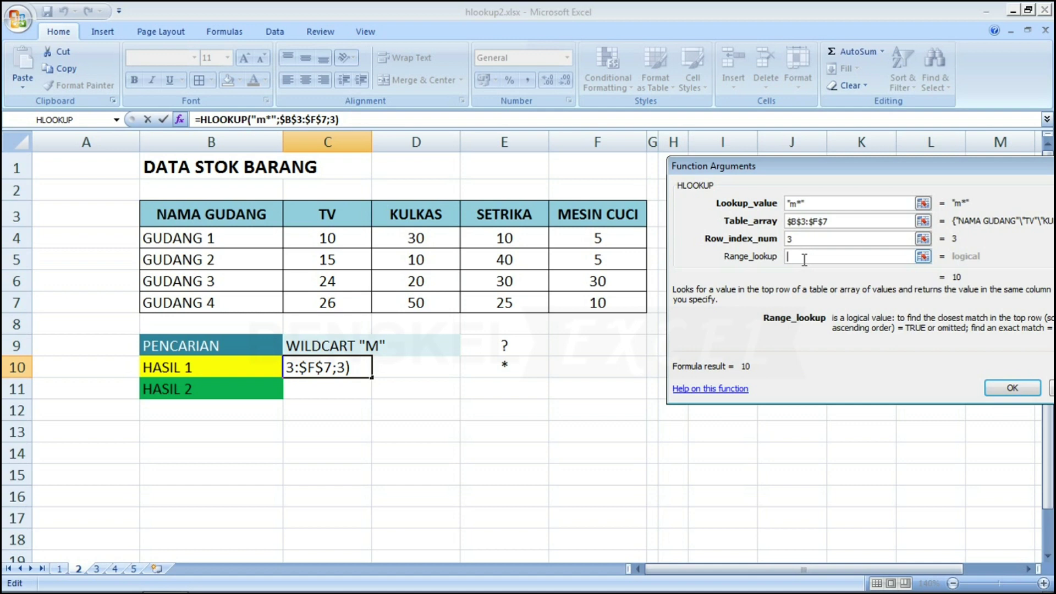
{"action": "type", "text": "f"}
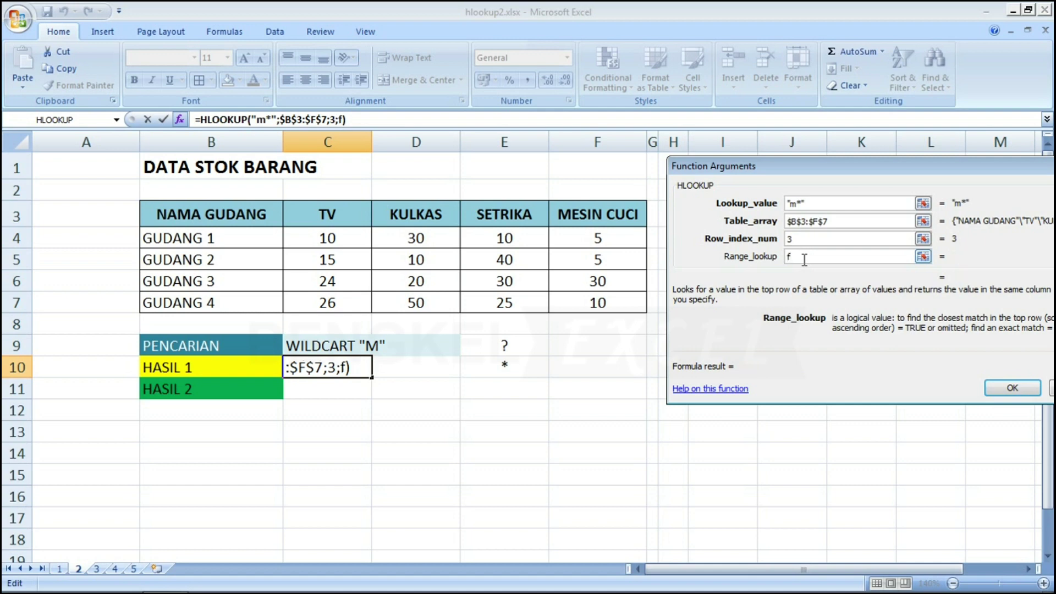
{"action": "type", "text": "alse"}
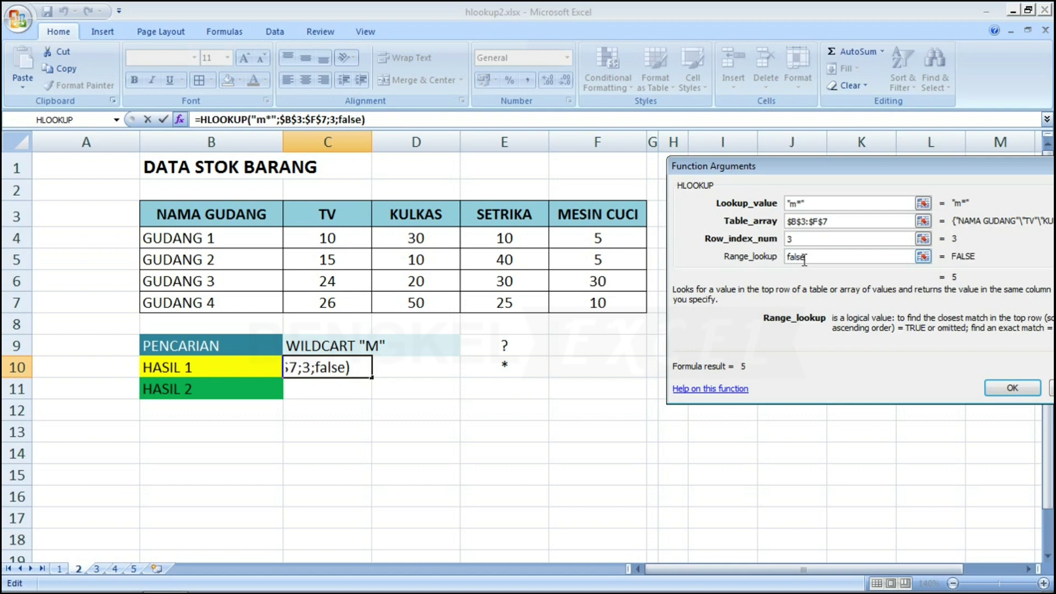
{"action": "left_click", "coordinate": [1017, 393]}
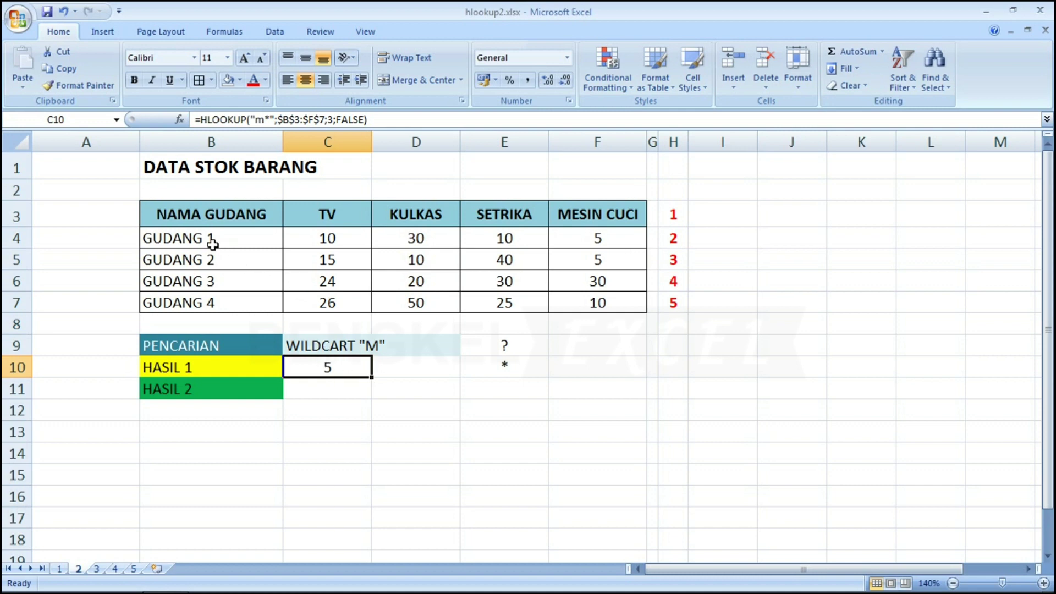
Examine the GUDANG 2 row across the item columns of the stock table
{"action": "left_click", "coordinate": [221, 220]}
{"action": "key", "text": "Down"}
{"action": "key", "text": "Down"}
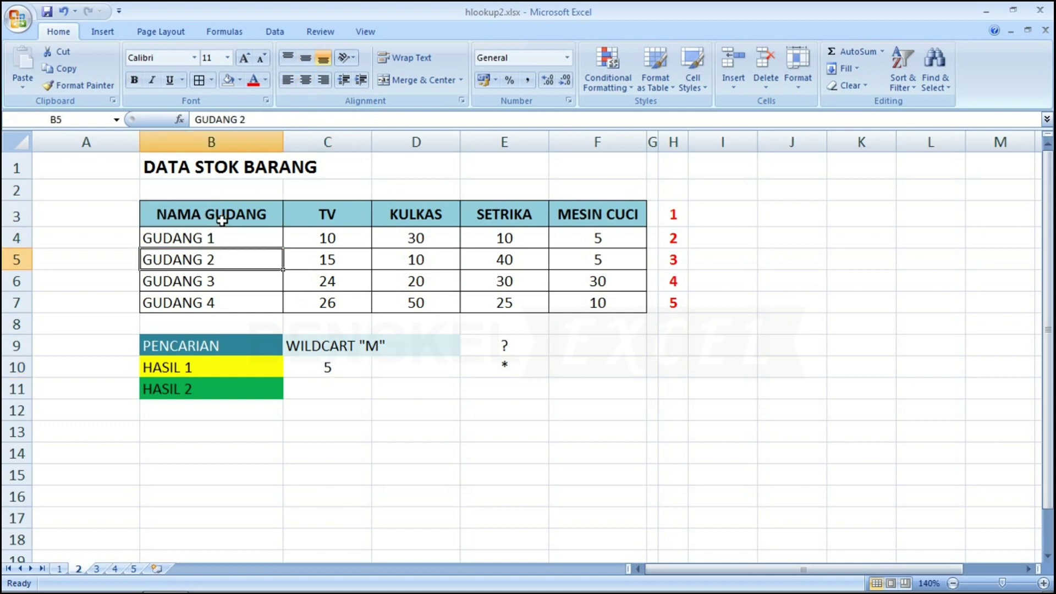
{"action": "key", "text": "Right"}
{"action": "key", "text": "Right"}
{"action": "key", "text": "Right"}
{"action": "key", "text": "Right"}
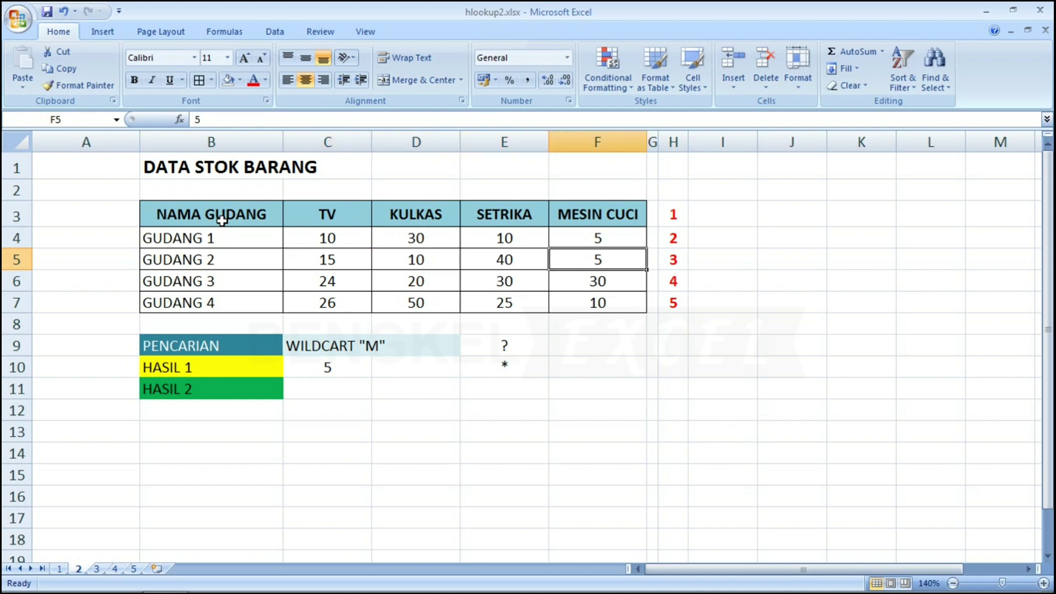
{"action": "key", "text": "Left"}
{"action": "key", "text": "Left"}
{"action": "key", "text": "Right"}
{"action": "key", "text": "Right"}
{"action": "key", "text": "Left"}
{"action": "key", "text": "Left"}
{"action": "key", "text": "Left"}
{"action": "key", "text": "Left"}
{"action": "key", "text": "Right"}
{"action": "key", "text": "Right"}
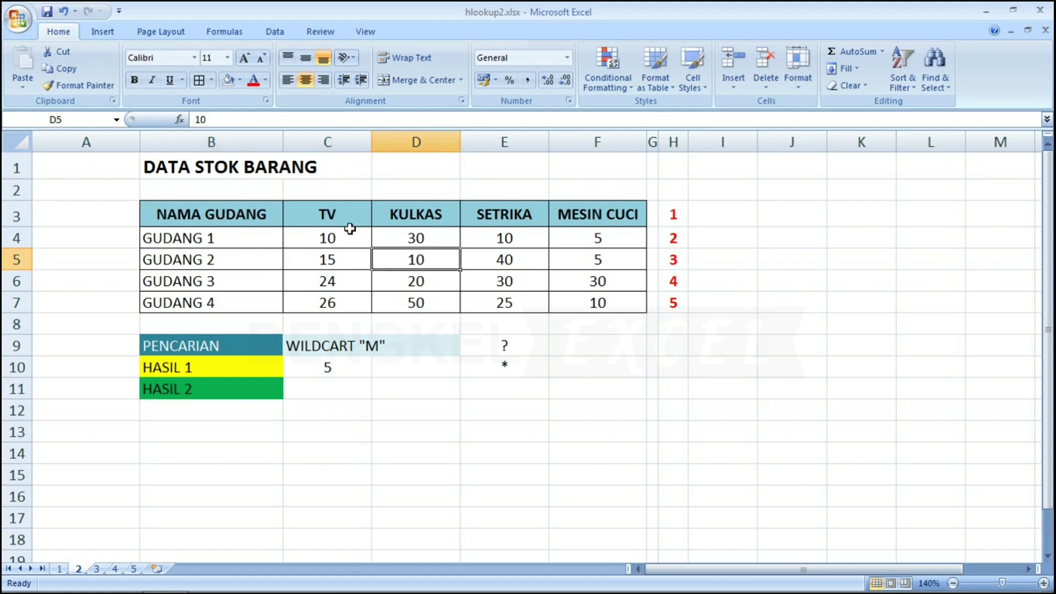
Compare the HLOOKUP result and row index argument in C10 with the GUDANG 2 stock under MESIN CUCI
{"action": "left_click", "coordinate": [324, 368]}
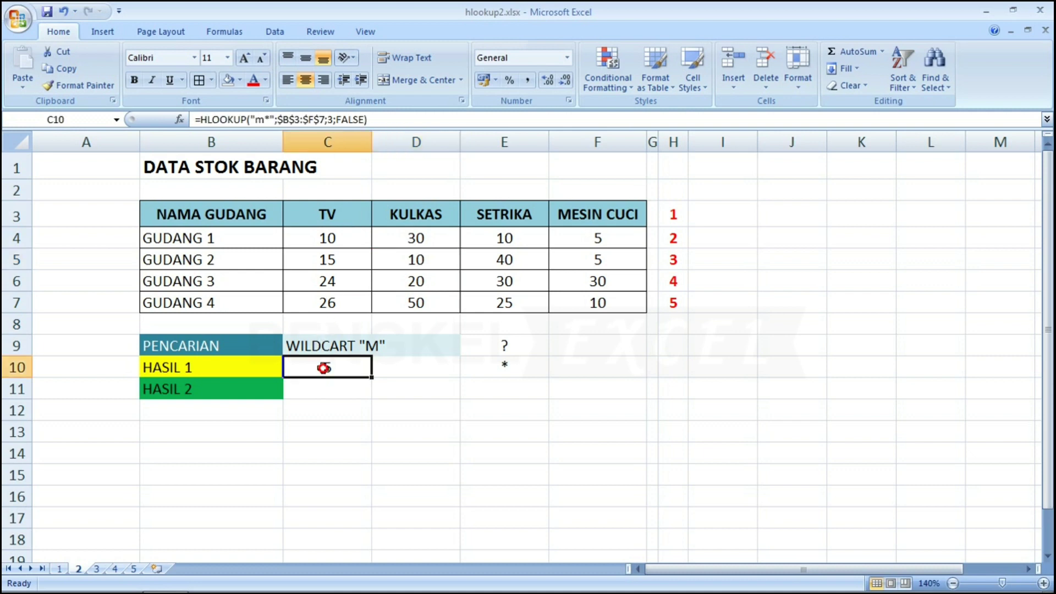
{"action": "left_click_drag", "start_coordinate": [610, 212], "coordinate": [606, 252]}
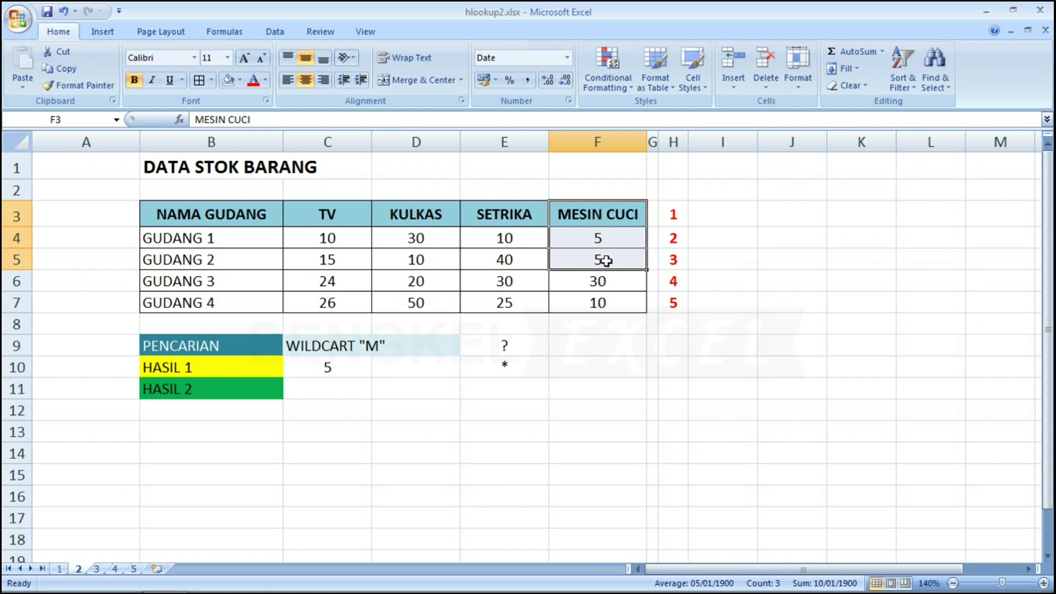
{"action": "left_click", "coordinate": [604, 259]}
{"action": "left_click", "coordinate": [304, 368]}
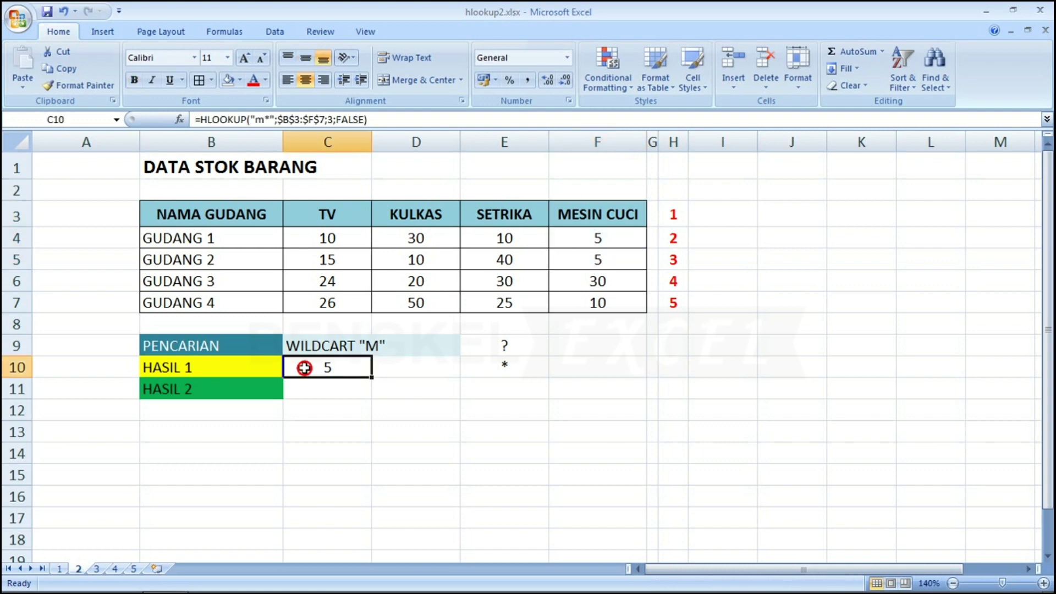
{"action": "left_click", "coordinate": [181, 121]}
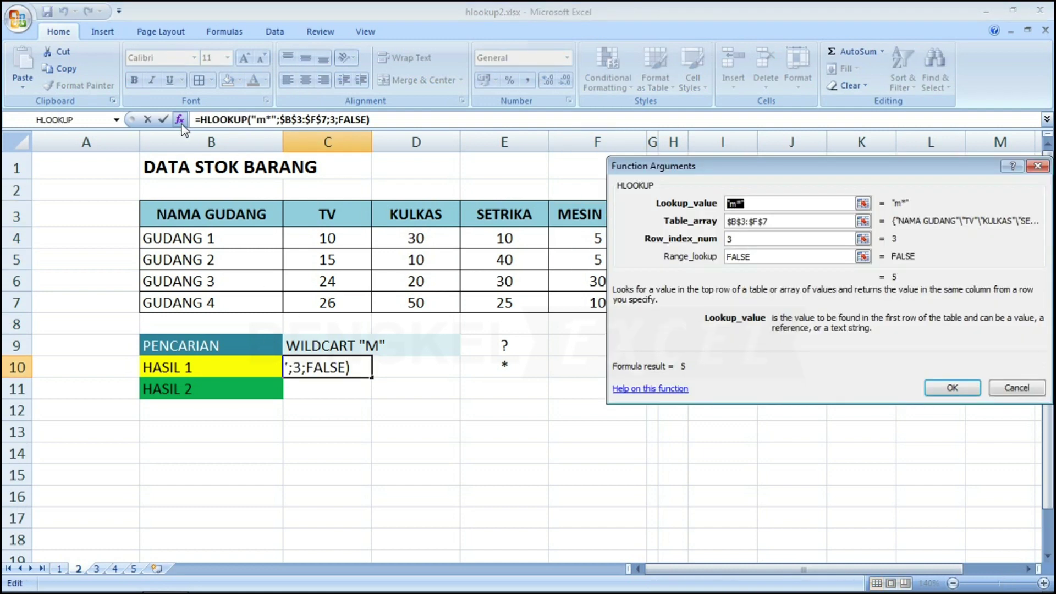
{"action": "left_click_drag", "start_coordinate": [730, 166], "coordinate": [703, 339]}
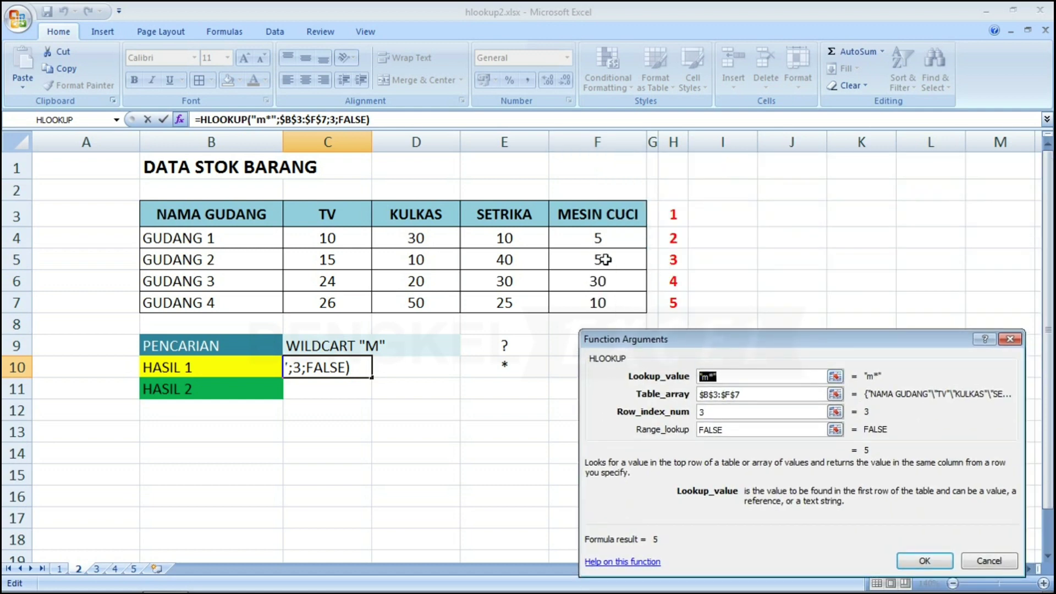
{"action": "left_click", "coordinate": [715, 411]}
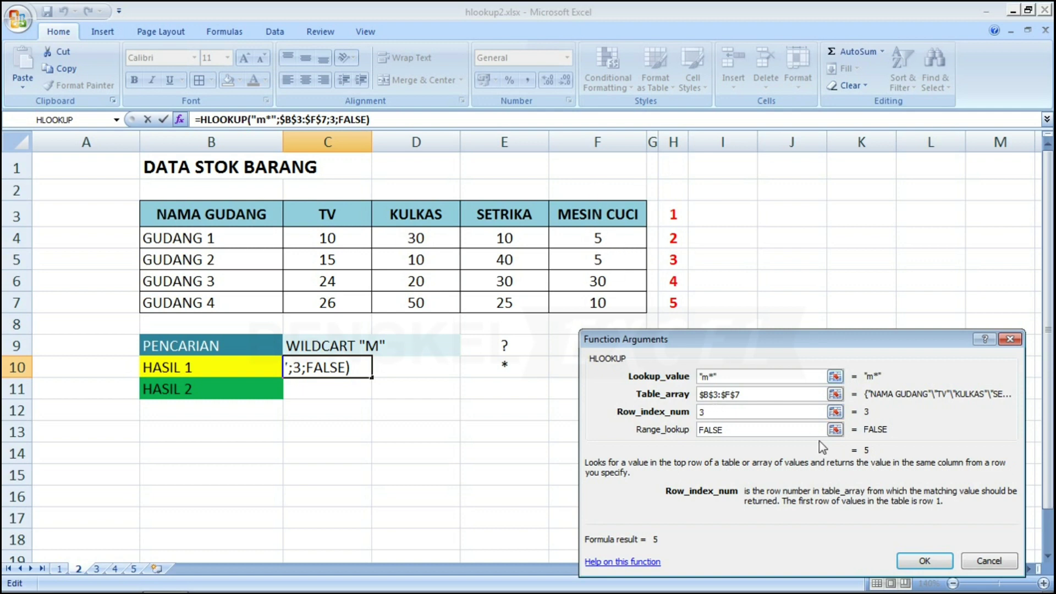
{"action": "left_click", "coordinate": [915, 555]}
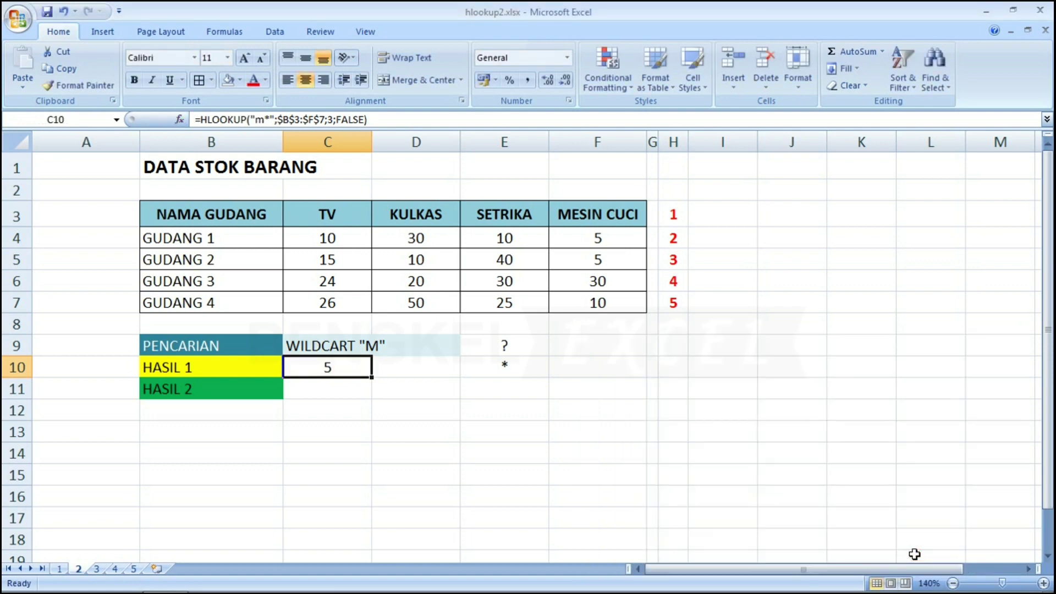
Review how the m* lookup value in C10's HLOOKUP arguments matches the stock table's header row
{"action": "left_click", "coordinate": [504, 474]}
{"action": "left_click", "coordinate": [336, 367]}
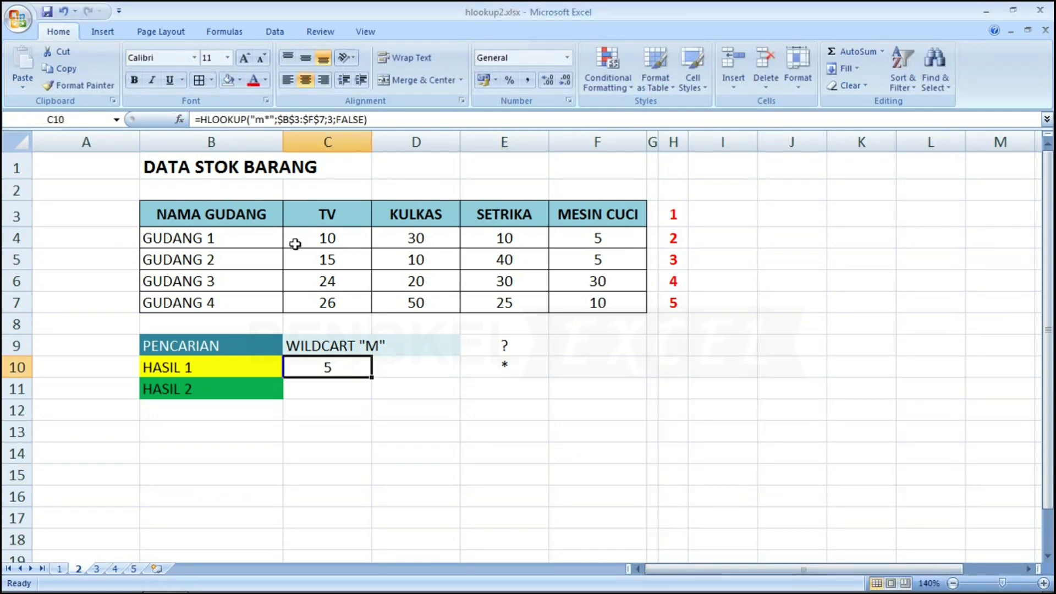
{"action": "left_click", "coordinate": [181, 120]}
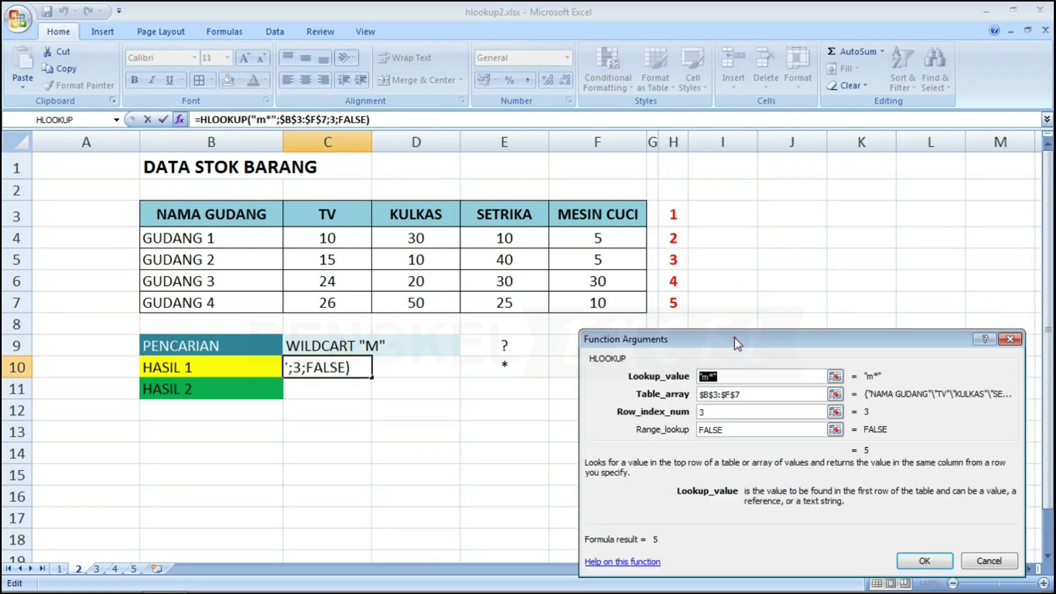
{"action": "left_click_drag", "start_coordinate": [735, 337], "coordinate": [698, 180]}
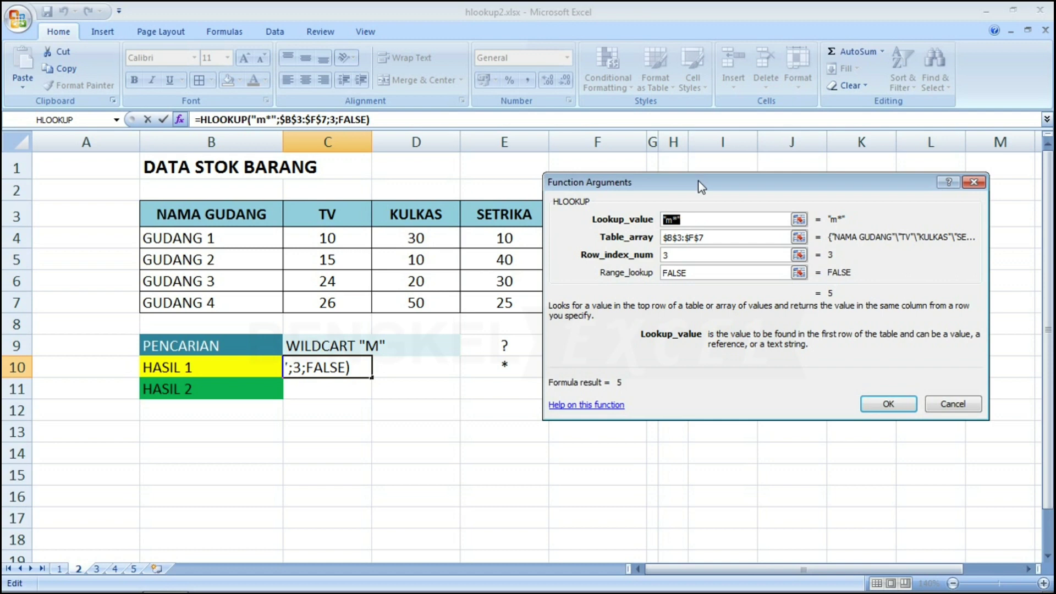
{"action": "left_click", "coordinate": [669, 221]}
{"action": "left_click", "coordinate": [675, 220]}
{"action": "left_click_drag", "start_coordinate": [693, 187], "coordinate": [673, 287]}
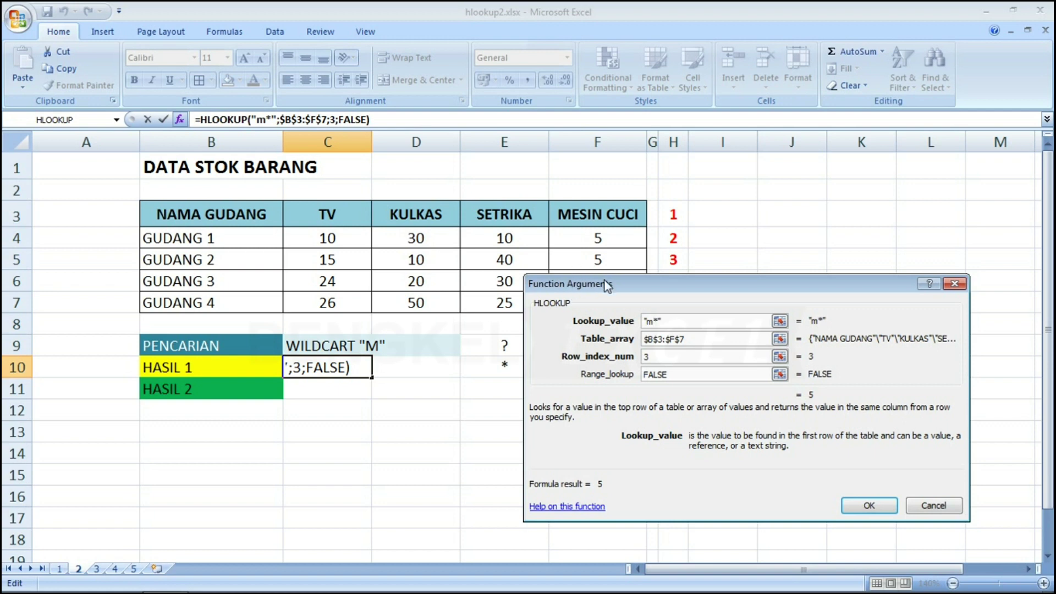
{"action": "left_click_drag", "start_coordinate": [605, 285], "coordinate": [593, 301]}
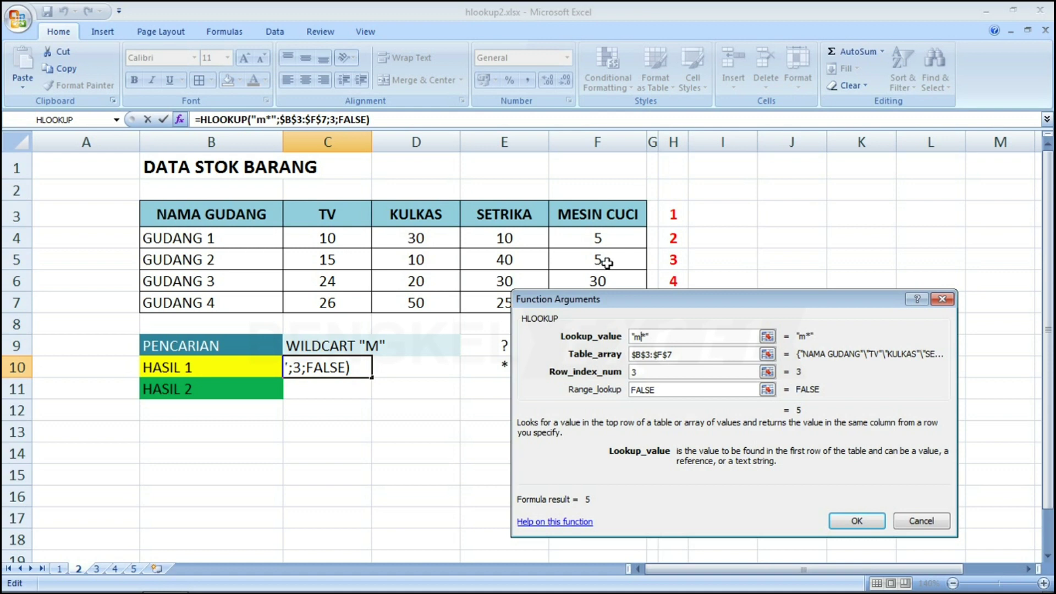
{"action": "left_click", "coordinate": [858, 520]}
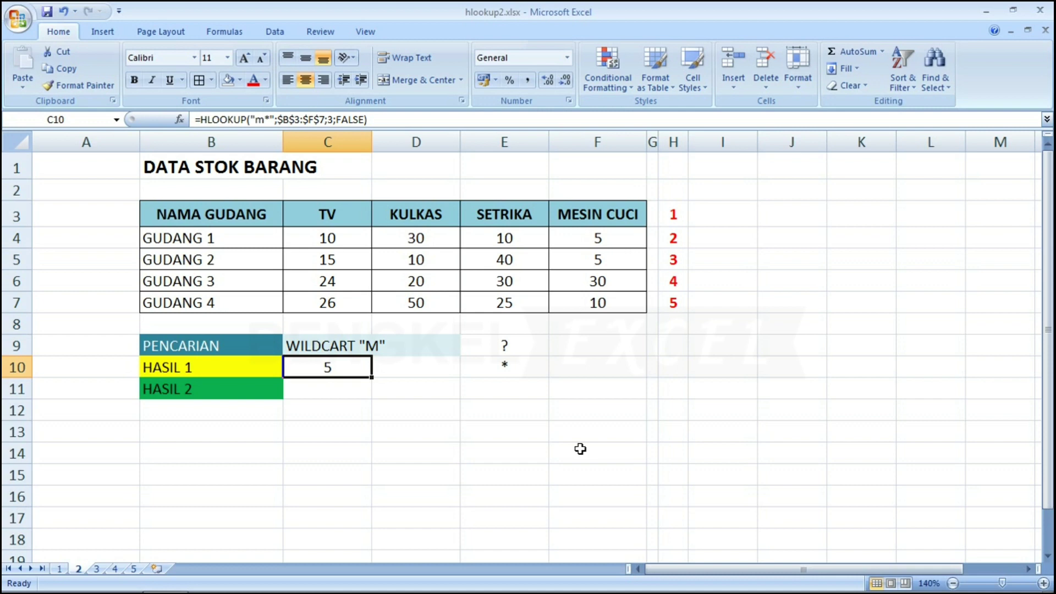
Insert an HLOOKUP function in C11 with the two-character wildcard ?? as the lookup value
{"action": "key", "text": "Return"}
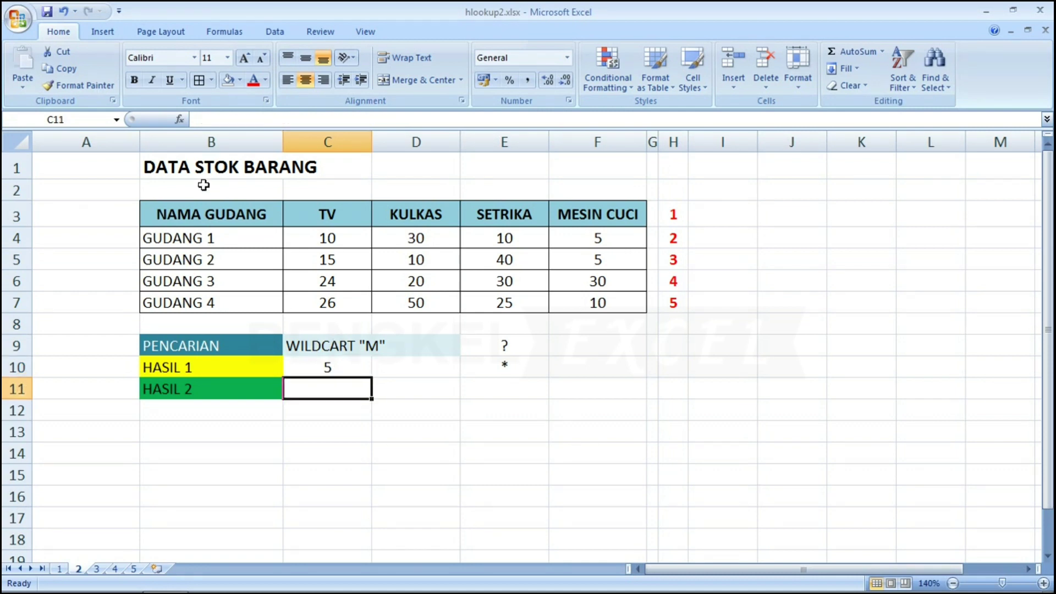
{"action": "left_click", "coordinate": [180, 119]}
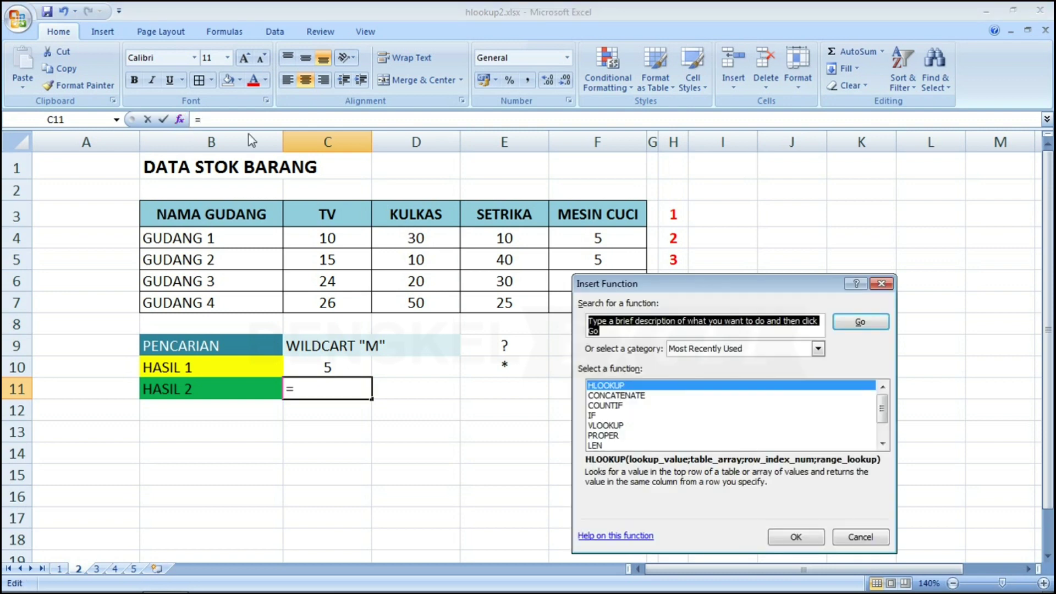
{"action": "left_click", "coordinate": [787, 536]}
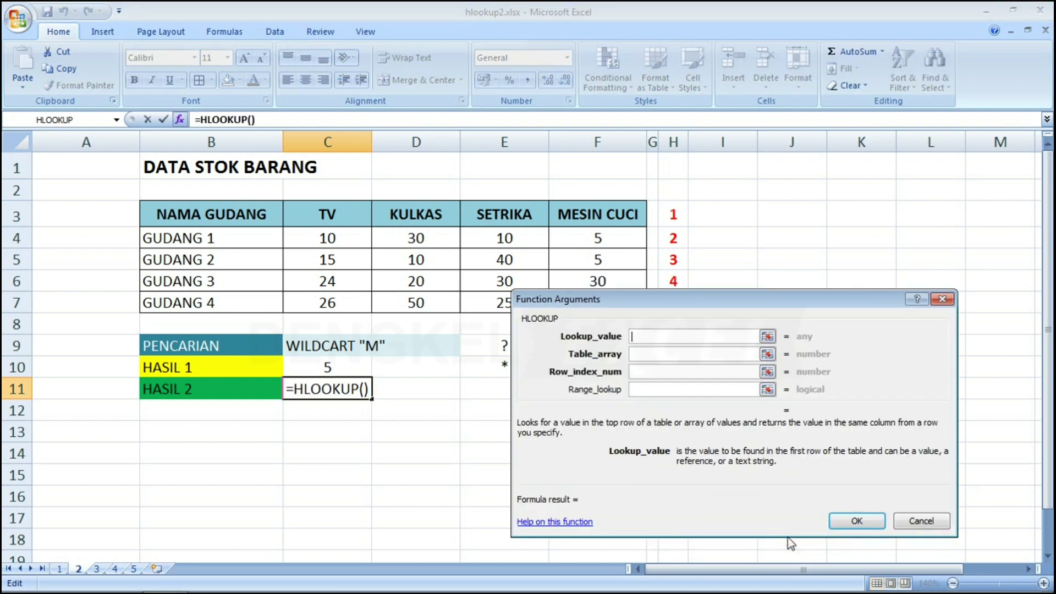
{"action": "left_click_drag", "start_coordinate": [669, 309], "coordinate": [755, 328]}
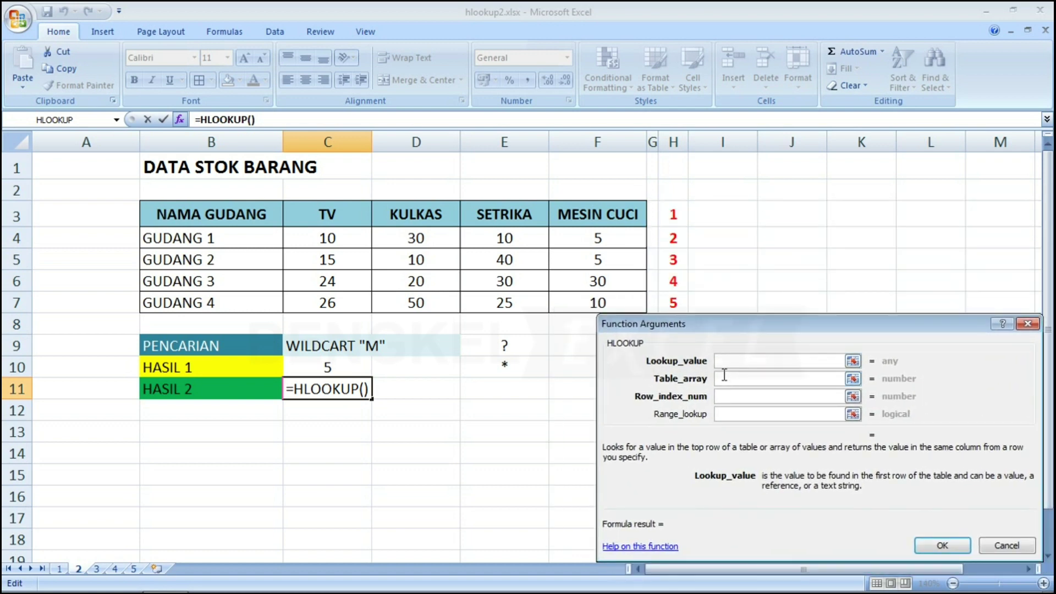
{"action": "type", "text": "??"}
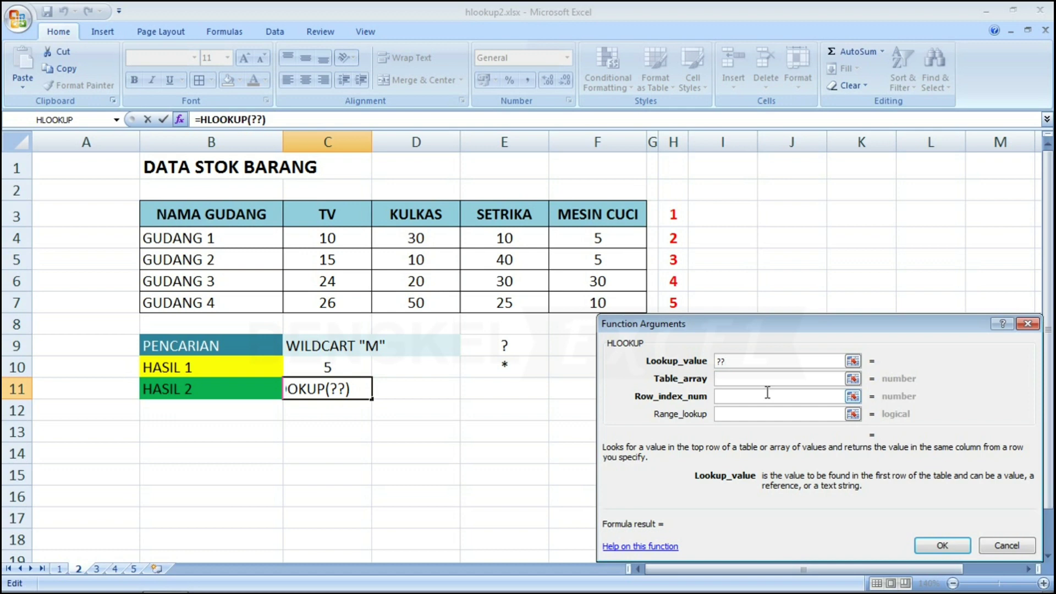
Set the table array of C11's HLOOKUP to the whole stock table as the absolute reference $B$3:$F$7
{"action": "left_click", "coordinate": [735, 378]}
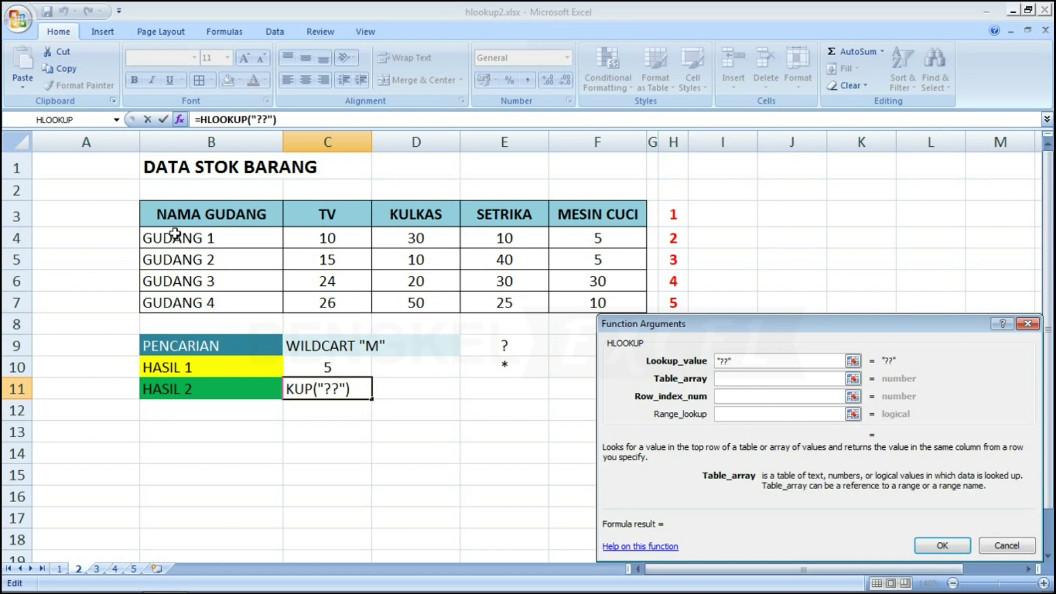
{"action": "left_click_drag", "start_coordinate": [153, 220], "coordinate": [594, 299]}
{"action": "key", "text": "F4"}
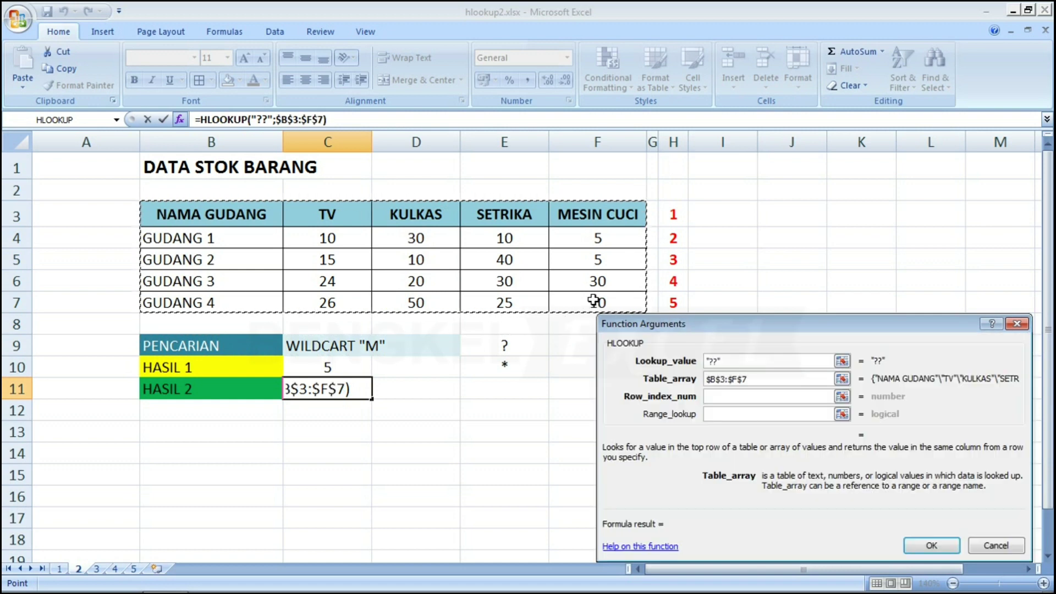
Set the row index number to 4 and the range lookup to FALSE, and apply the HLOOKUP to C11
{"action": "left_click", "coordinate": [726, 398]}
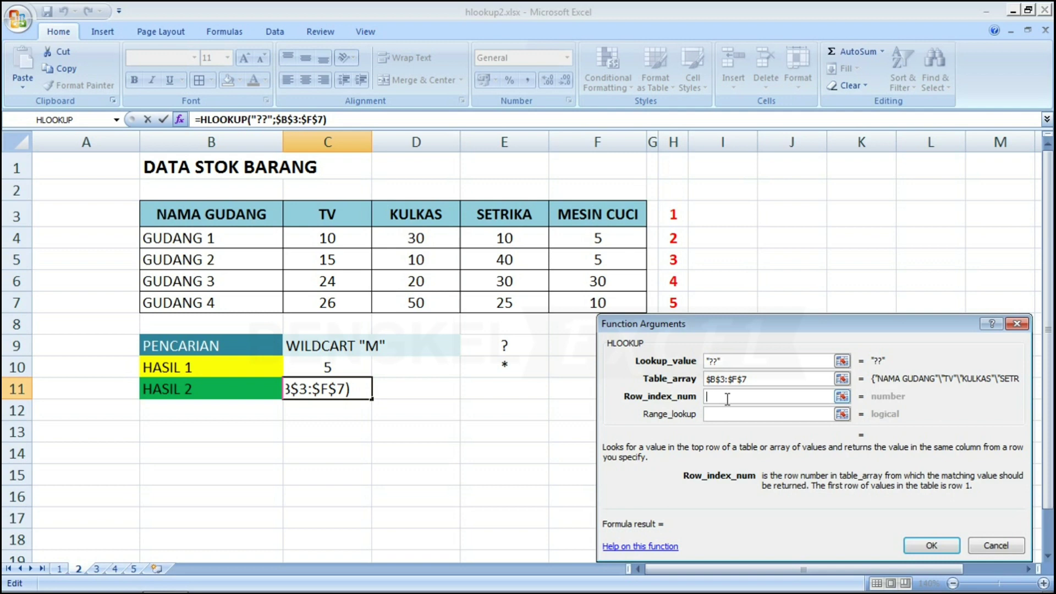
{"action": "type", "text": "4"}
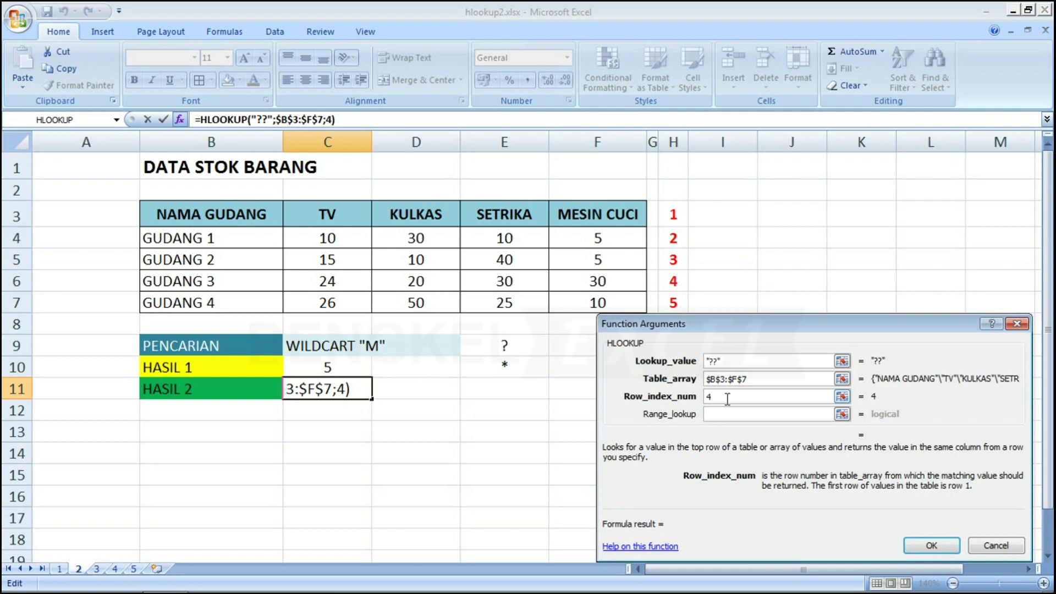
{"action": "left_click", "coordinate": [717, 414]}
{"action": "type", "text": "false"}
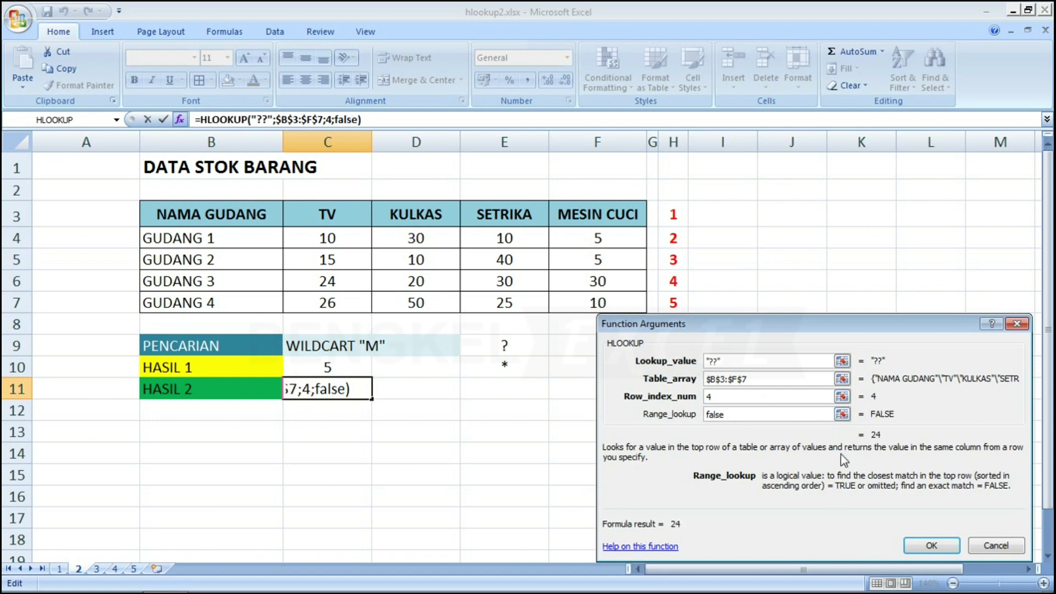
{"action": "left_click_drag", "start_coordinate": [785, 325], "coordinate": [802, 278]}
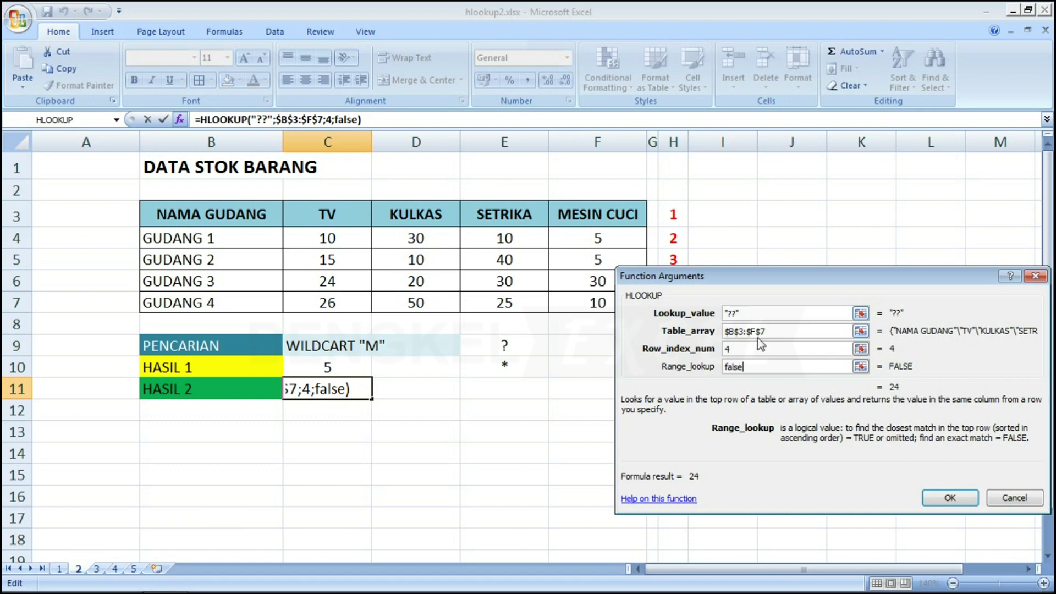
{"action": "left_click", "coordinate": [732, 350]}
{"action": "left_click", "coordinate": [732, 350]}
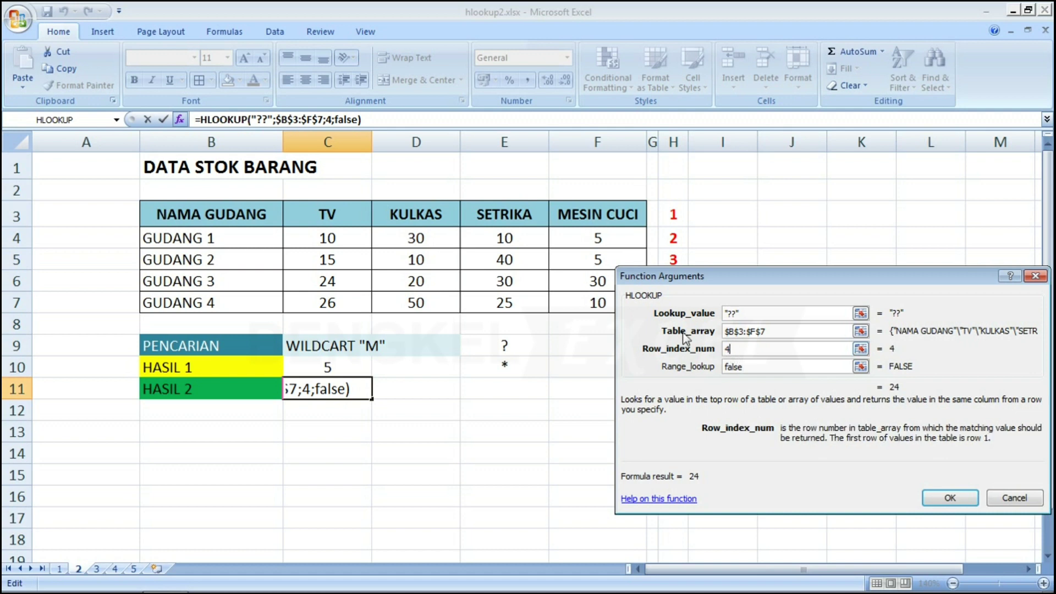
{"action": "left_click_drag", "start_coordinate": [681, 284], "coordinate": [678, 333]}
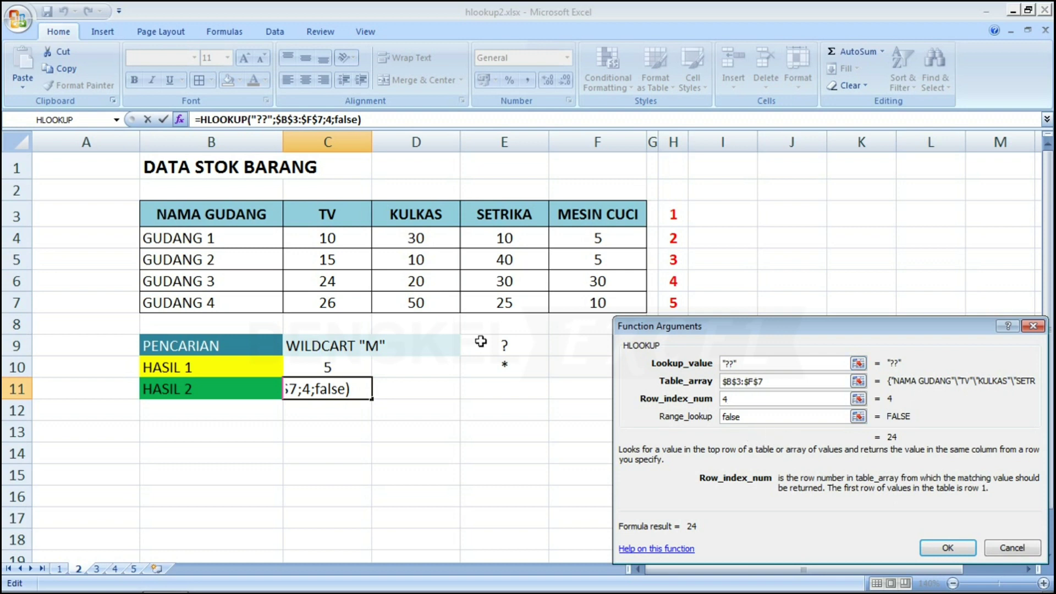
{"action": "left_click", "coordinate": [948, 548]}
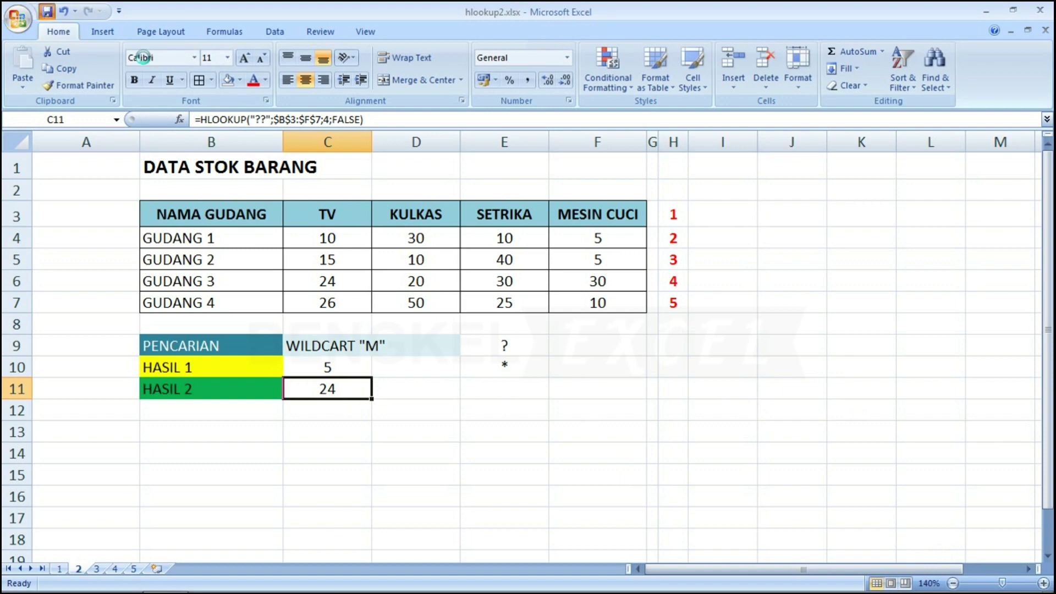
Change the lookup value of C11's HLOOKUP to six question marks, "??????", and apply it
{"action": "left_click", "coordinate": [507, 348]}
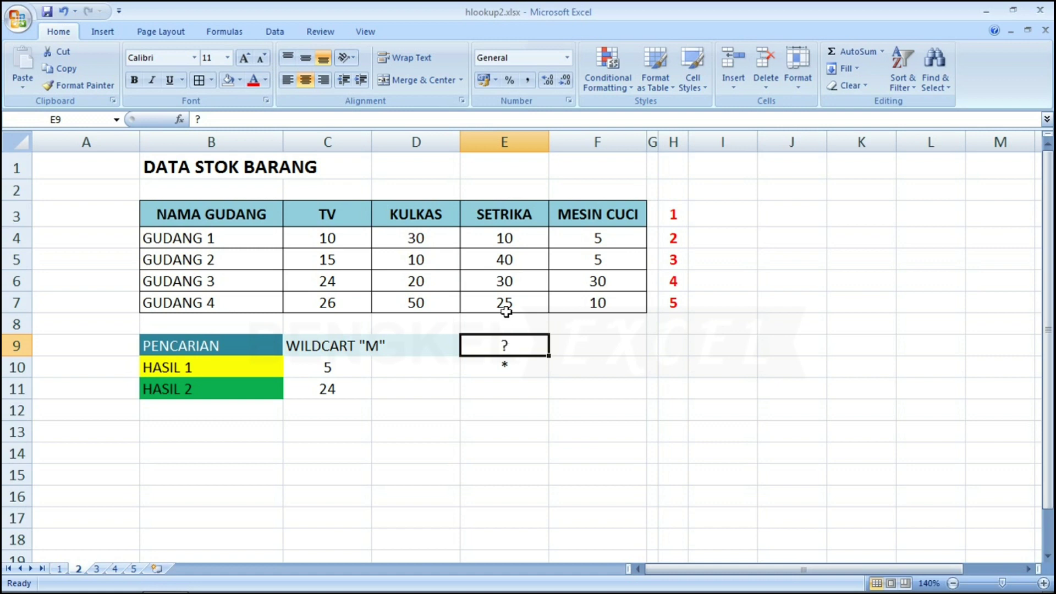
{"action": "left_click", "coordinate": [338, 387]}
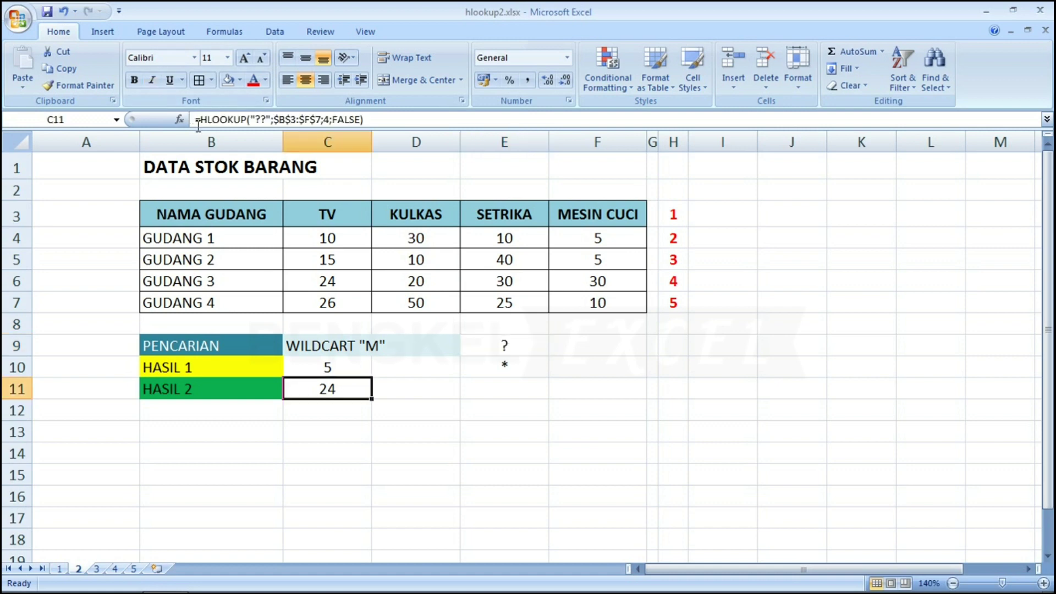
{"action": "left_click", "coordinate": [179, 119]}
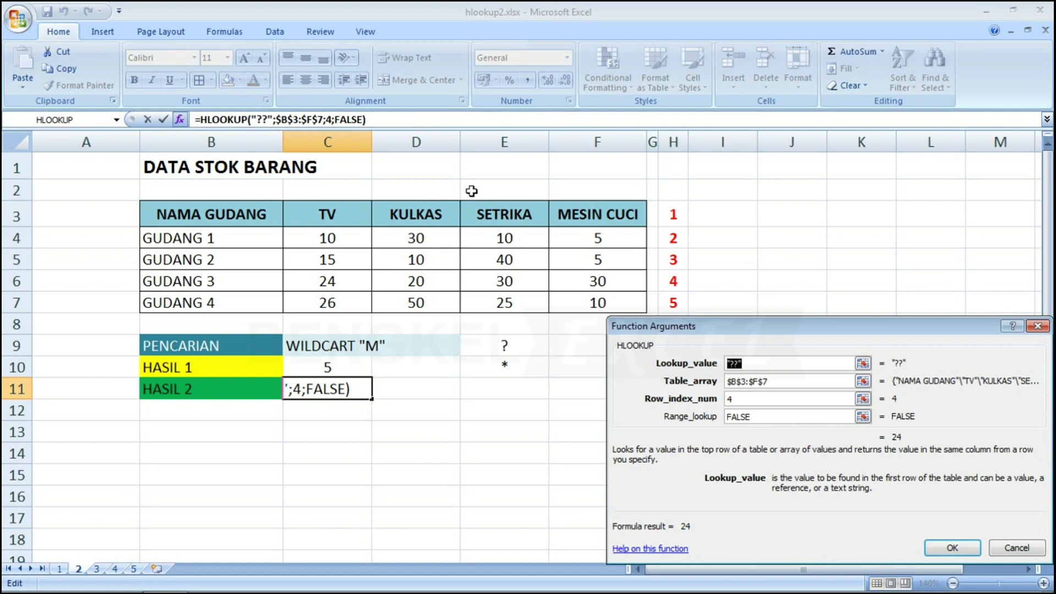
{"action": "left_click", "coordinate": [741, 363]}
{"action": "type", "text": "????"}
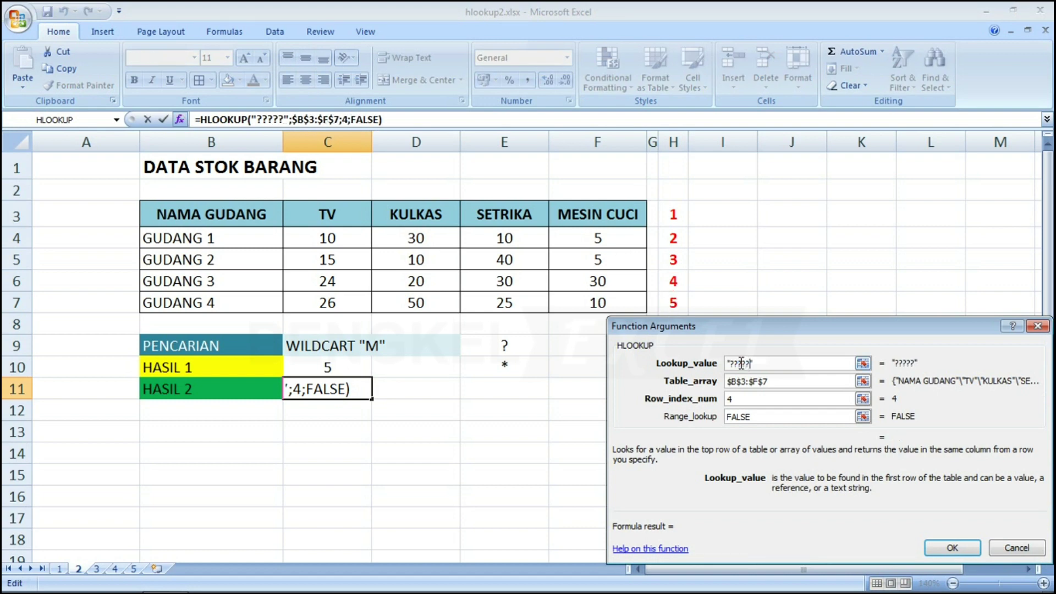
{"action": "key", "text": "Return"}
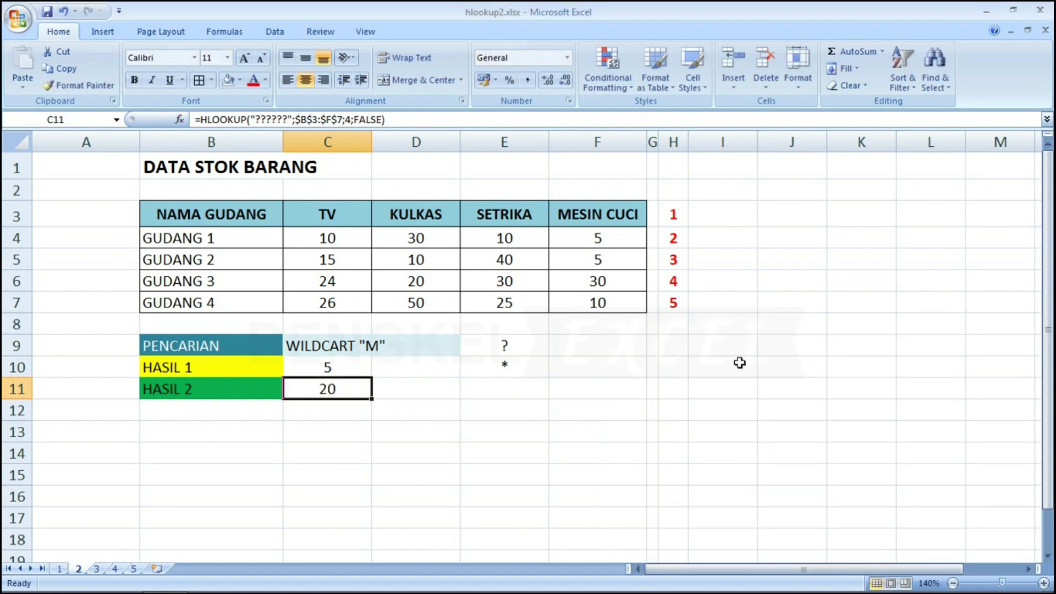
Save the workbook and switch to sheet 3 with the branch sales data
{"action": "left_click_drag", "start_coordinate": [315, 277], "coordinate": [495, 278]}
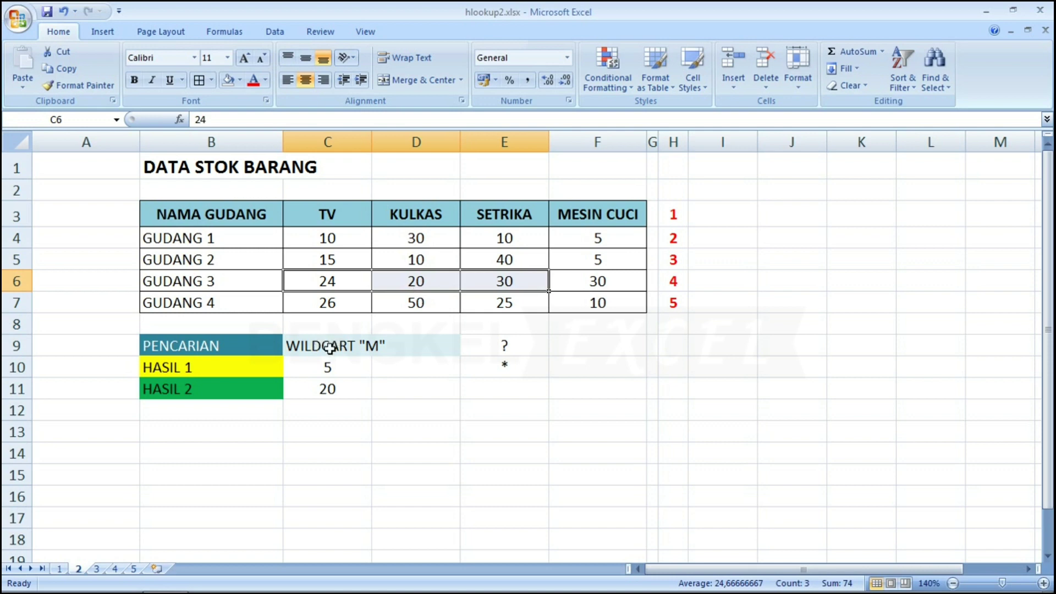
{"action": "left_click", "coordinate": [326, 390]}
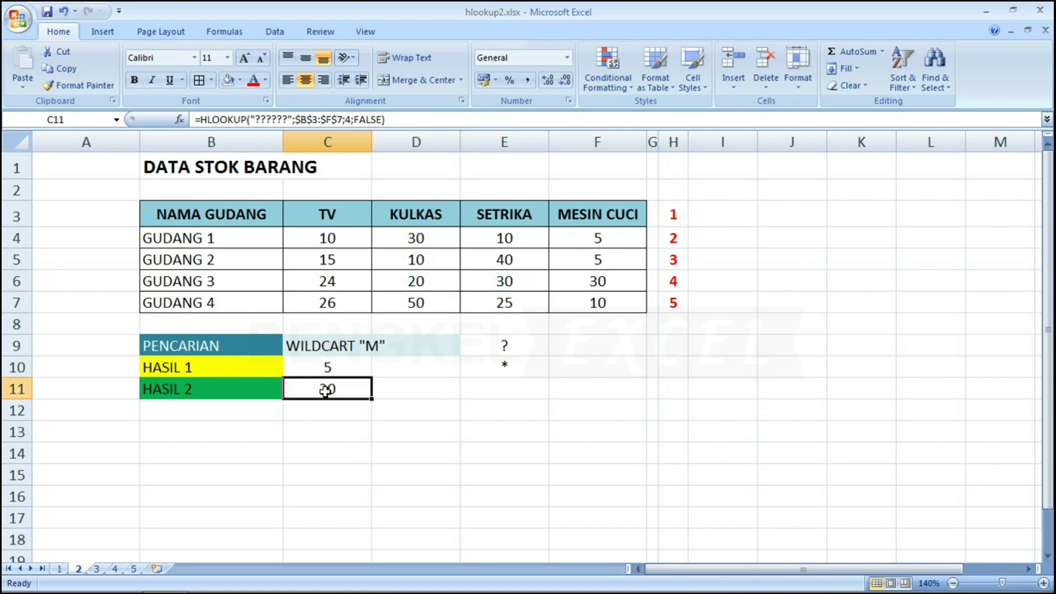
{"action": "left_click", "coordinate": [46, 11]}
{"action": "left_click", "coordinate": [97, 570]}
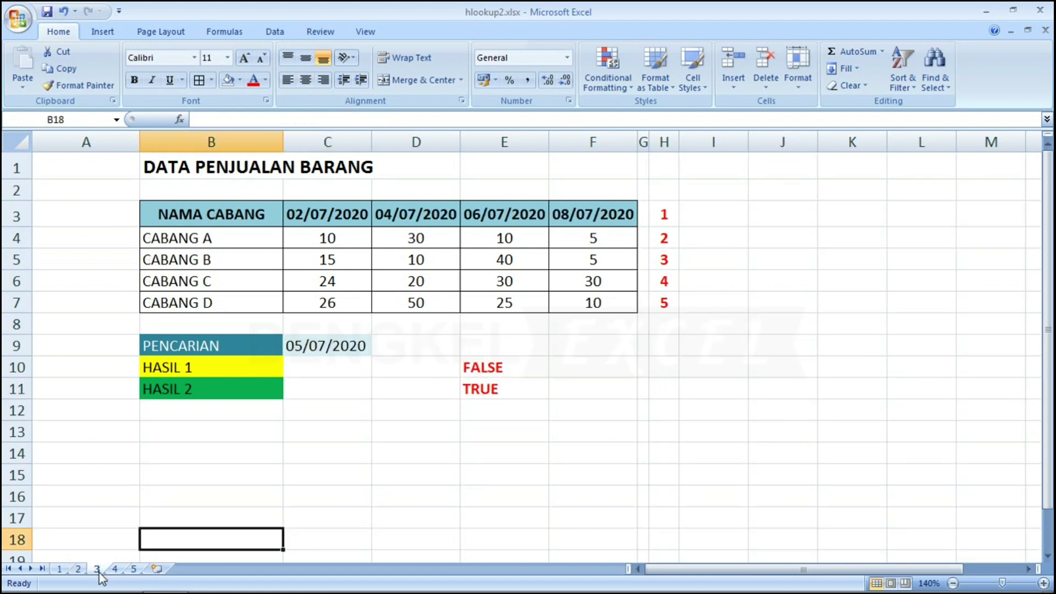
Insert an HLOOKUP function in C10 with the search date in C9 as the lookup value
{"action": "left_click", "coordinate": [386, 400]}
{"action": "left_click", "coordinate": [466, 370]}
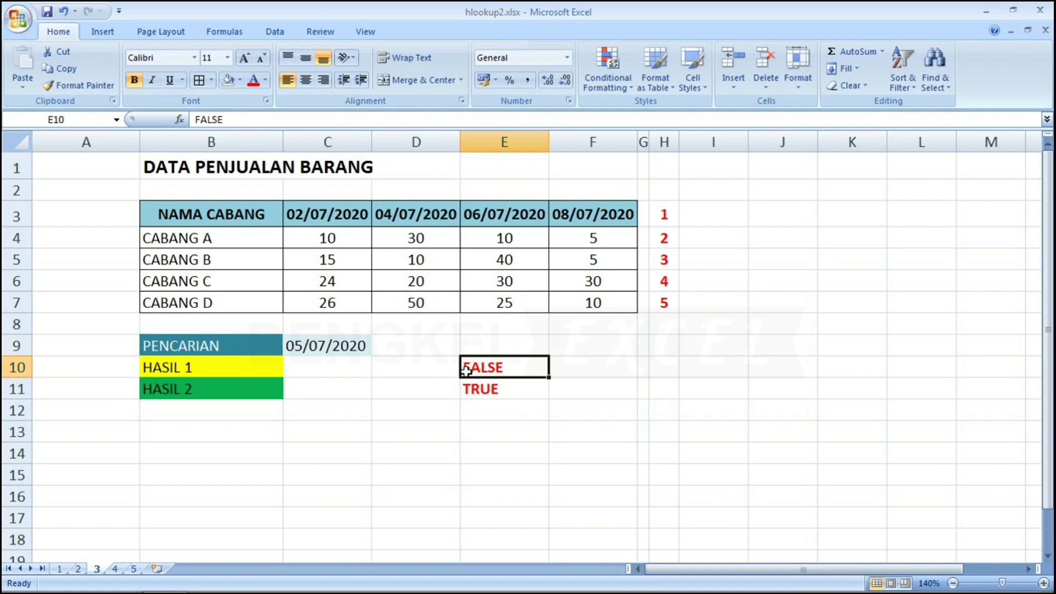
{"action": "left_click", "coordinate": [338, 370]}
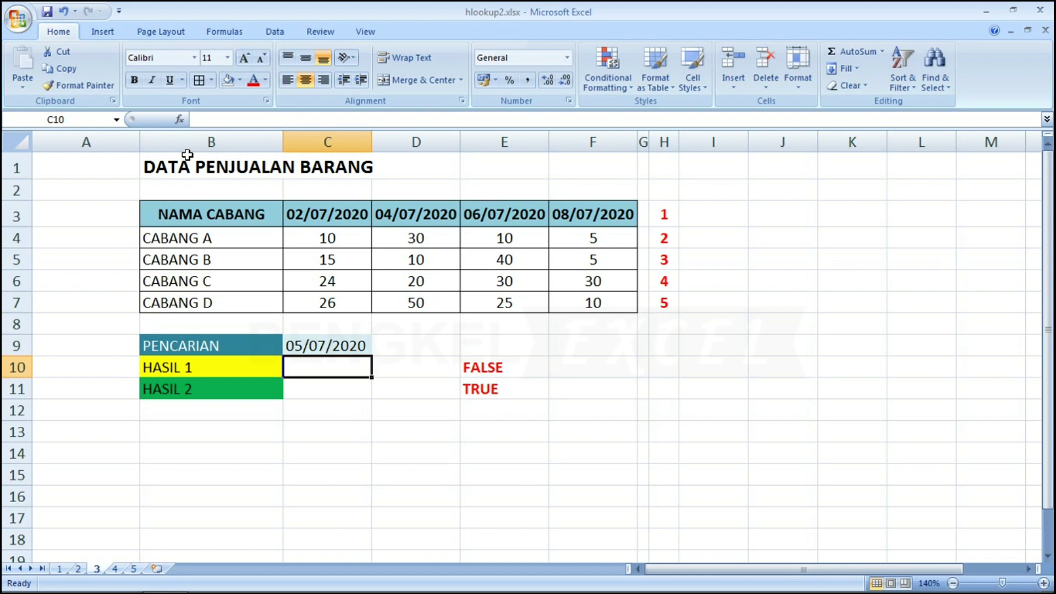
{"action": "left_click", "coordinate": [180, 120]}
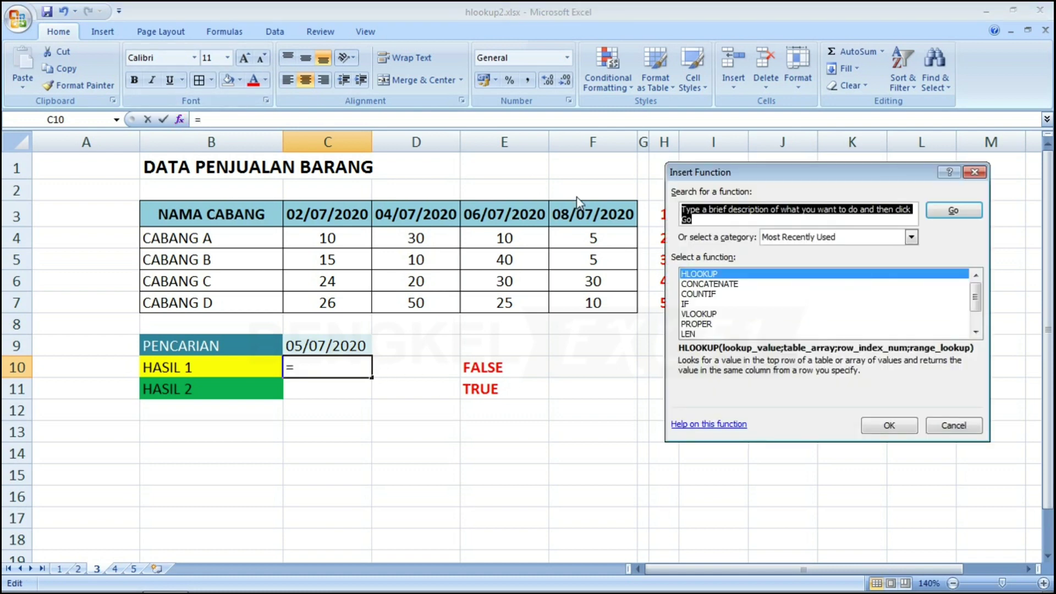
{"action": "left_click", "coordinate": [879, 427]}
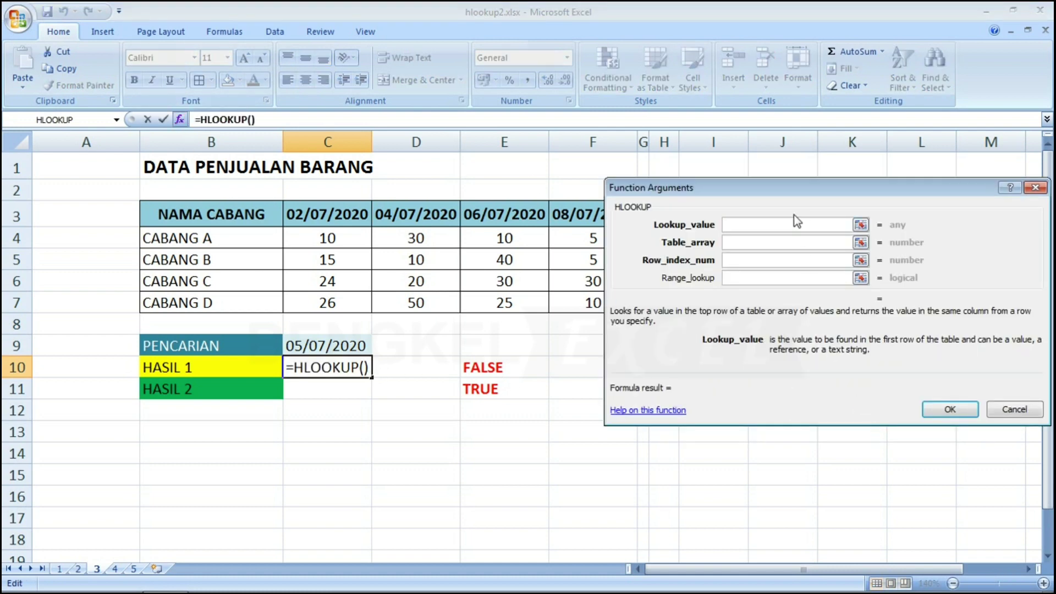
{"action": "left_click", "coordinate": [325, 347]}
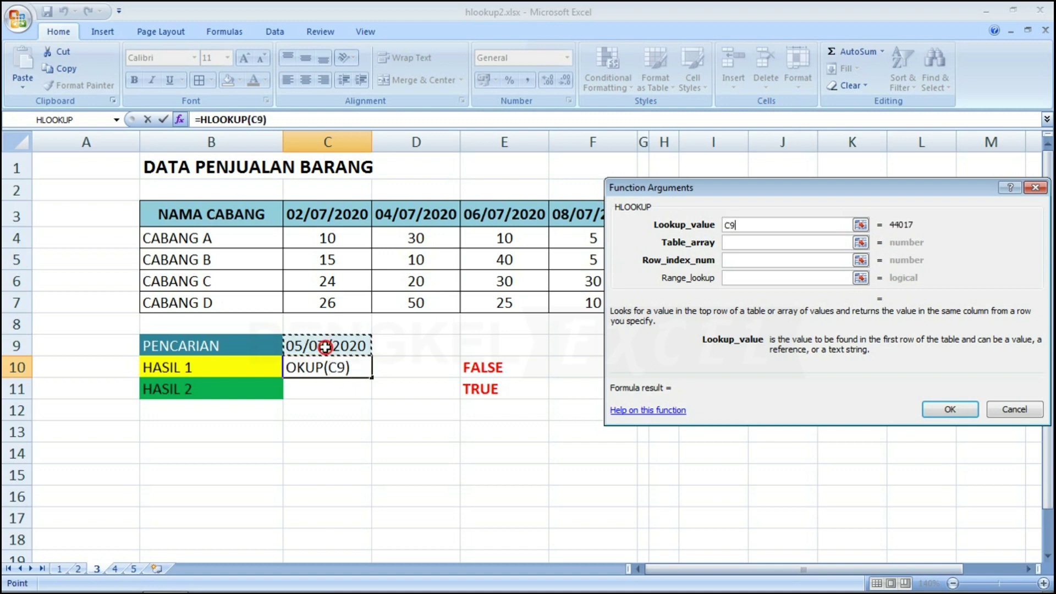
Set the table array of C10's HLOOKUP to the whole sales table as the absolute reference $B$3:$F$7
{"action": "left_click", "coordinate": [740, 241]}
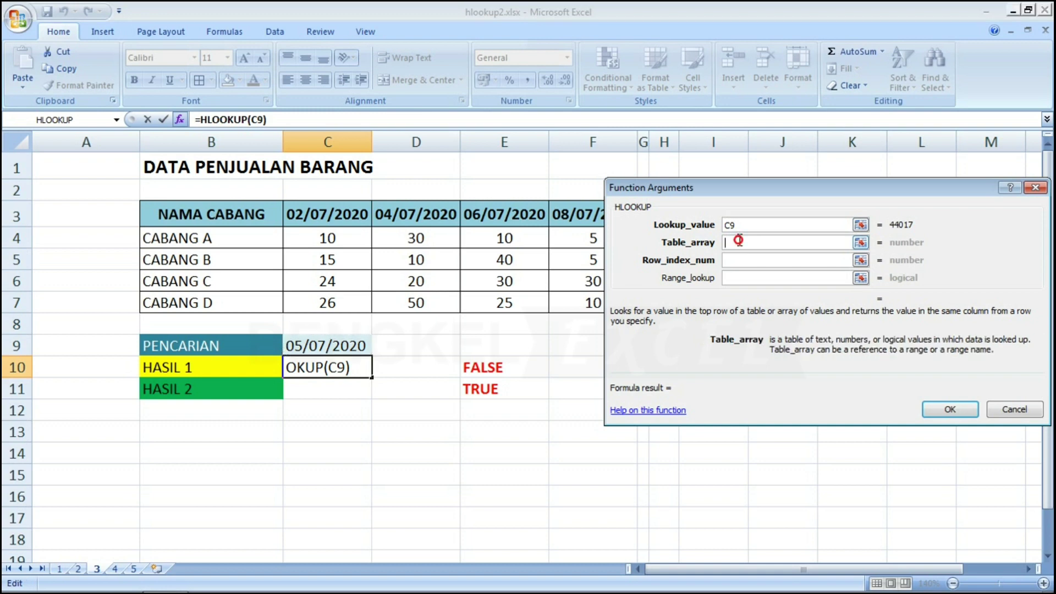
{"action": "left_click", "coordinate": [175, 218]}
{"action": "left_click_drag", "start_coordinate": [175, 218], "coordinate": [588, 302]}
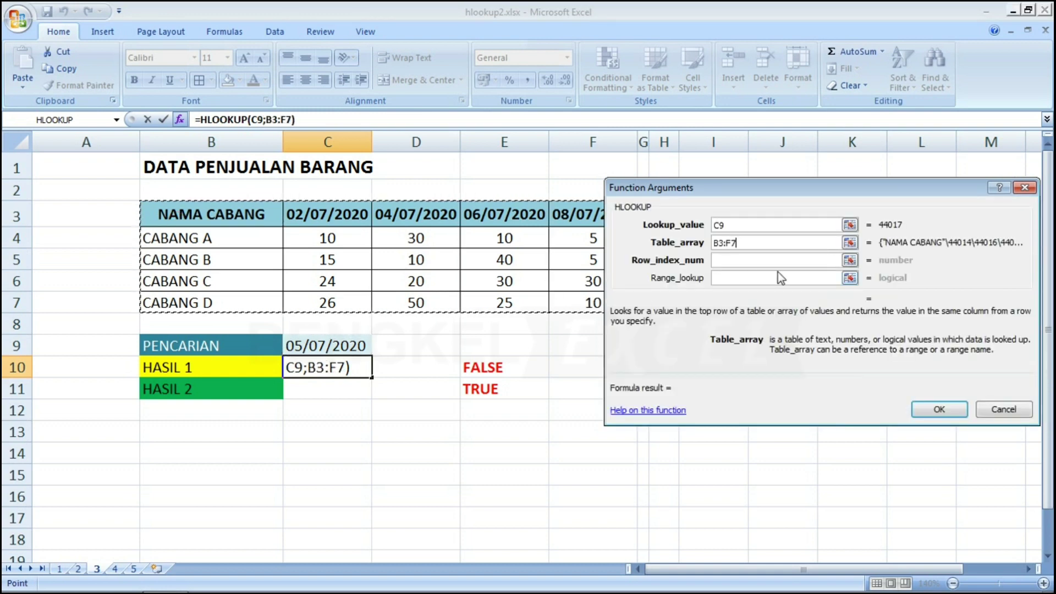
{"action": "key", "text": "F4"}
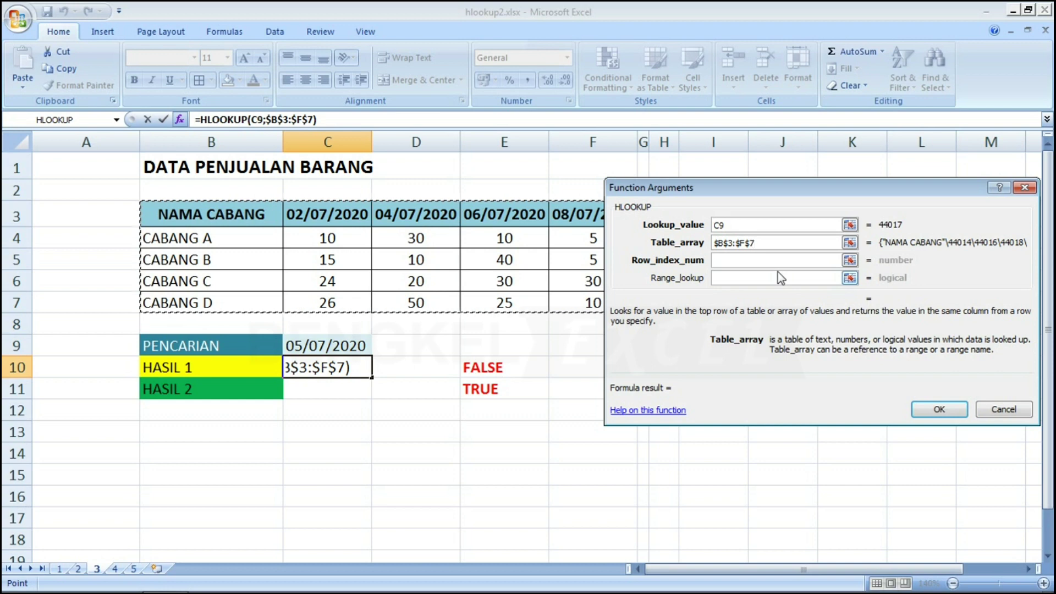
Set the row index number to 3 and the range lookup to FALSE, and apply the HLOOKUP to C10
{"action": "left_click", "coordinate": [733, 260]}
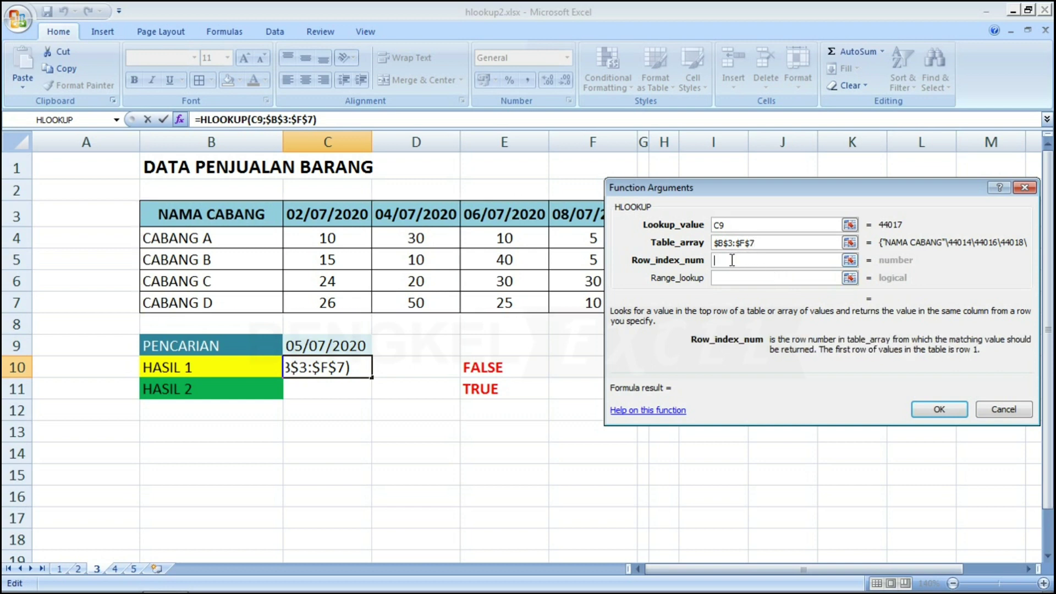
{"action": "type", "text": "3"}
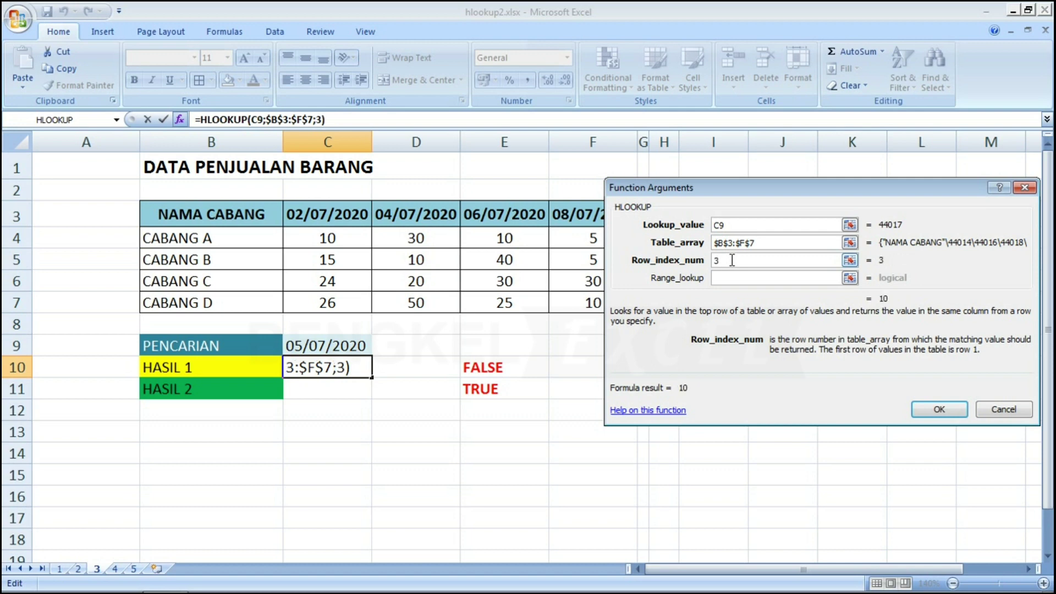
{"action": "left_click", "coordinate": [720, 278]}
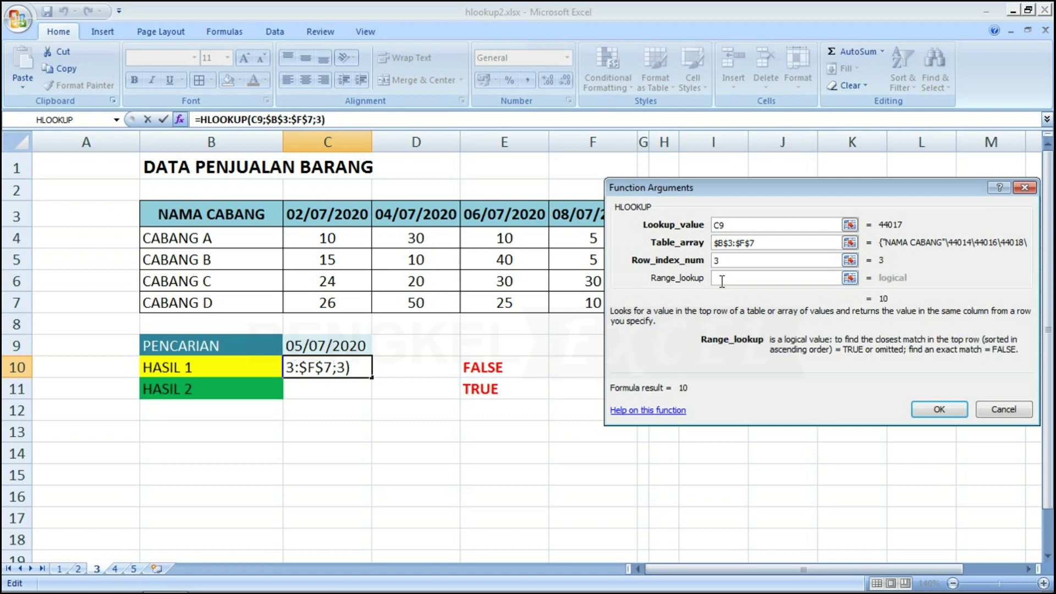
{"action": "type", "text": "false"}
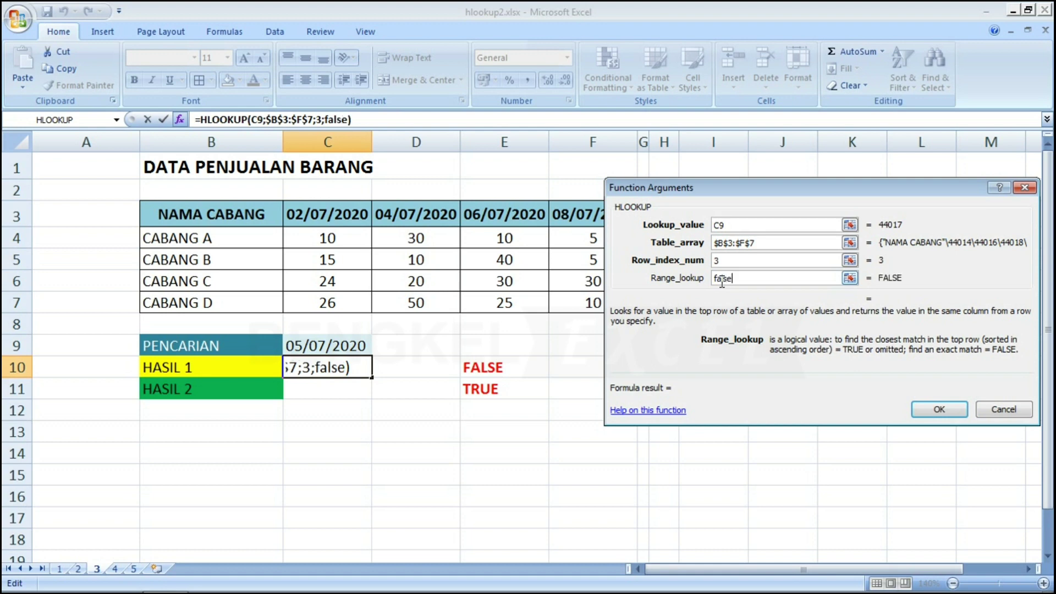
{"action": "key", "text": "Return"}
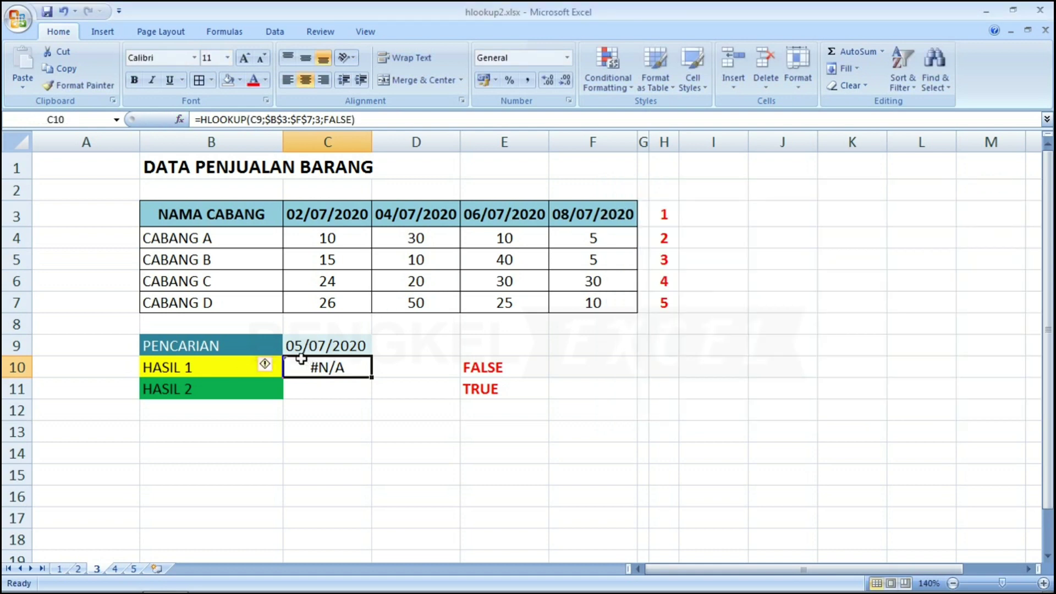
Insert an HLOOKUP function in C11 with the search date in C9 as the lookup value
{"action": "mouse_move", "coordinate": [264, 366]}
{"action": "left_click", "coordinate": [308, 392]}
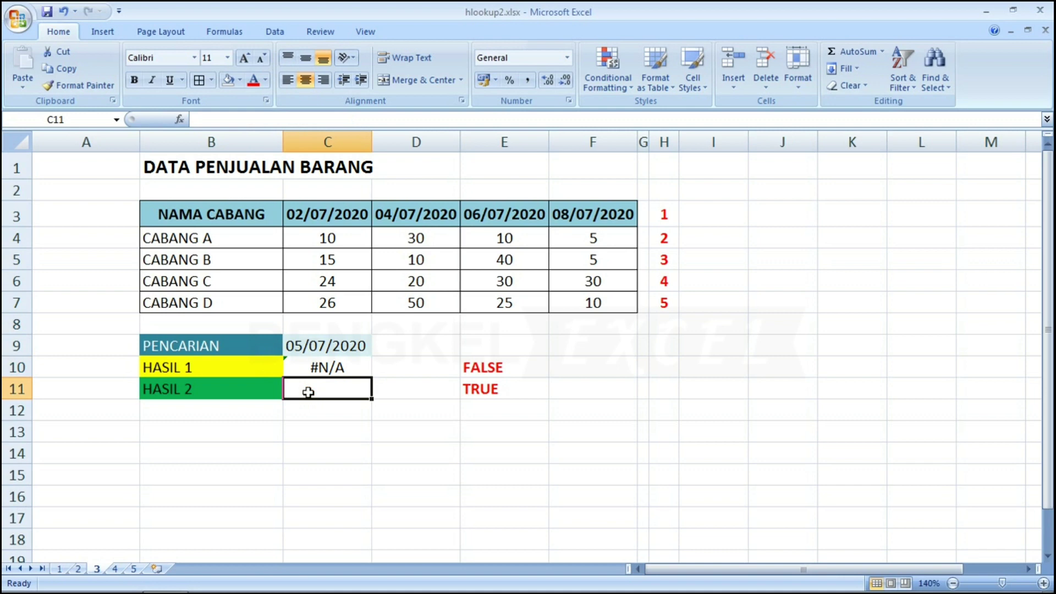
{"action": "left_click", "coordinate": [186, 121]}
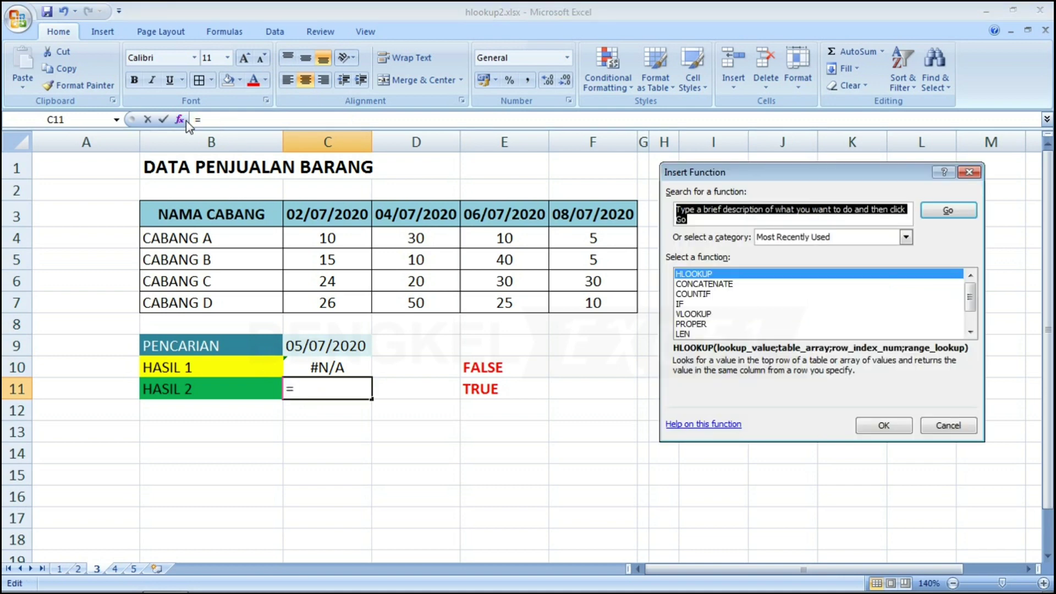
{"action": "left_click", "coordinate": [886, 425]}
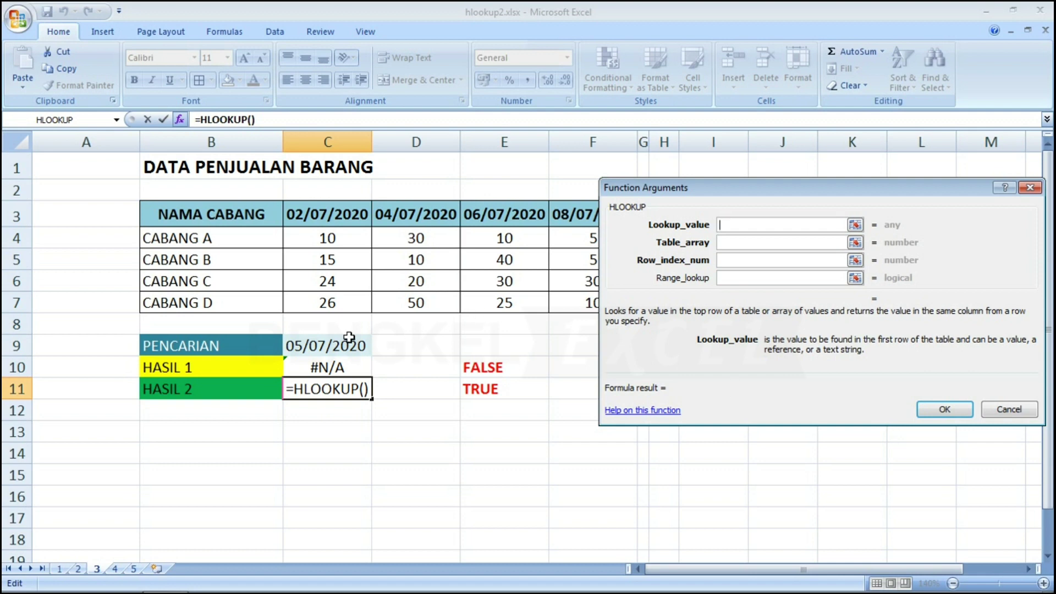
{"action": "left_click", "coordinate": [327, 345]}
Set the table array of C11's HLOOKUP to the whole sales table as the absolute reference $B$3:$F$7
{"action": "left_click", "coordinate": [727, 248]}
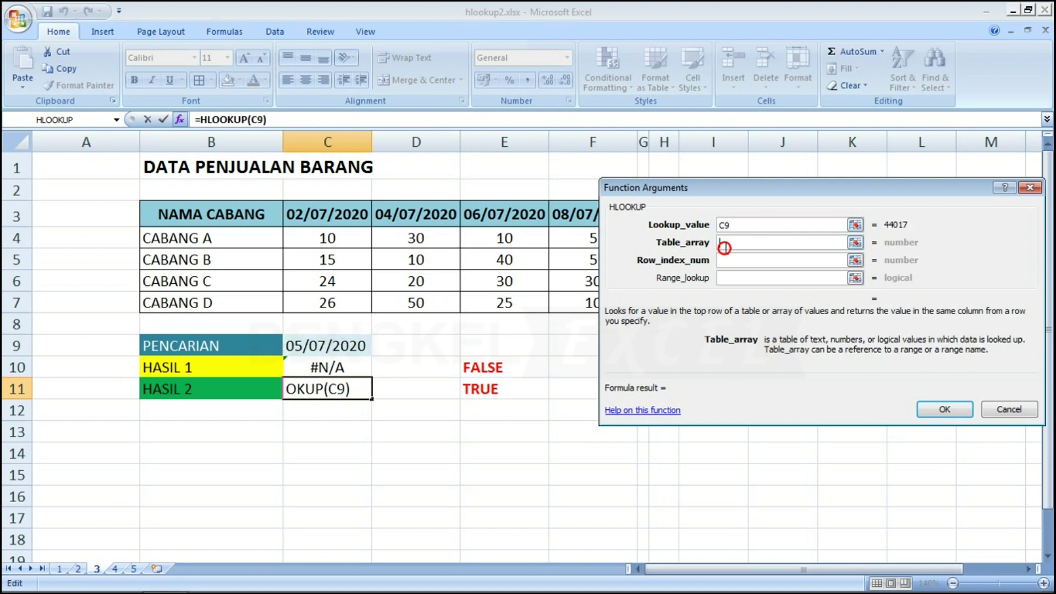
{"action": "left_click_drag", "start_coordinate": [206, 242], "coordinate": [616, 293]}
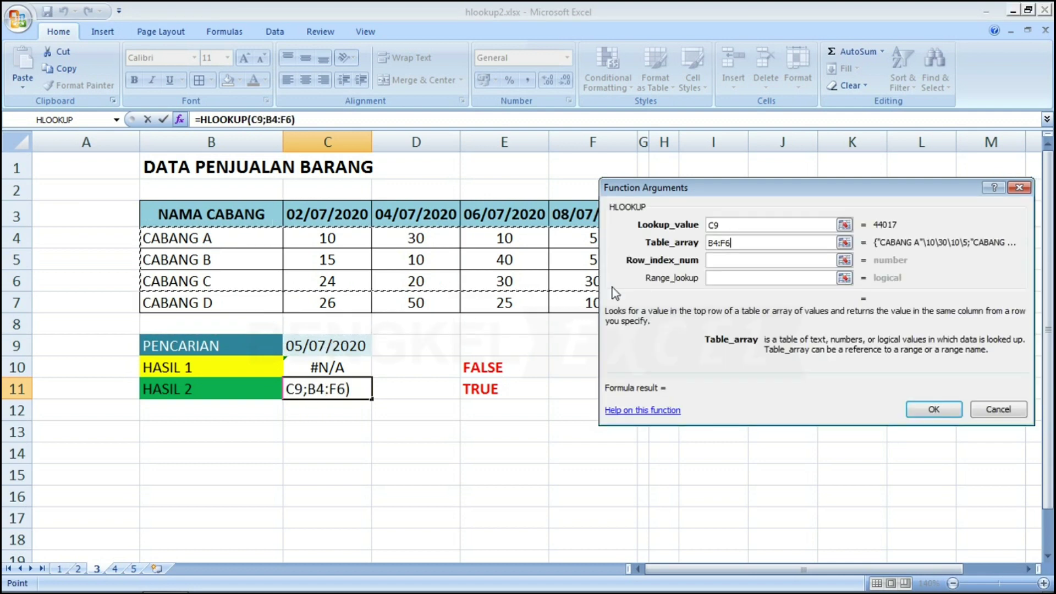
{"action": "left_click_drag", "start_coordinate": [212, 215], "coordinate": [565, 298]}
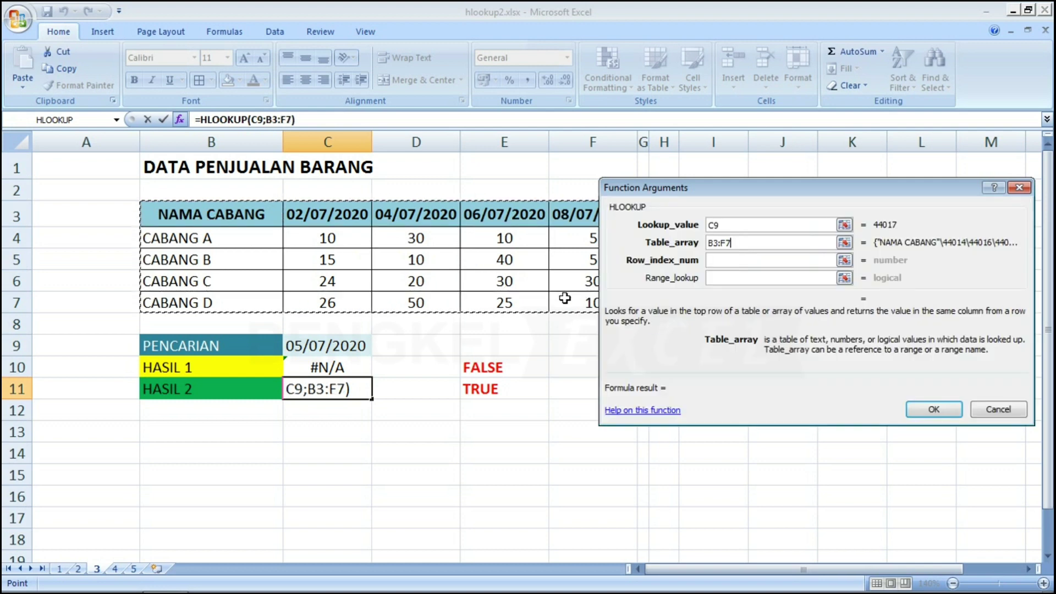
{"action": "key", "text": "F4"}
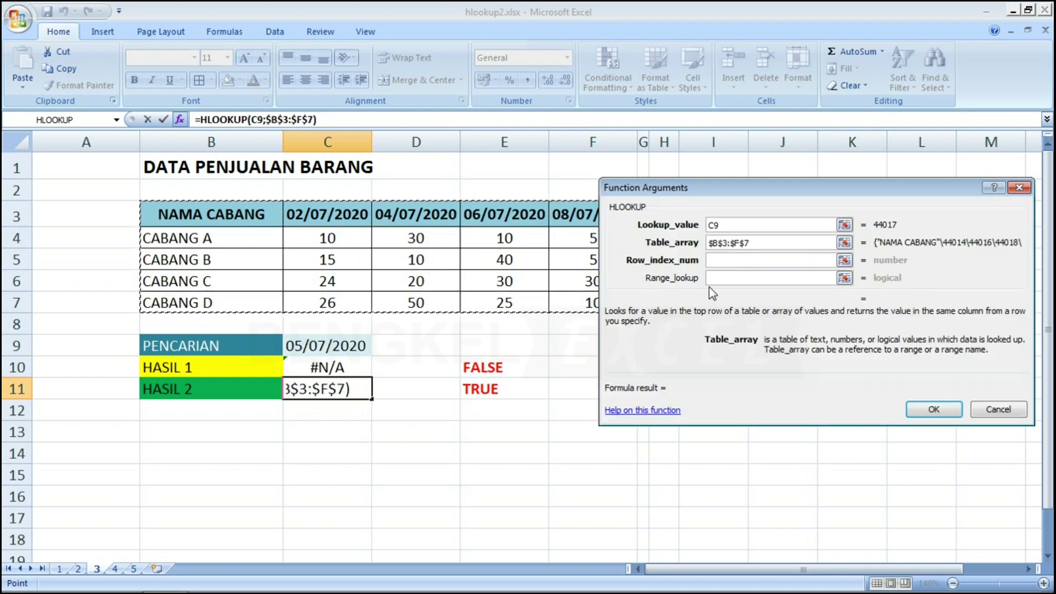
Set the row index number to 3 and the range lookup to TRUE, and apply the HLOOKUP to C11
{"action": "left_click", "coordinate": [714, 260]}
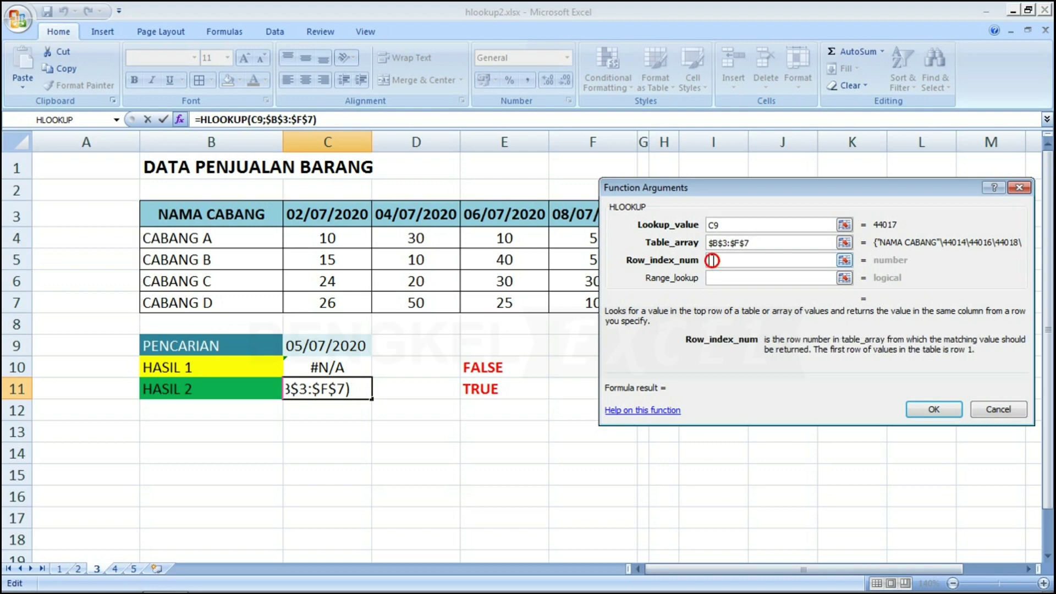
{"action": "type", "text": "3"}
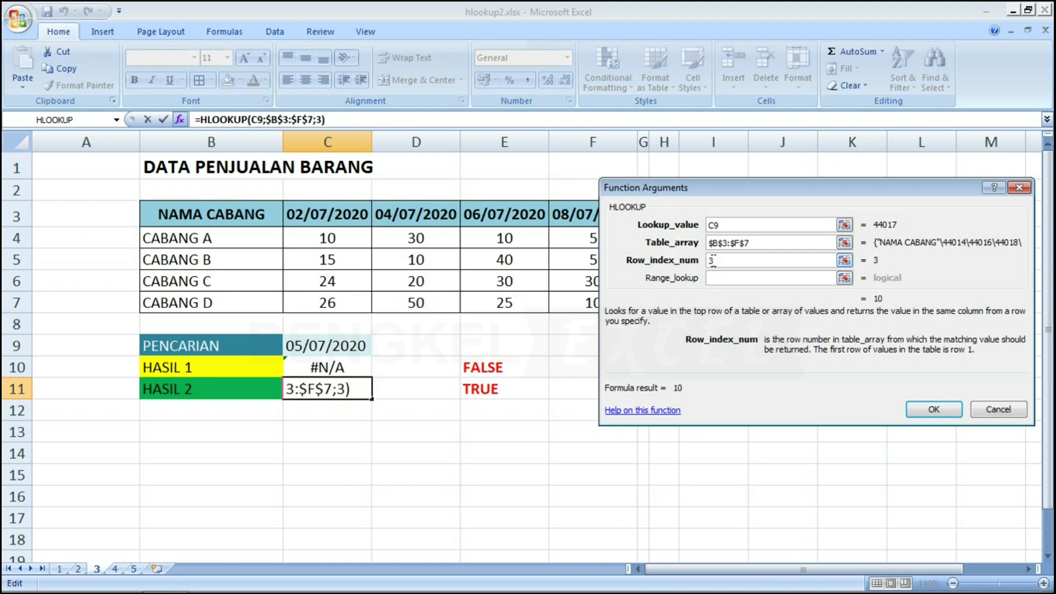
{"action": "left_click", "coordinate": [716, 277]}
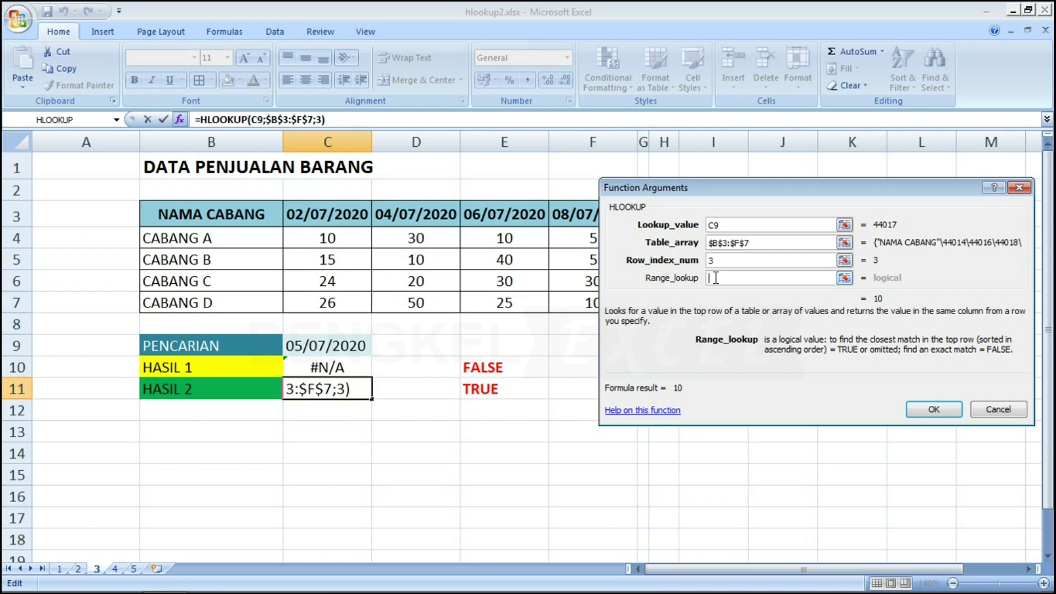
{"action": "type", "text": "true"}
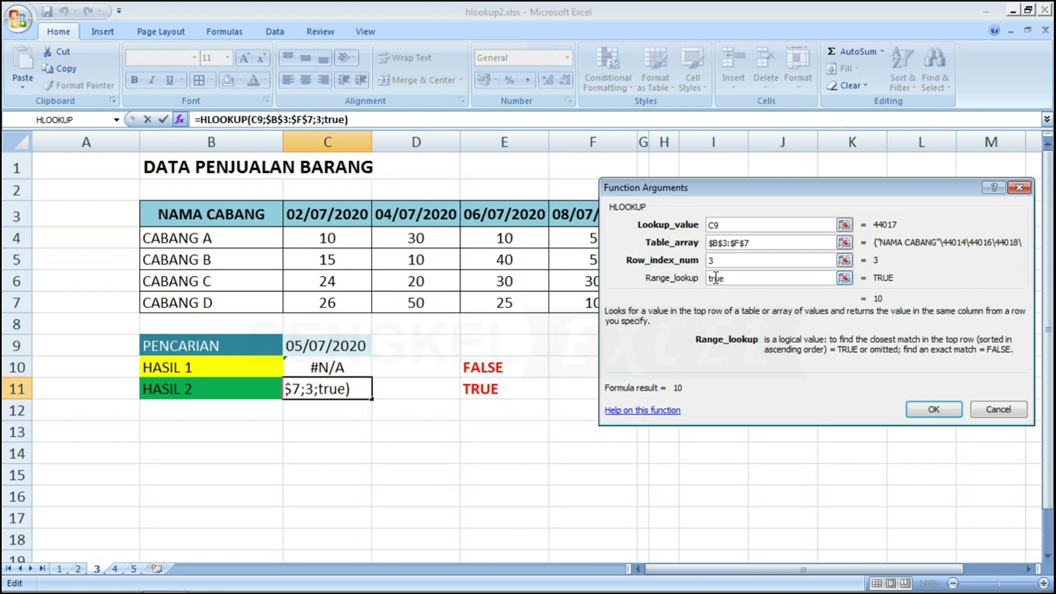
{"action": "key", "text": "Return"}
Examine the HLOOKUP arguments of C10 and C11 to compare their range lookup settings
{"action": "key", "text": "Up"}
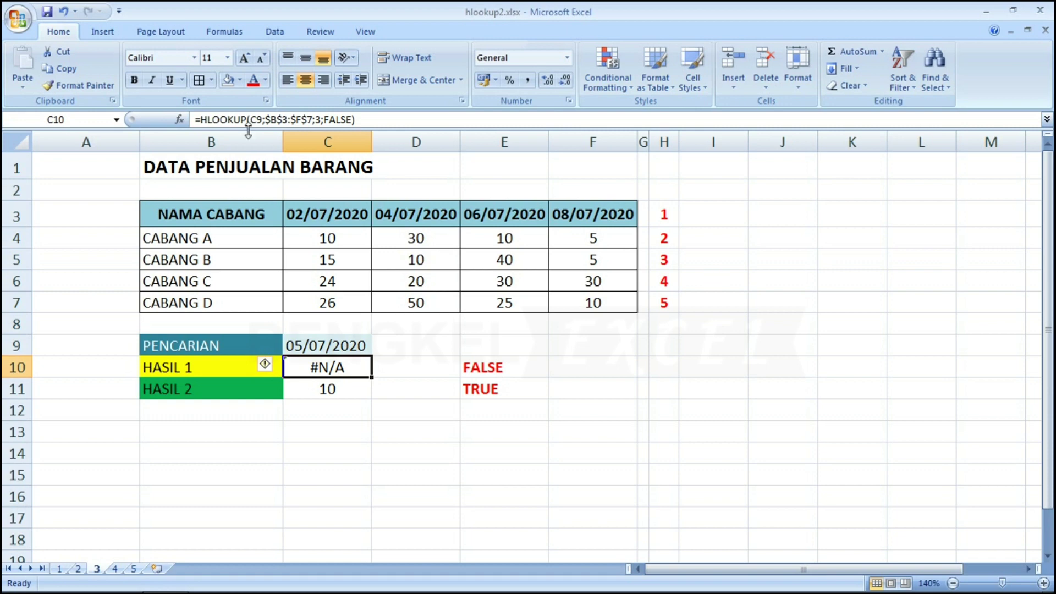
{"action": "left_click", "coordinate": [181, 119]}
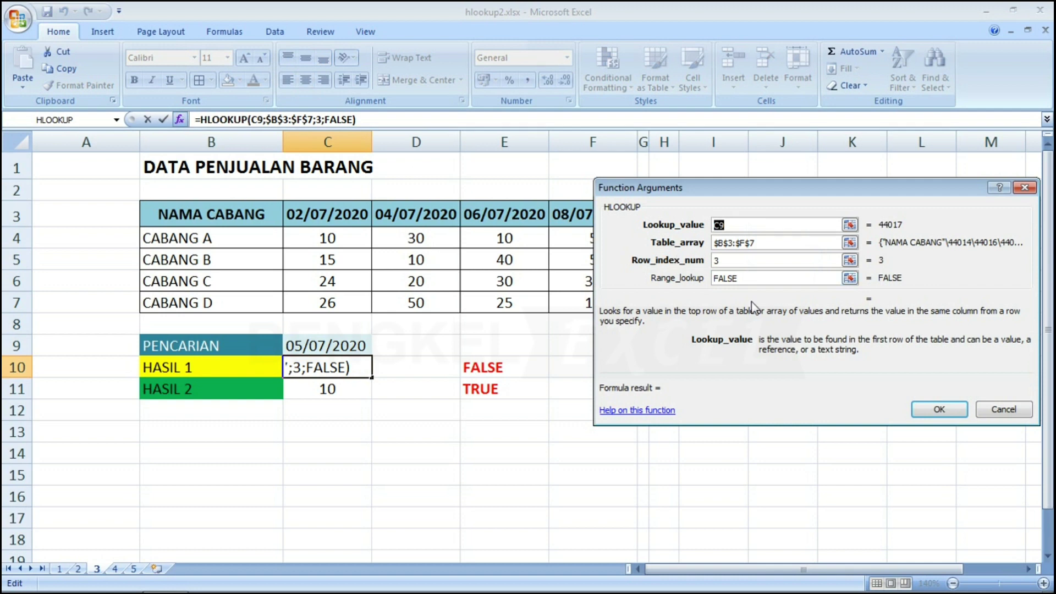
{"action": "left_click", "coordinate": [761, 278]}
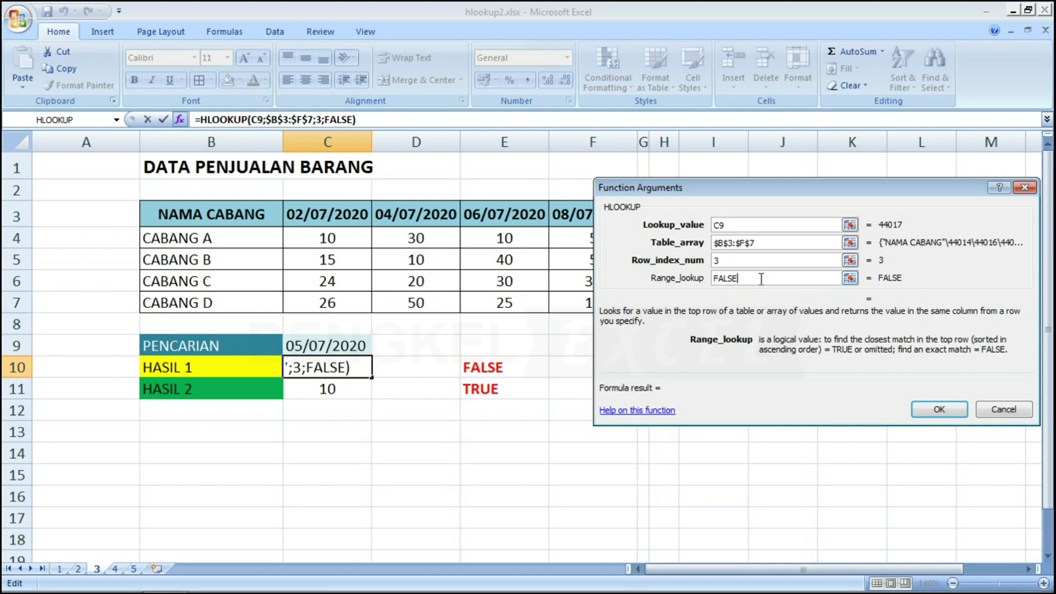
{"action": "left_click", "coordinate": [1003, 410]}
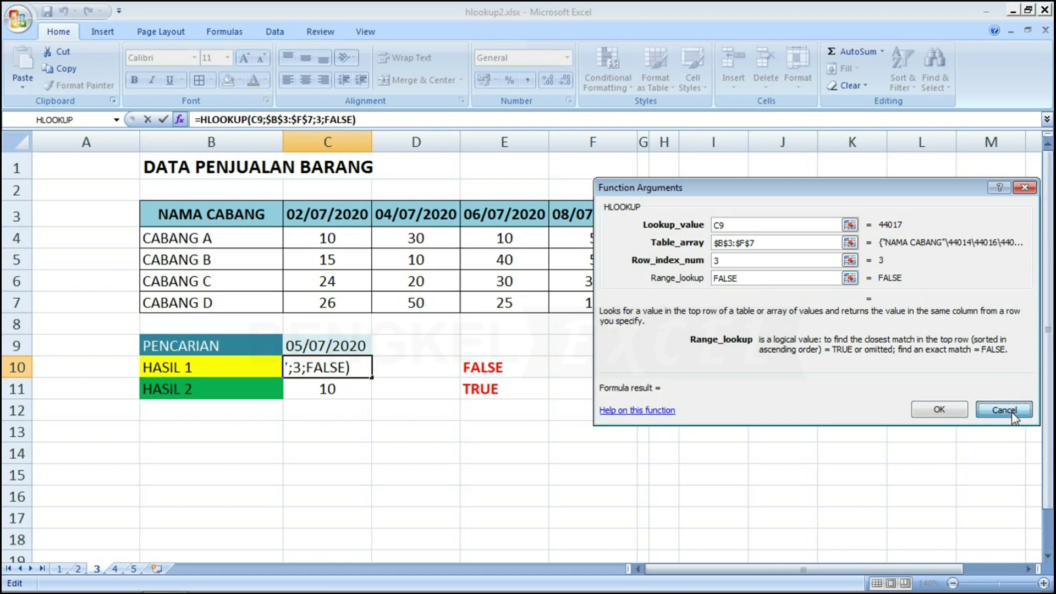
{"action": "left_click", "coordinate": [330, 384]}
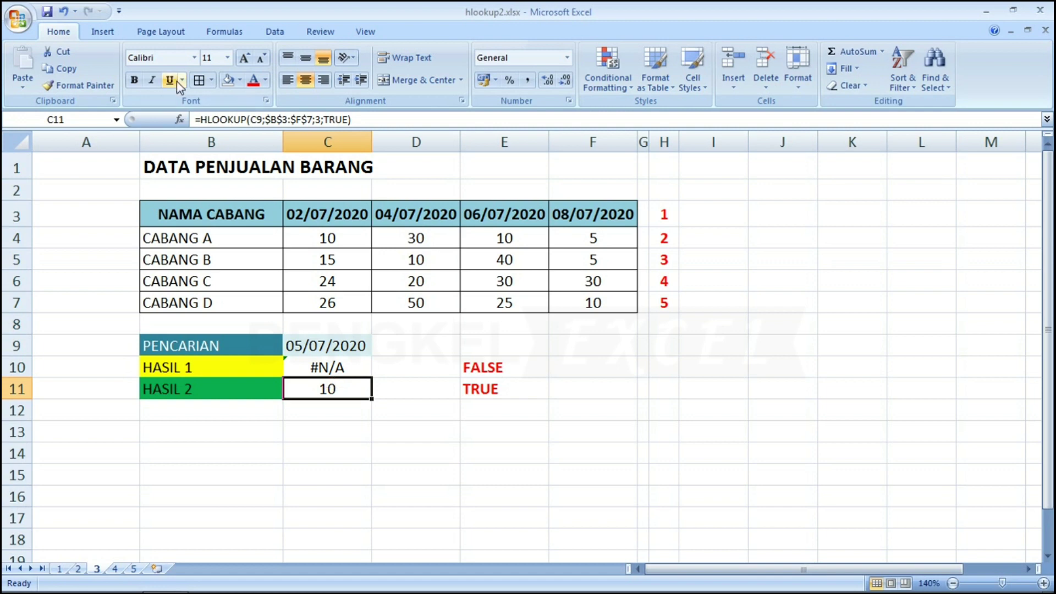
{"action": "left_click", "coordinate": [180, 120]}
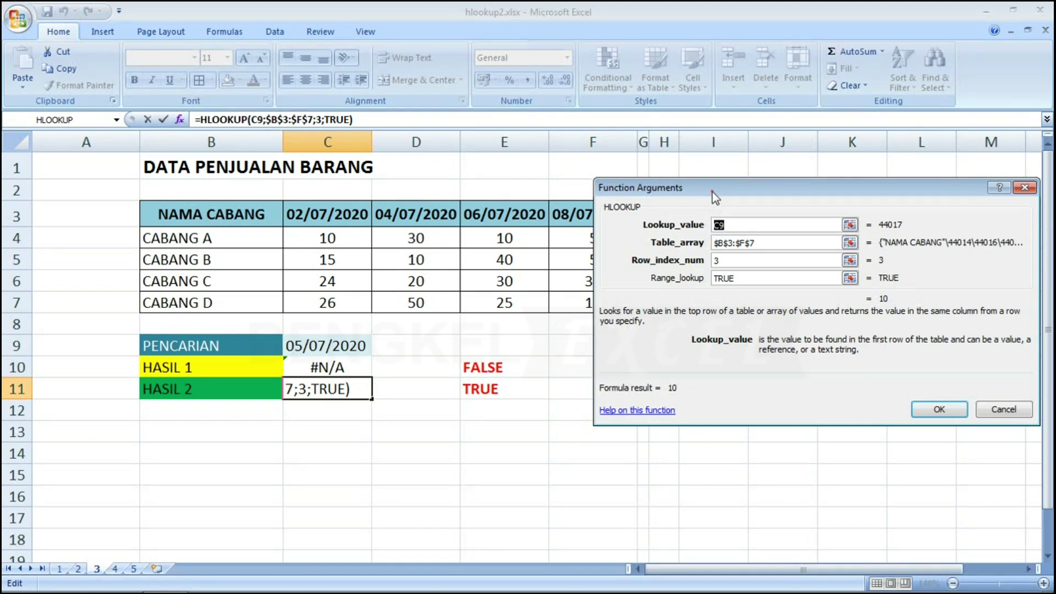
{"action": "left_click_drag", "start_coordinate": [711, 192], "coordinate": [715, 175]}
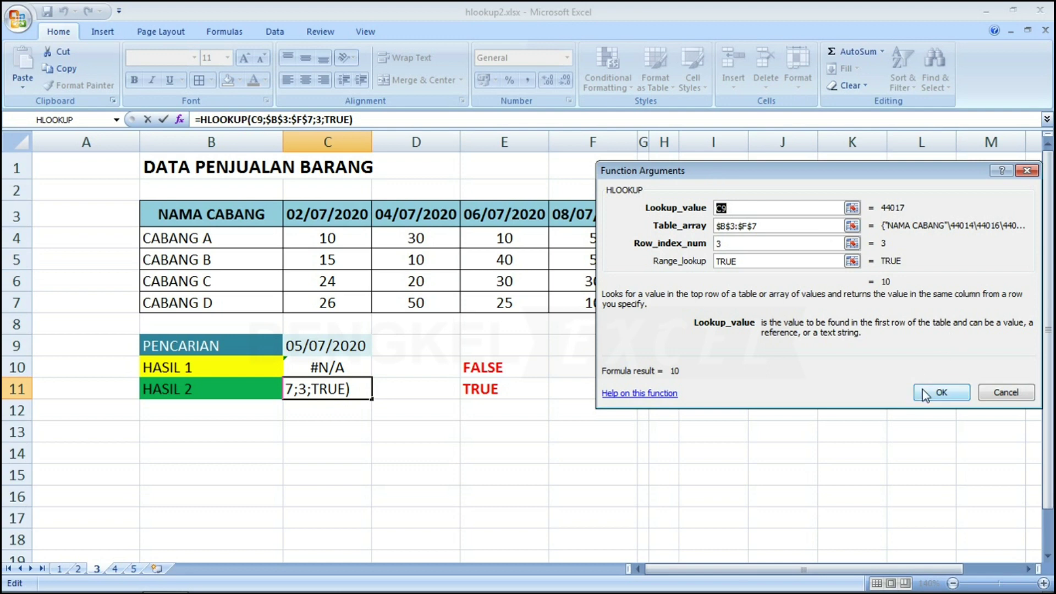
{"action": "left_click", "coordinate": [941, 391]}
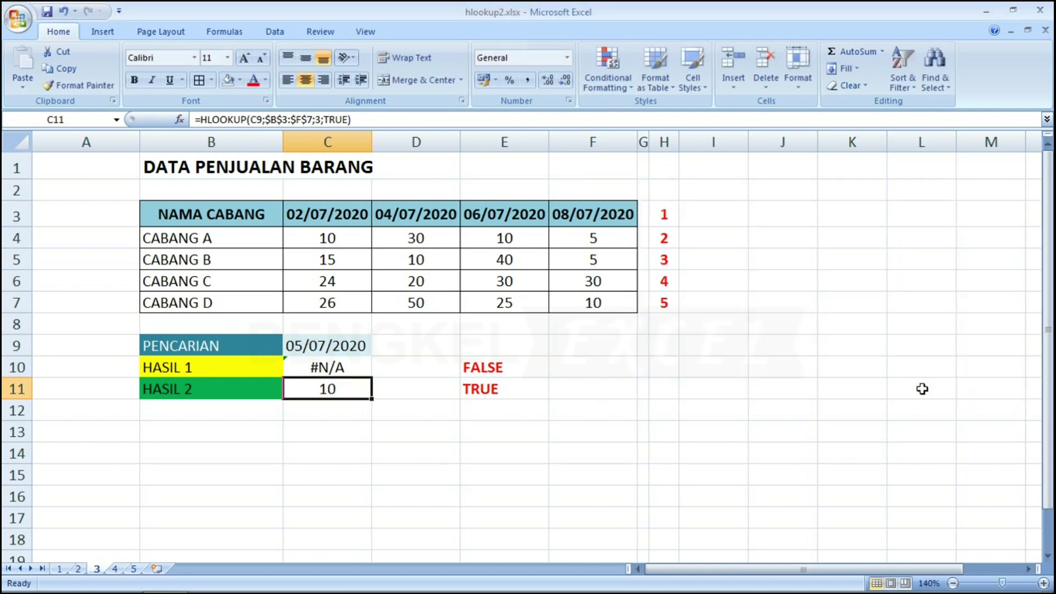
On sheet 4, insert an HLOOKUP function in C10 with the search item in C9 as the lookup value
{"action": "left_click", "coordinate": [115, 569]}
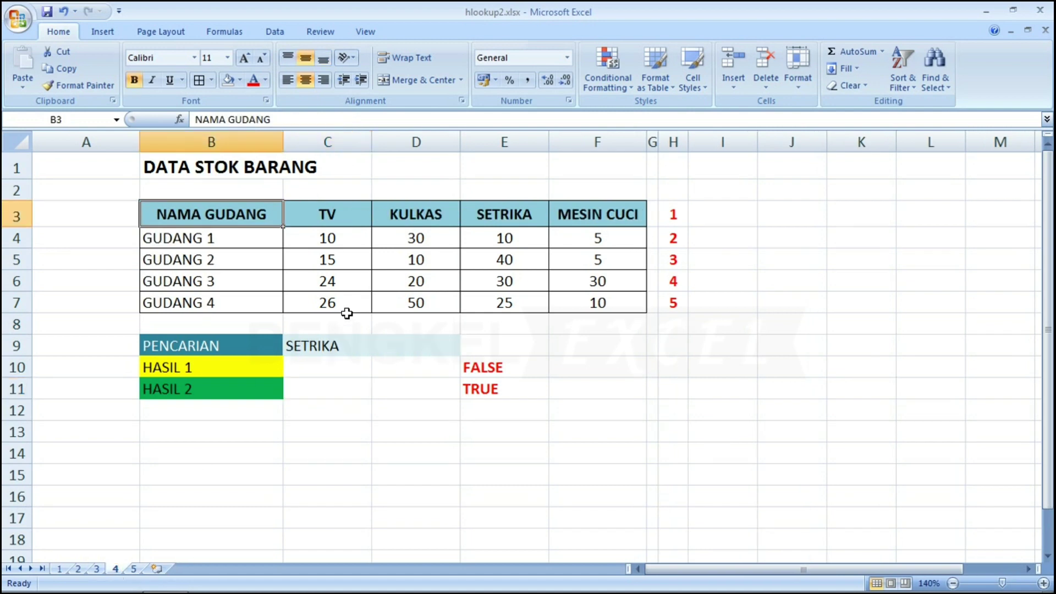
{"action": "left_click", "coordinate": [328, 344]}
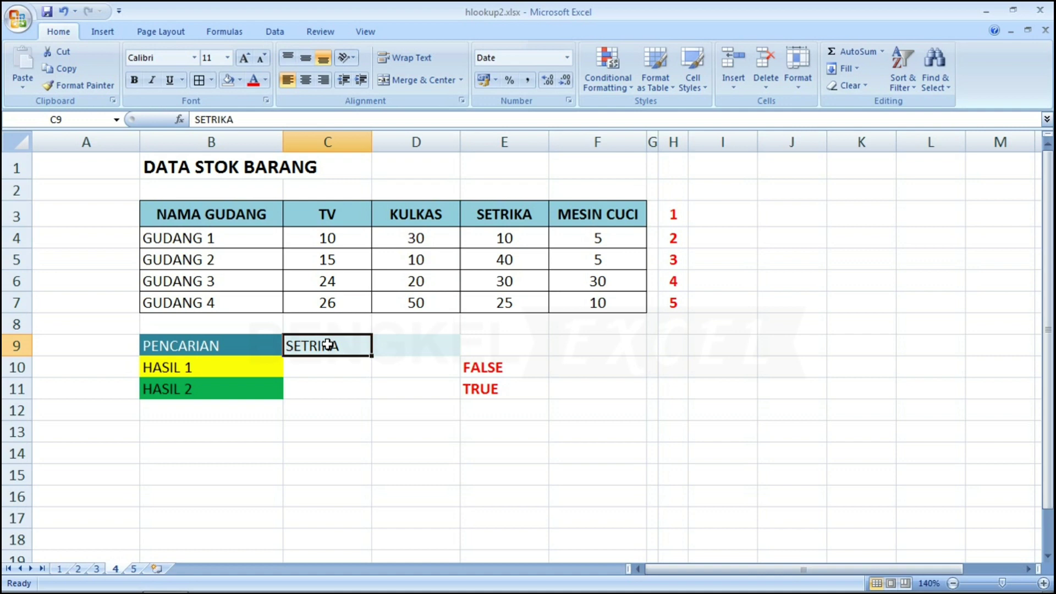
{"action": "left_click", "coordinate": [181, 120]}
{"action": "left_click", "coordinate": [318, 365]}
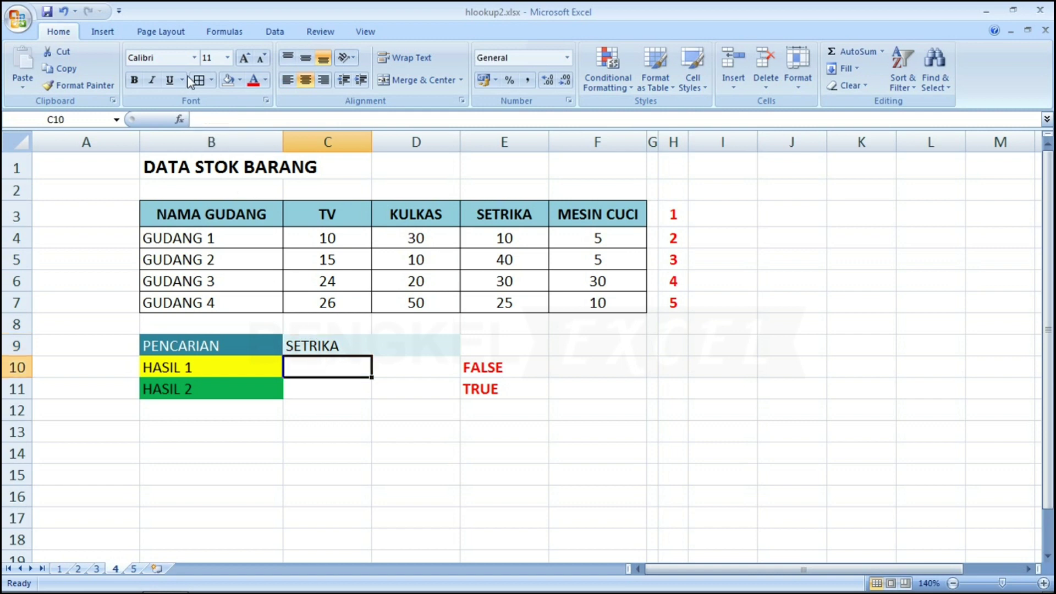
{"action": "left_click", "coordinate": [181, 119]}
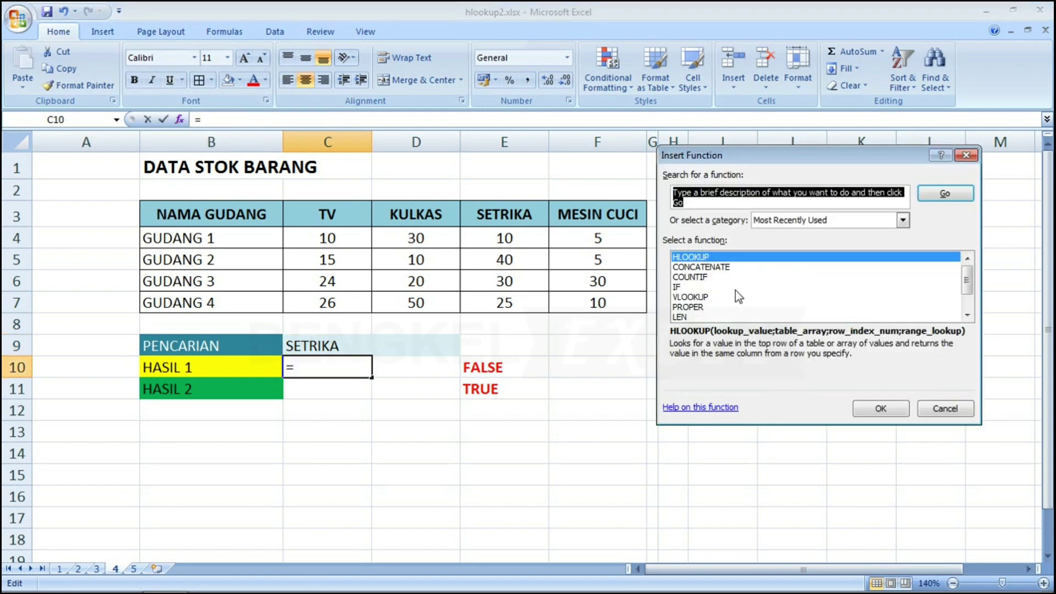
{"action": "left_click", "coordinate": [876, 408]}
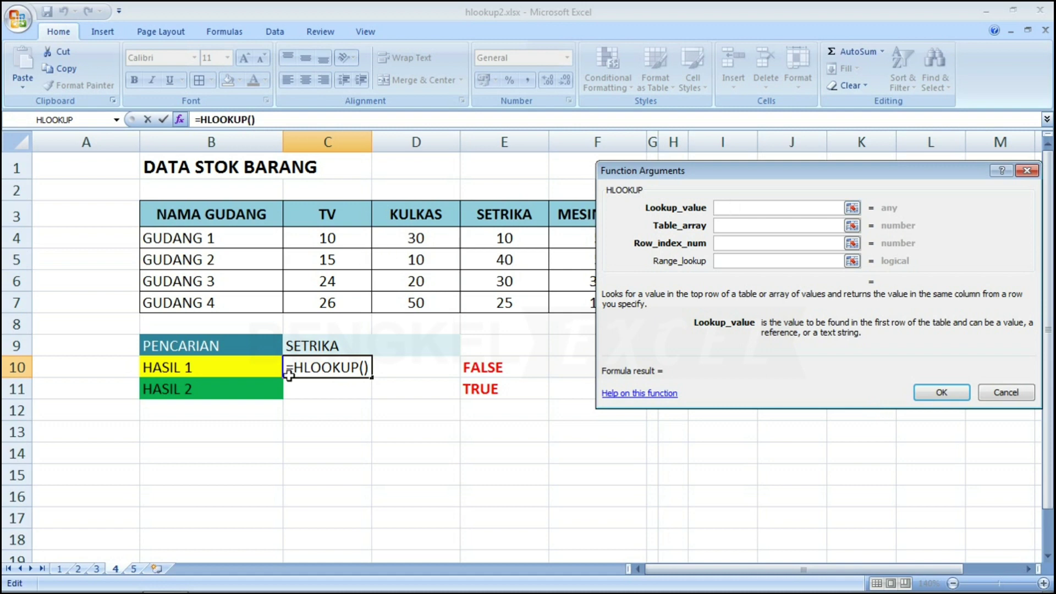
{"action": "left_click", "coordinate": [322, 347]}
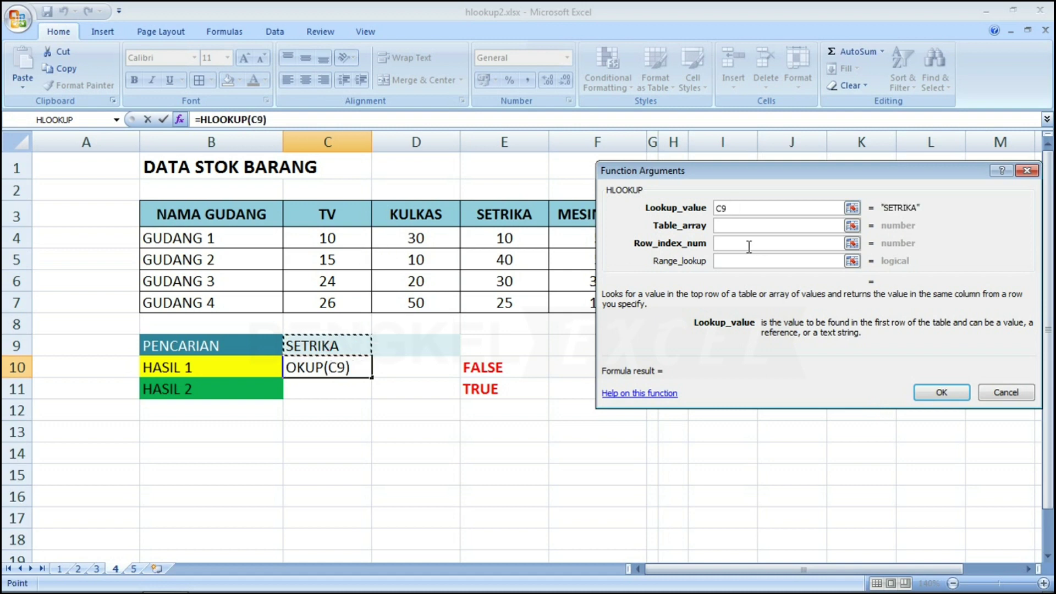
Set the table array of C10's HLOOKUP to the whole stock table as the absolute reference $B$3:$F$7
{"action": "left_click", "coordinate": [730, 226]}
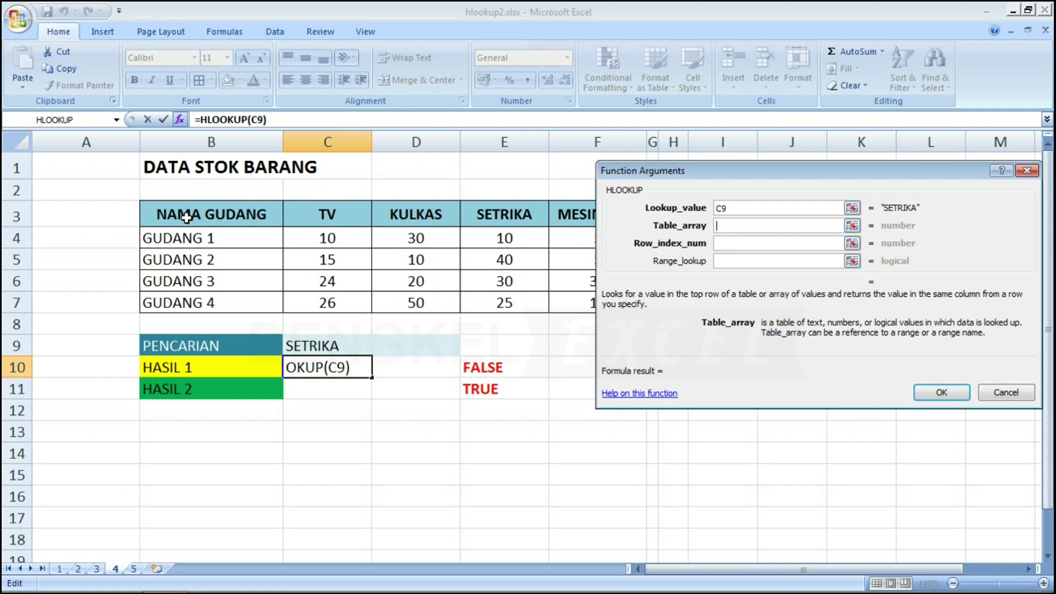
{"action": "left_click_drag", "start_coordinate": [187, 217], "coordinate": [612, 309]}
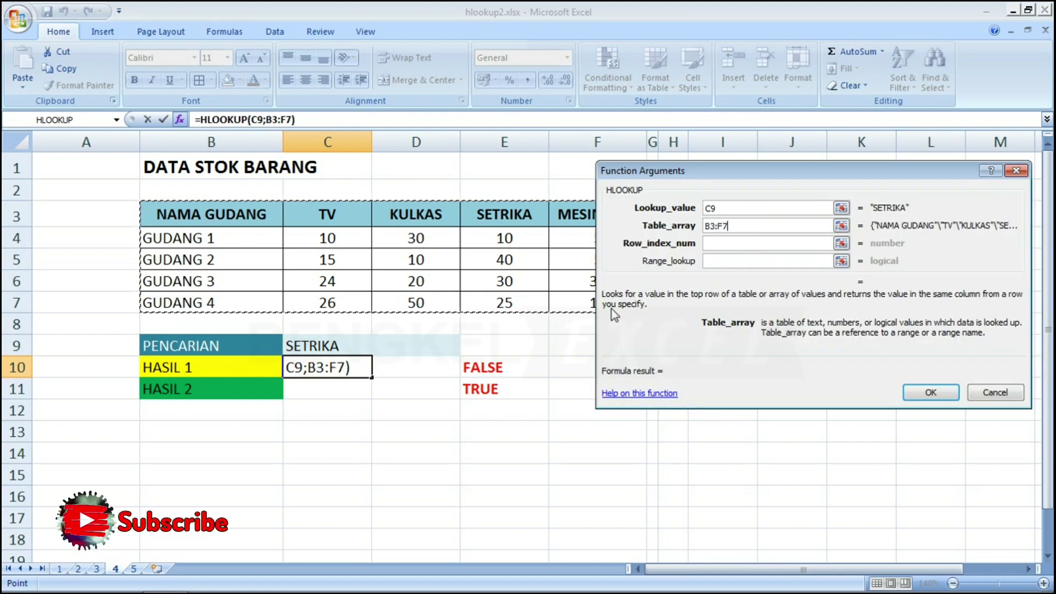
{"action": "key", "text": "F4"}
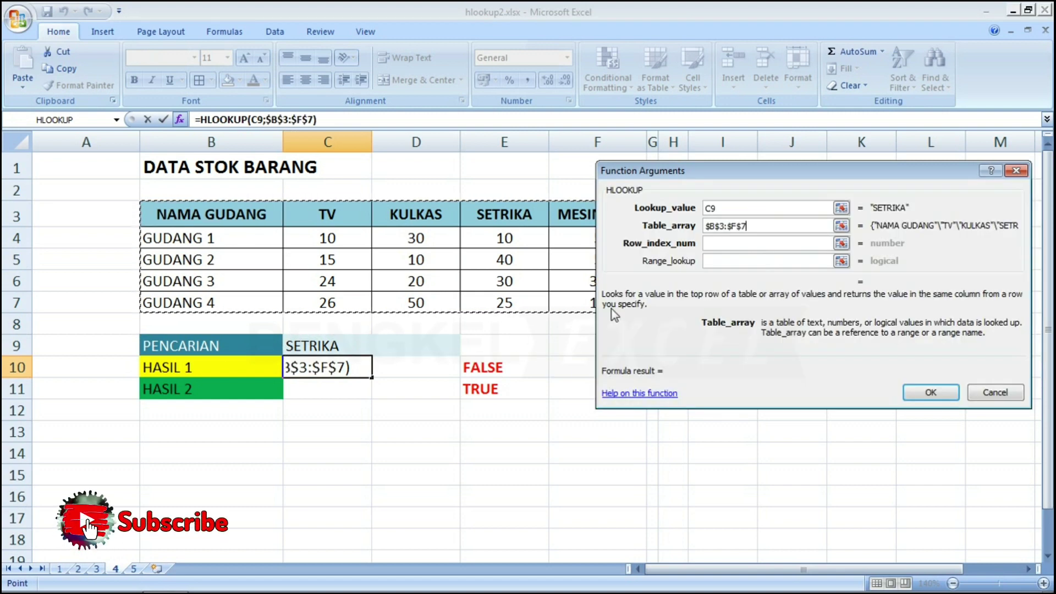
Set the row index number to 4 and the range lookup to FALSE, and apply the HLOOKUP to C10
{"action": "left_click", "coordinate": [713, 245]}
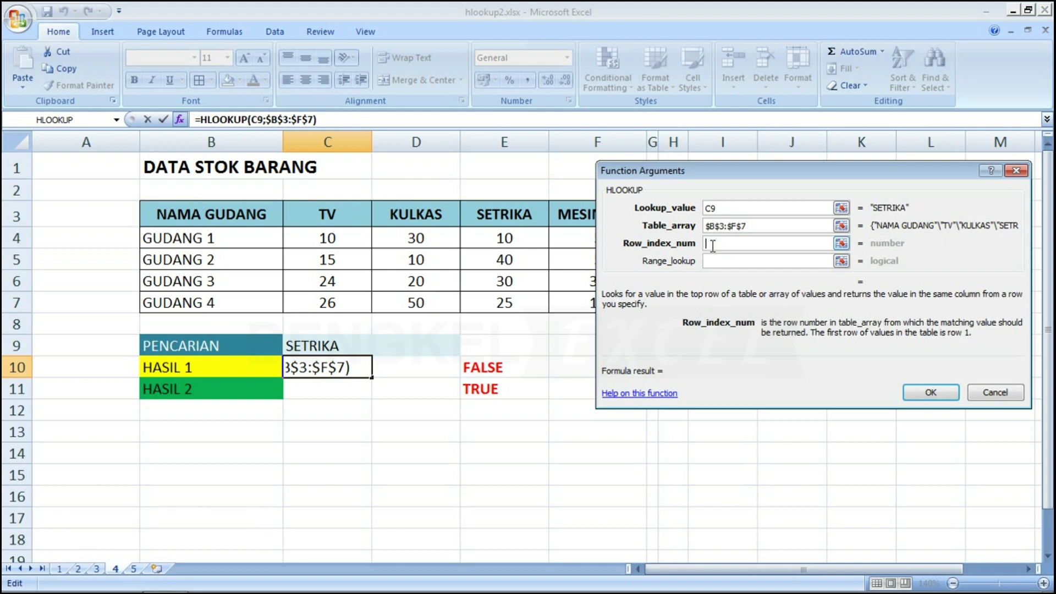
{"action": "type", "text": "4"}
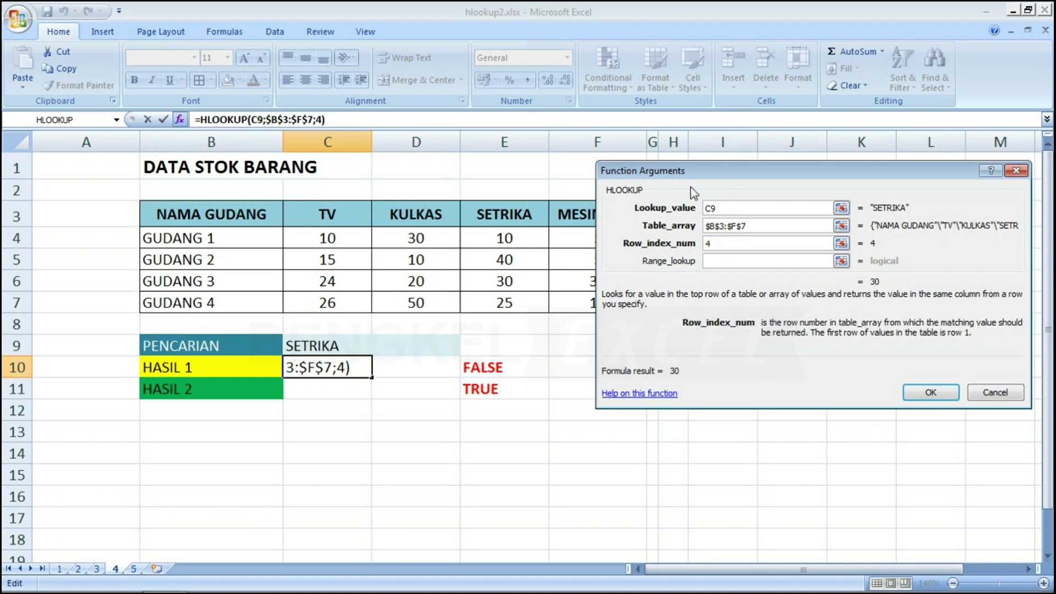
{"action": "left_click_drag", "start_coordinate": [691, 173], "coordinate": [648, 329]}
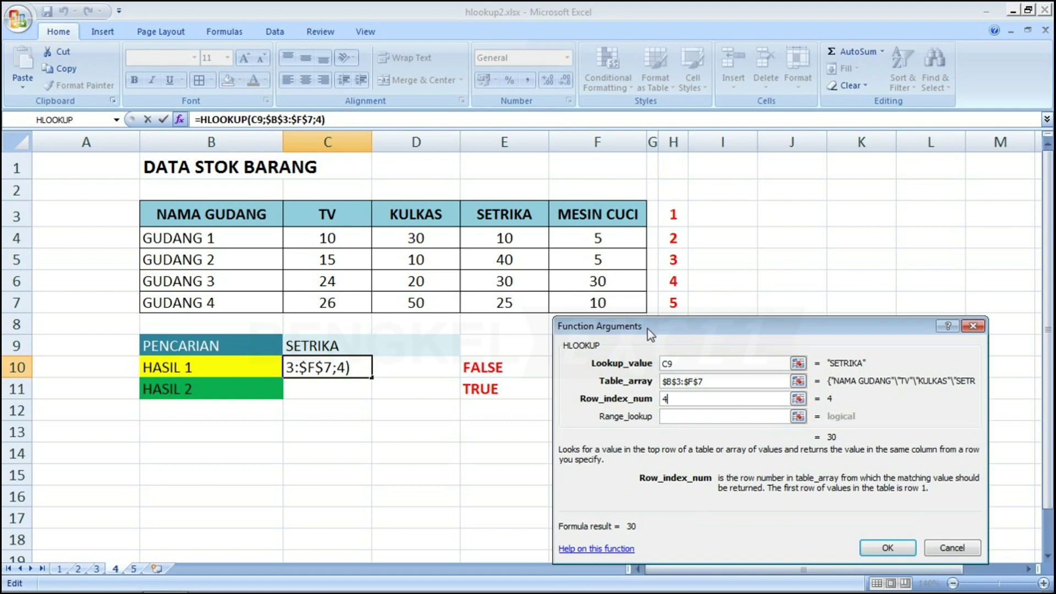
{"action": "left_click", "coordinate": [681, 421]}
{"action": "type", "text": "f"}
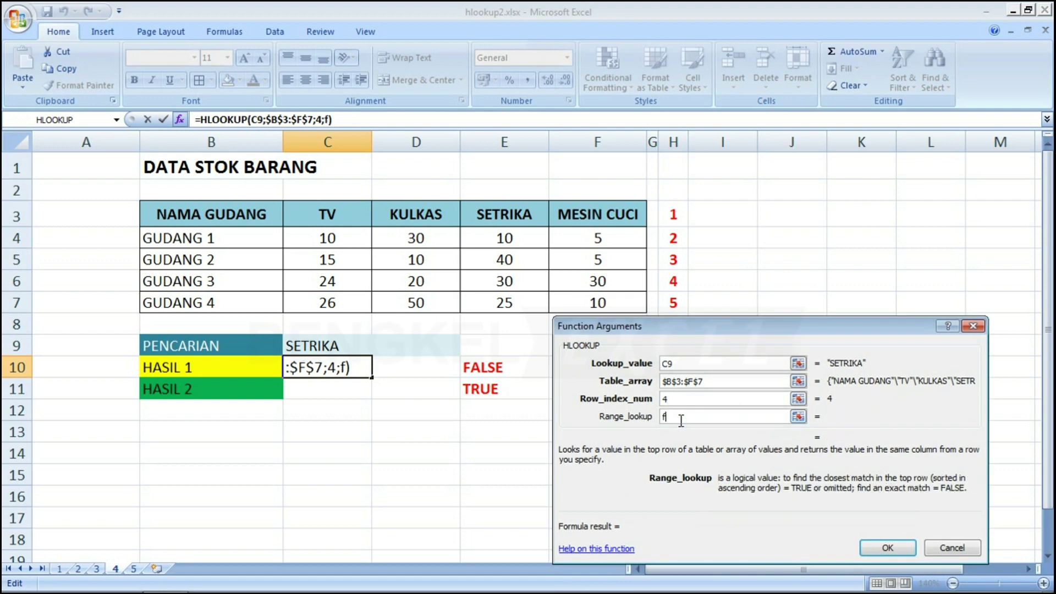
{"action": "type", "text": "akse"}
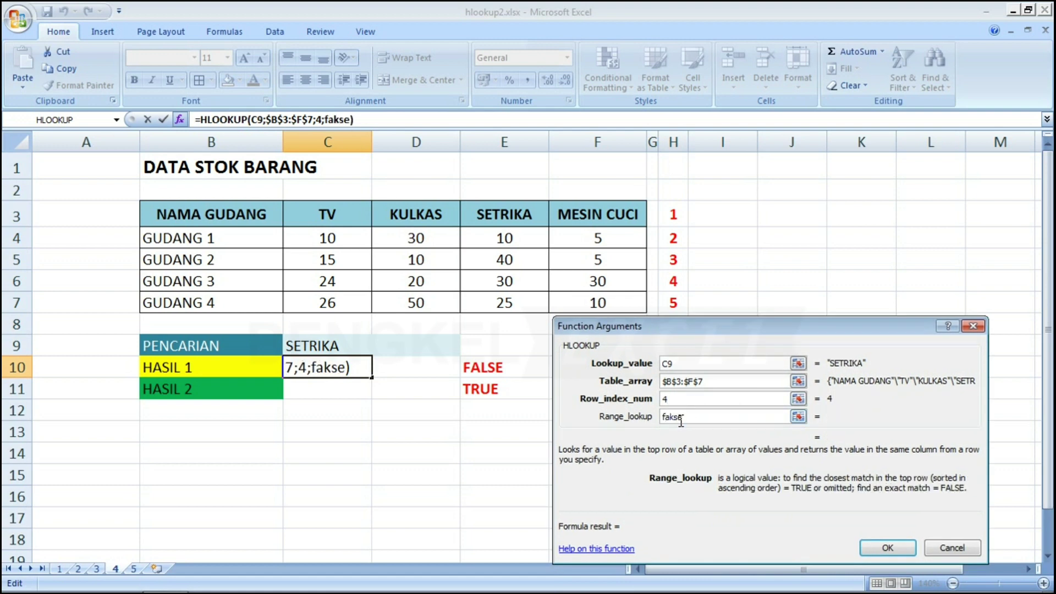
{"action": "key", "text": "BackSpace"}
{"action": "key", "text": "BackSpace"}
{"action": "key", "text": "BackSpace"}
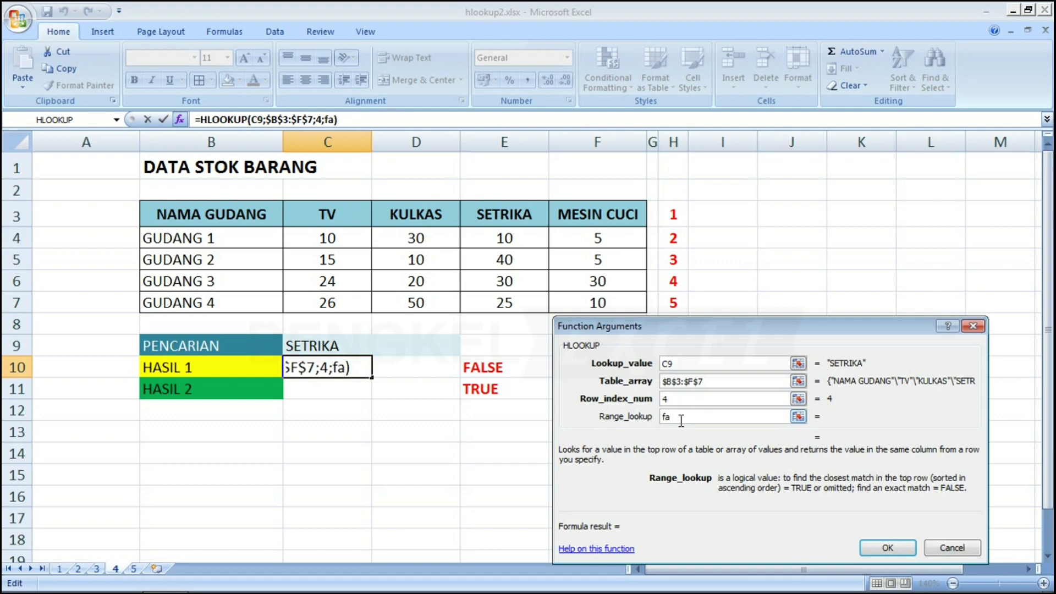
{"action": "type", "text": "lse"}
{"action": "key", "text": "Return"}
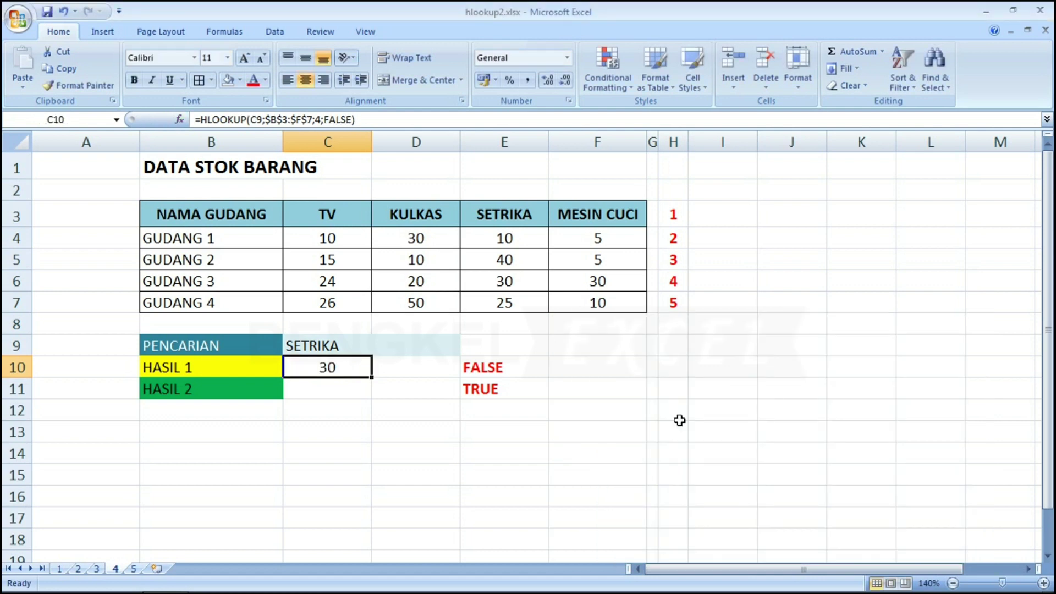
Review the HLOOKUP arguments of C10, and fill the SETRIKA stock cell of GUDANG 3 (E6) with orange
{"action": "left_click", "coordinate": [179, 120]}
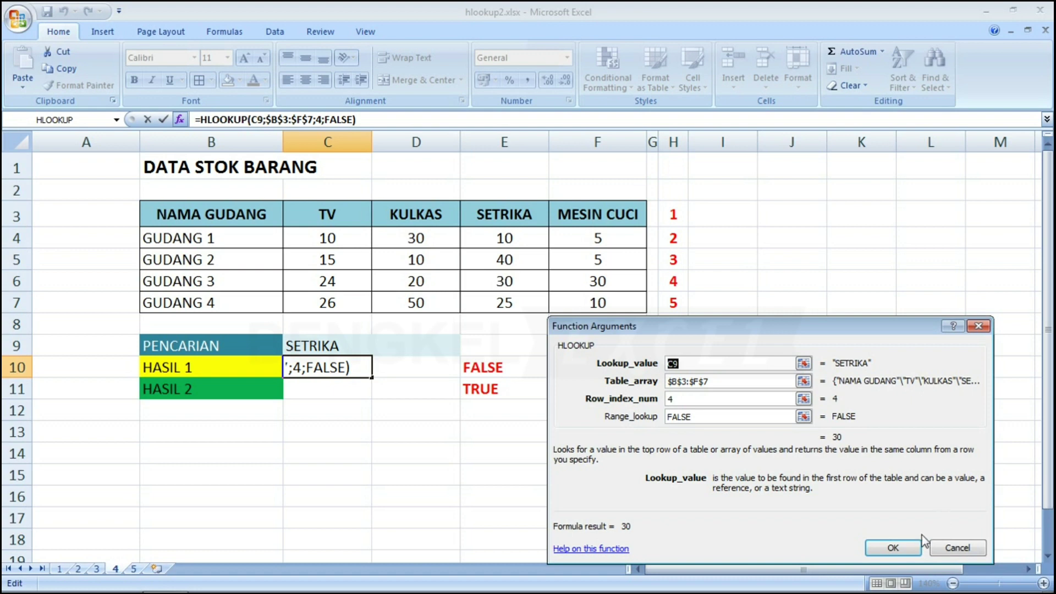
{"action": "left_click", "coordinate": [957, 548]}
{"action": "left_click", "coordinate": [528, 286]}
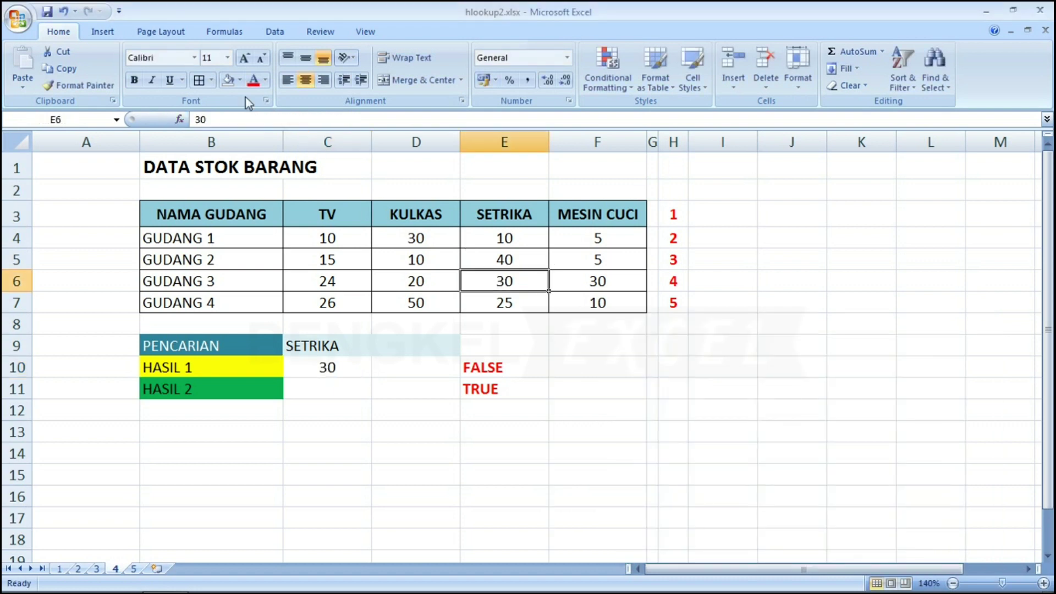
{"action": "left_click", "coordinate": [241, 81]}
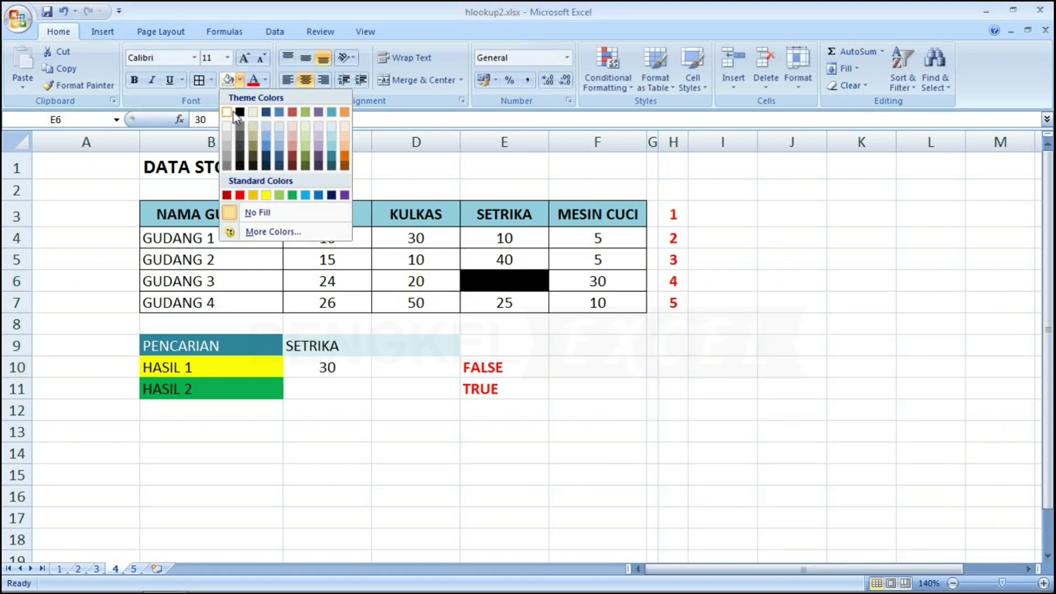
{"action": "left_click", "coordinate": [344, 112]}
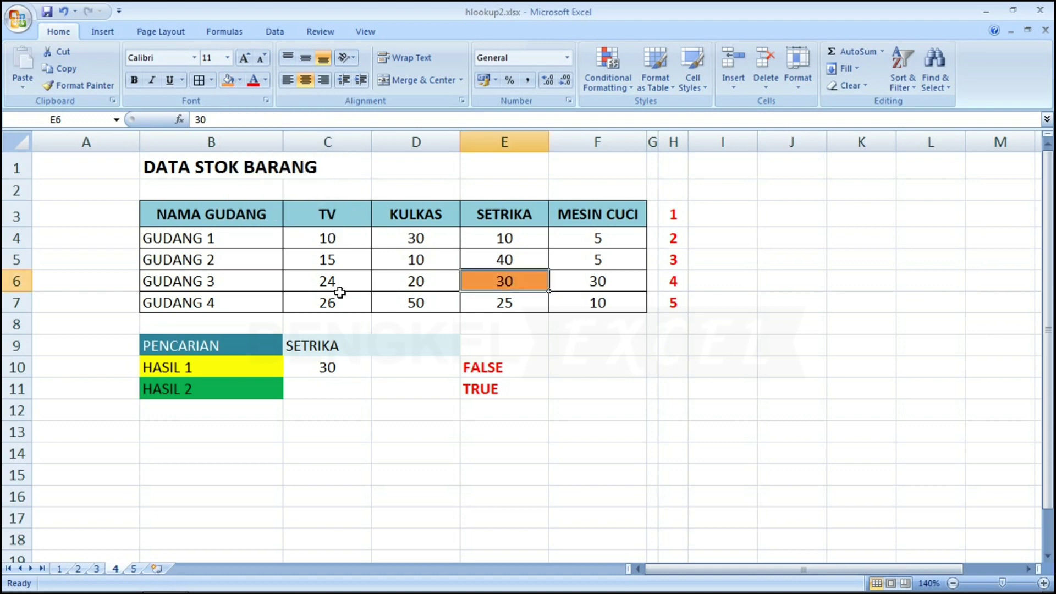
Insert an HLOOKUP function in C11 with the search item in C9 as the lookup value
{"action": "left_click", "coordinate": [314, 388]}
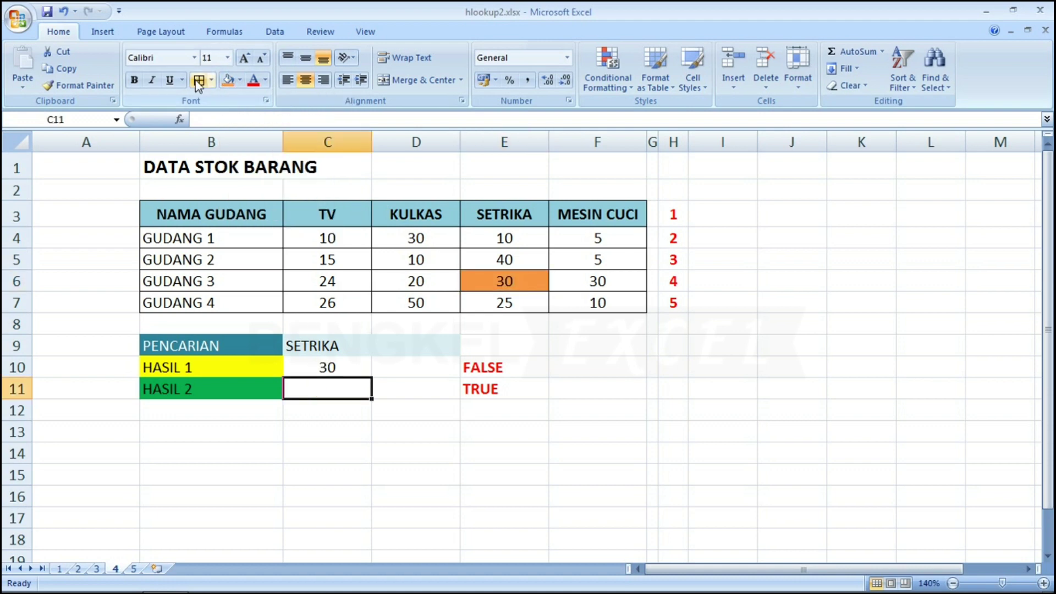
{"action": "left_click", "coordinate": [180, 120]}
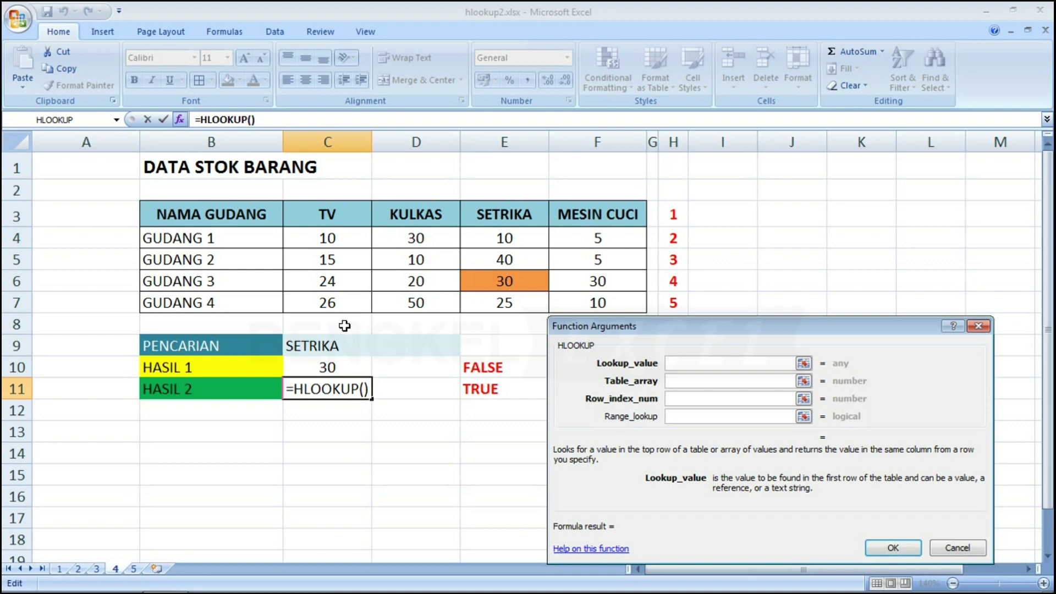
{"action": "left_click", "coordinate": [306, 350]}
Set the table array of C11's HLOOKUP to the whole stock table as the absolute reference $B$3:$F$7
{"action": "left_click", "coordinate": [682, 383]}
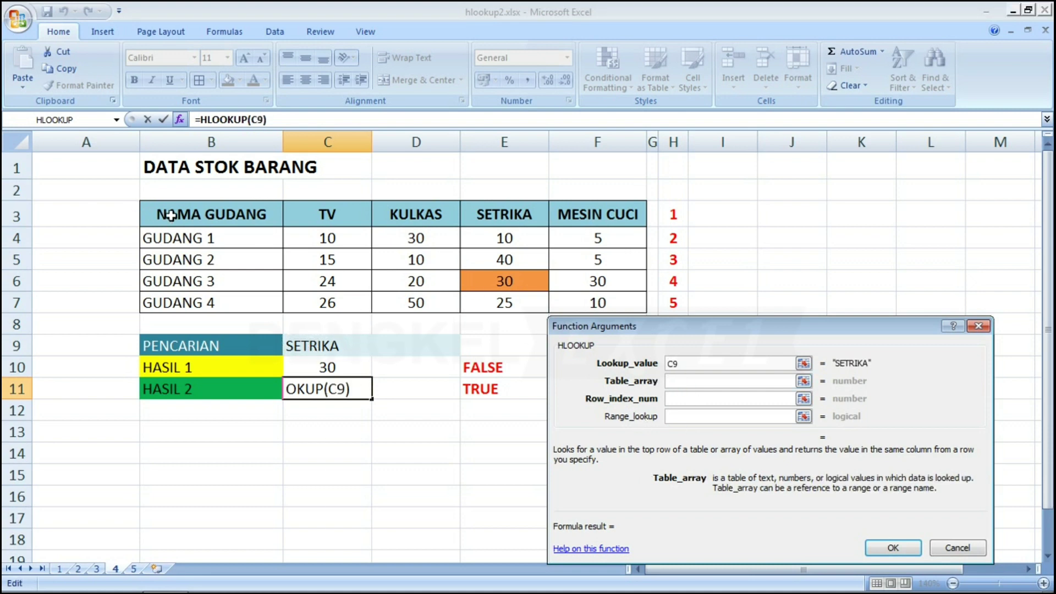
{"action": "left_click_drag", "start_coordinate": [172, 216], "coordinate": [573, 304]}
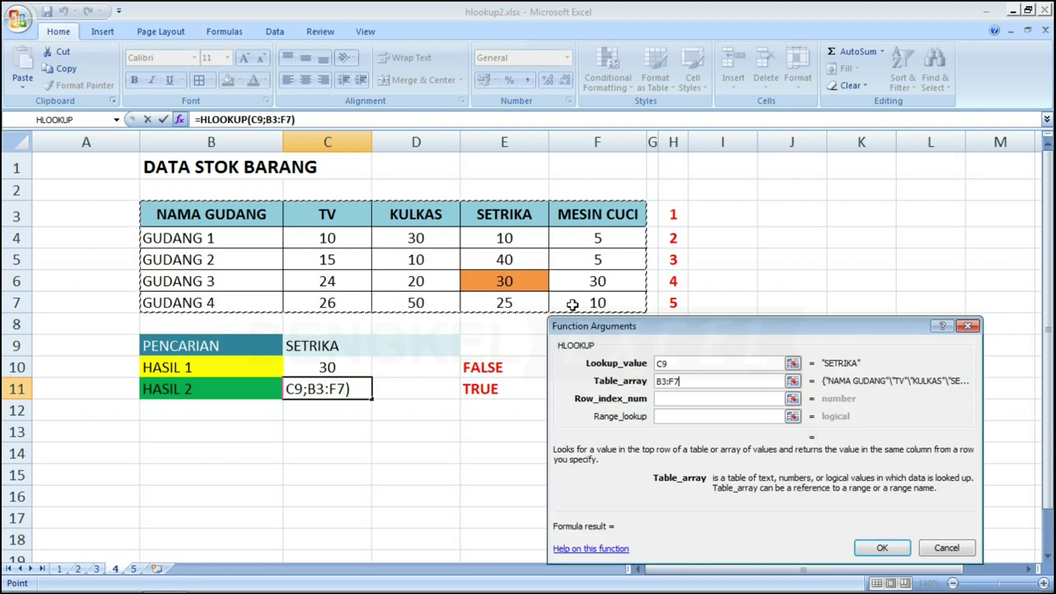
{"action": "key", "text": "F4"}
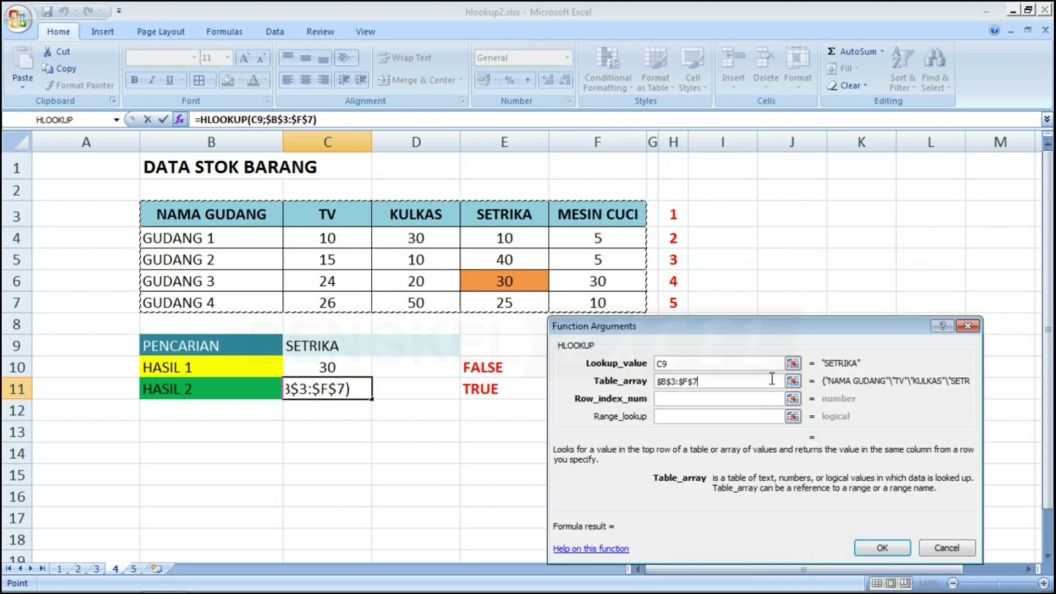
Set the row index number to 4 and the range lookup to TRUE, and apply the HLOOKUP to C11
{"action": "left_click", "coordinate": [692, 398]}
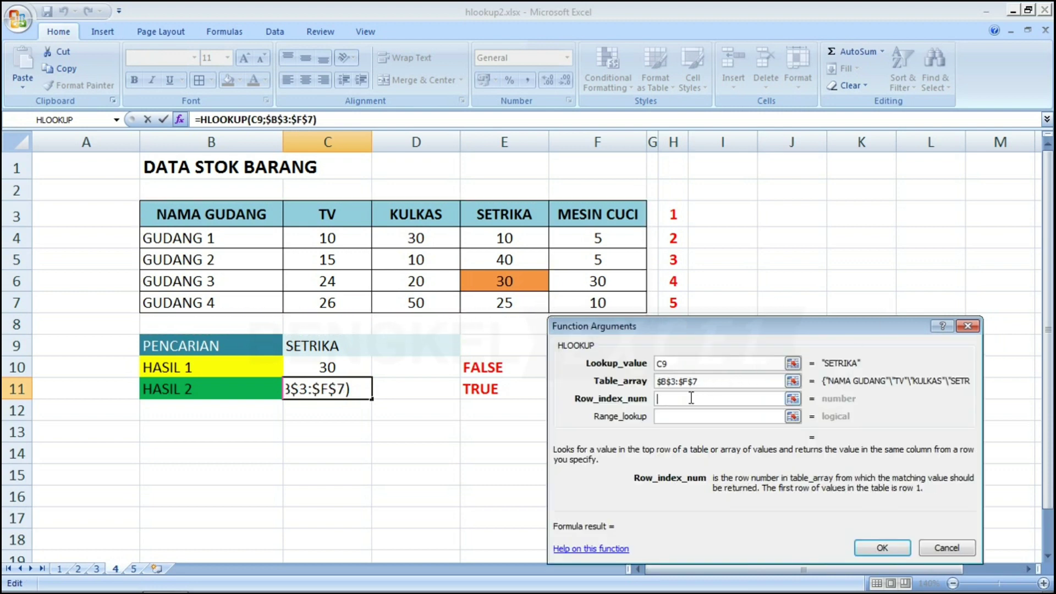
{"action": "type", "text": "4"}
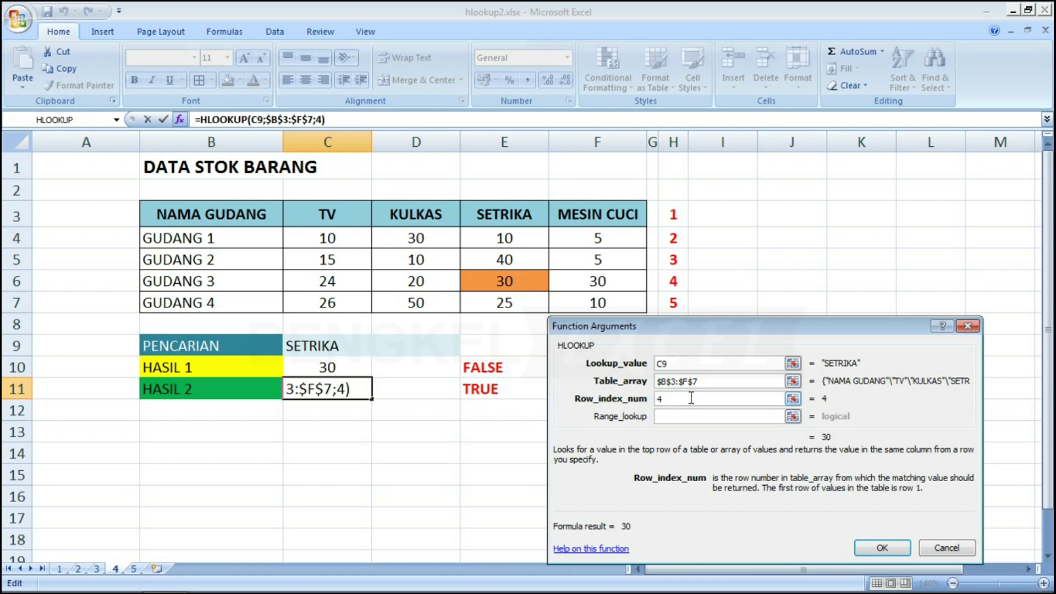
{"action": "left_click", "coordinate": [680, 418]}
{"action": "type", "text": "true"}
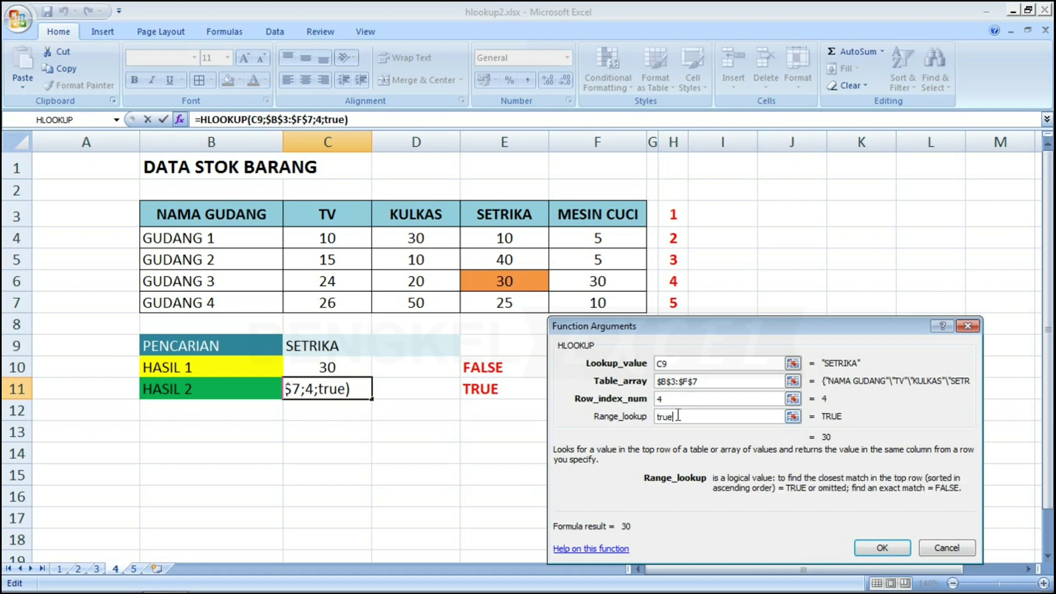
{"action": "key", "text": "Return"}
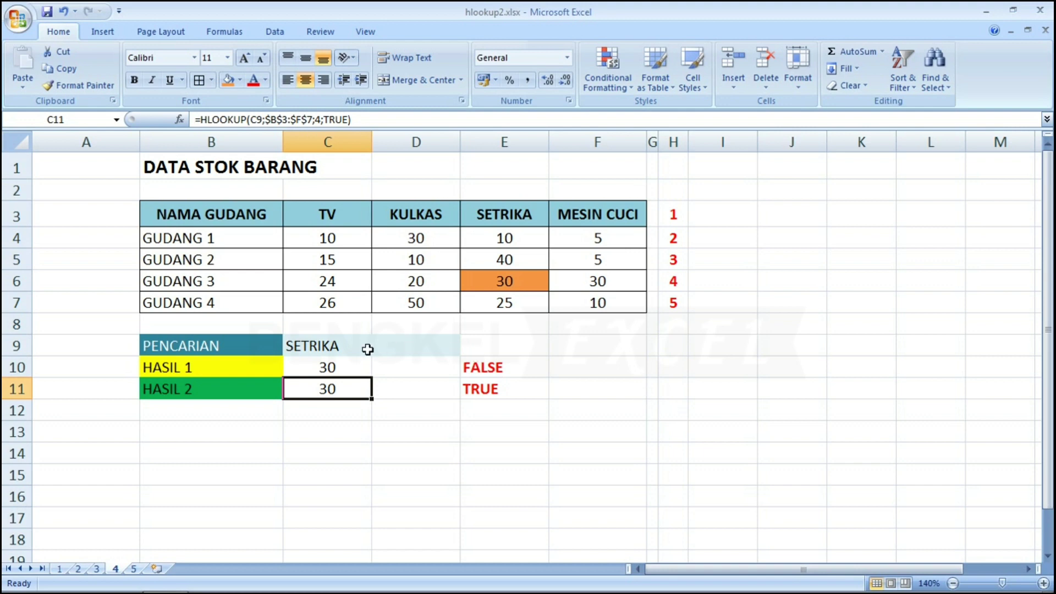
{"action": "left_click", "coordinate": [339, 345]}
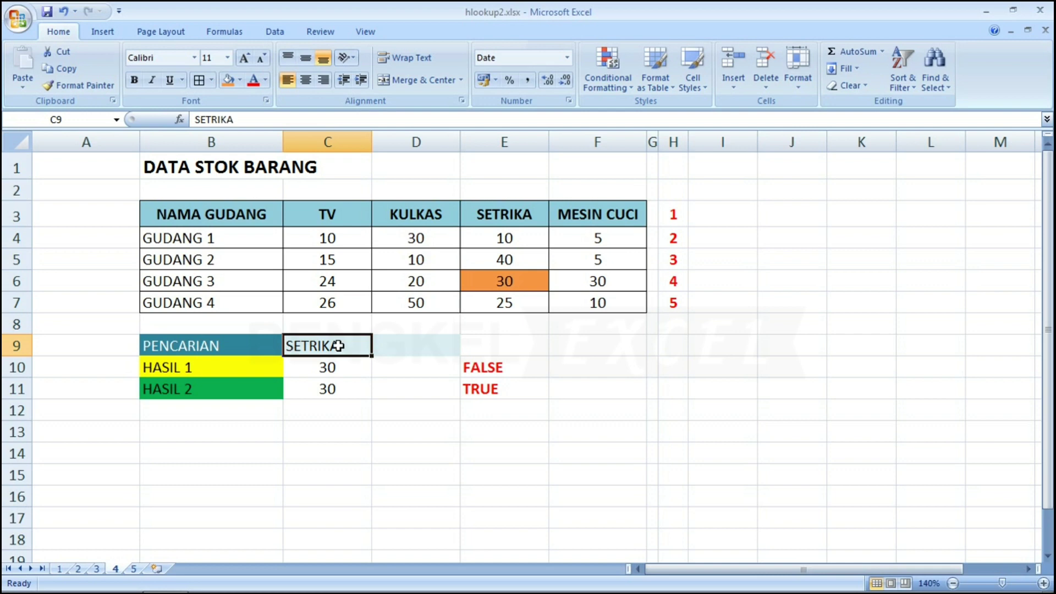
On sheet 5, insert an HLOOKUP function in C4, the TUNJ. ANAK cell for code K-1
{"action": "left_click", "coordinate": [134, 569]}
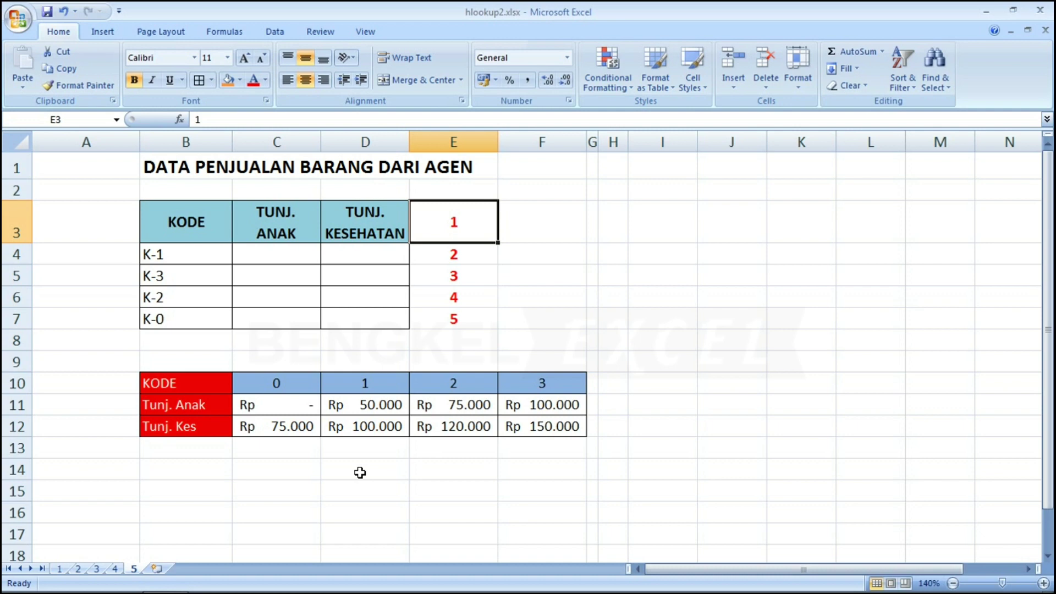
{"action": "left_click", "coordinate": [261, 268]}
{"action": "left_click", "coordinate": [271, 253]}
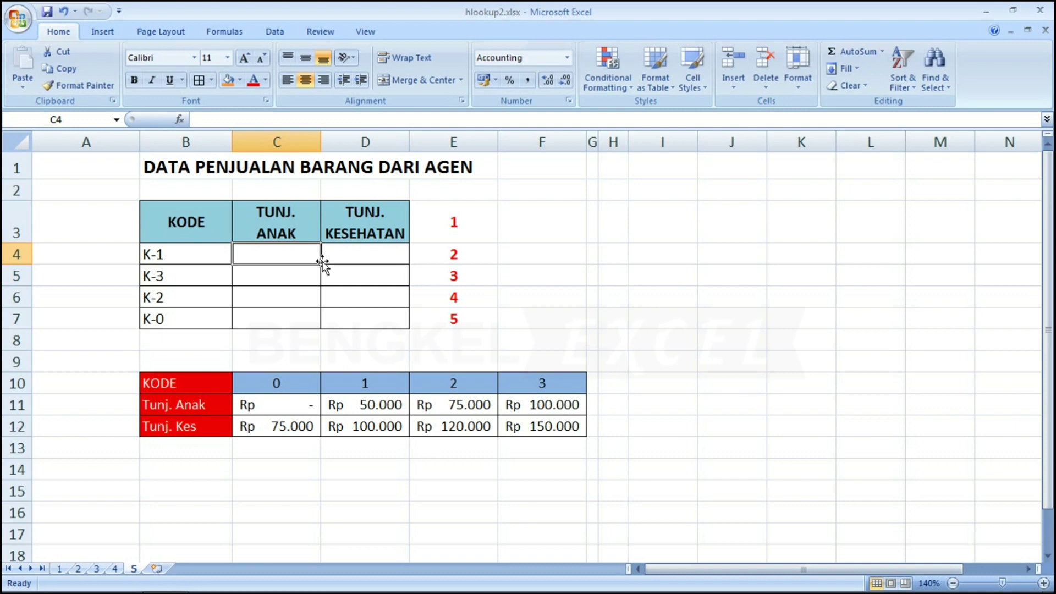
{"action": "left_click", "coordinate": [179, 120]}
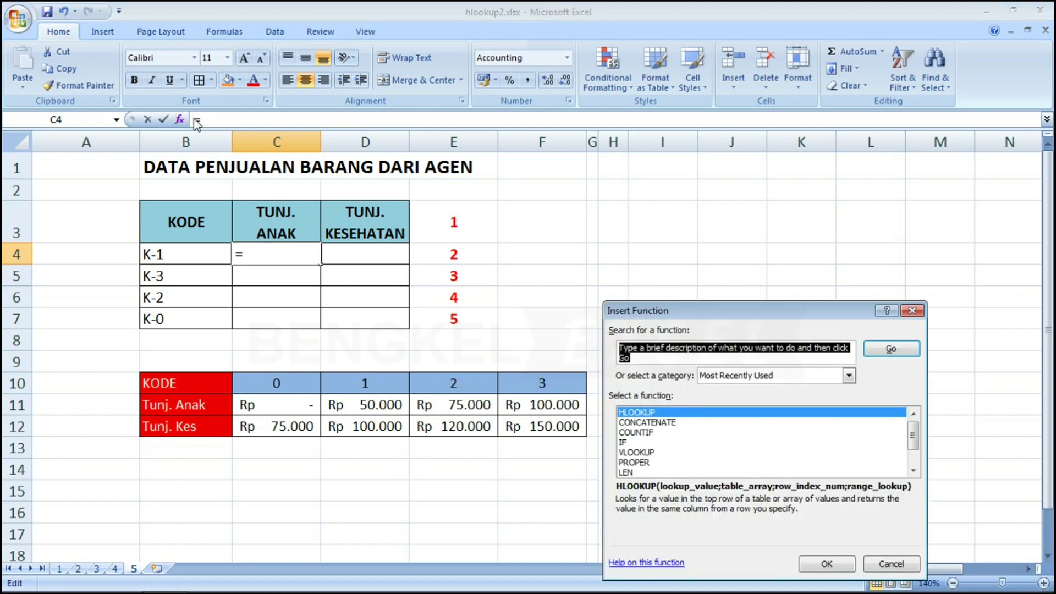
{"action": "left_click", "coordinate": [817, 565]}
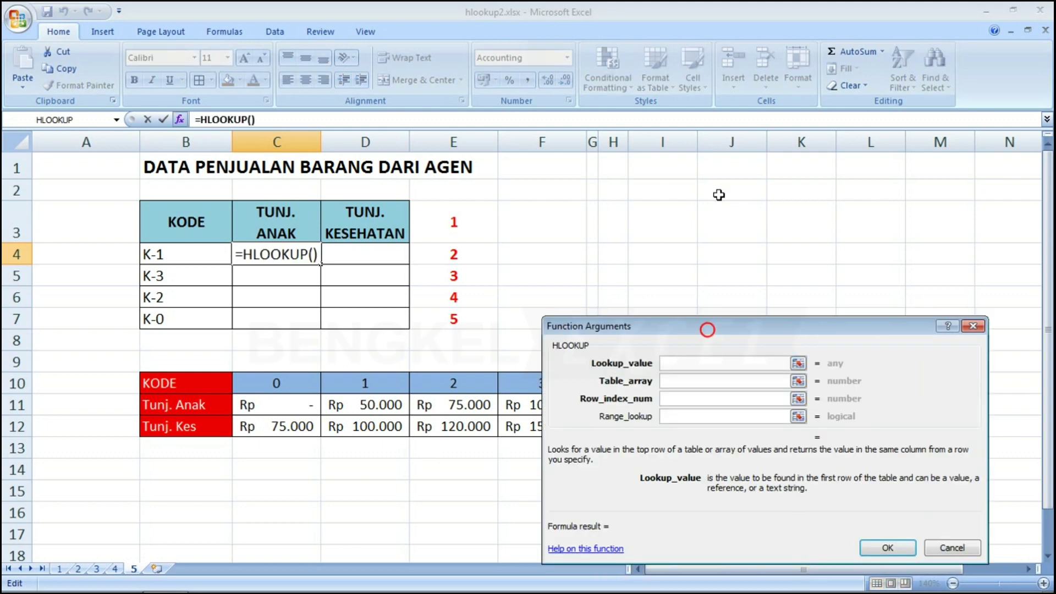
{"action": "left_click_drag", "start_coordinate": [686, 331], "coordinate": [667, 142]}
Set the lookup value of C4's HLOOKUP to a nested RIGHT(B4;1), extracting the last character of the code
{"action": "type", "text": "right"}
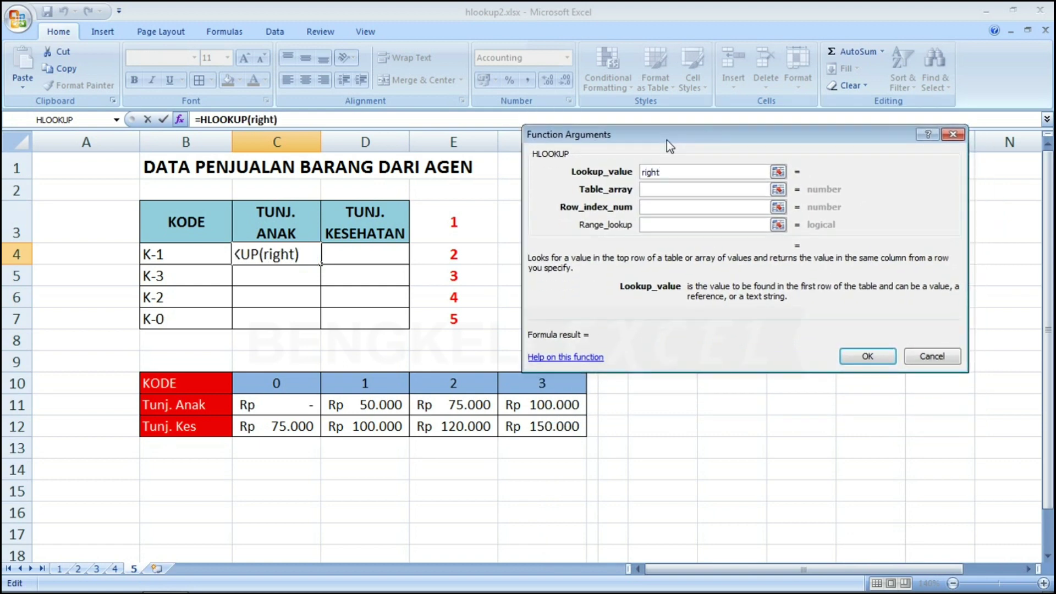
{"action": "type", "text": "("}
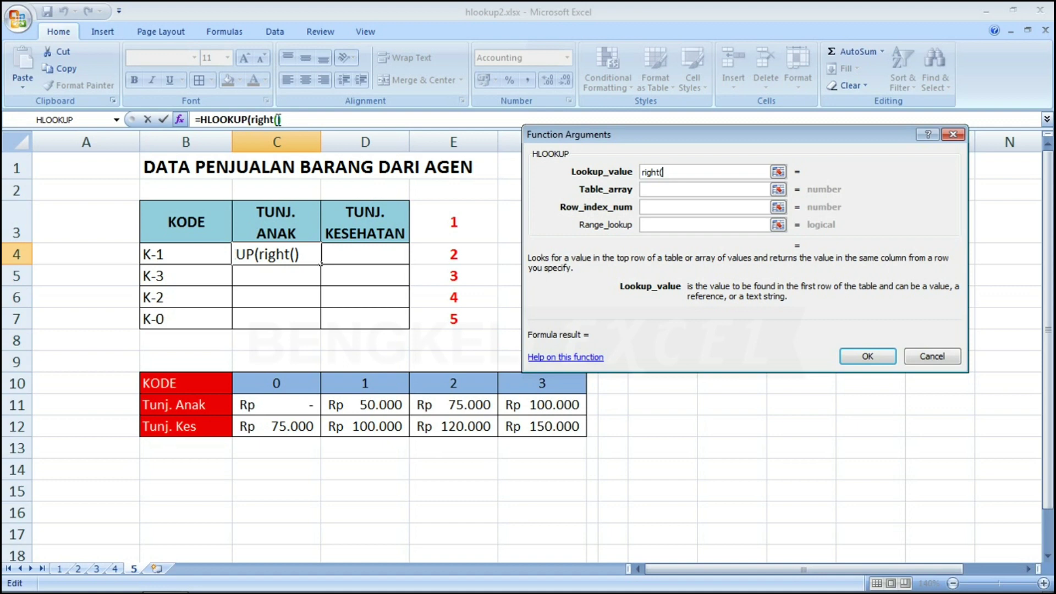
{"action": "left_click", "coordinate": [277, 119]}
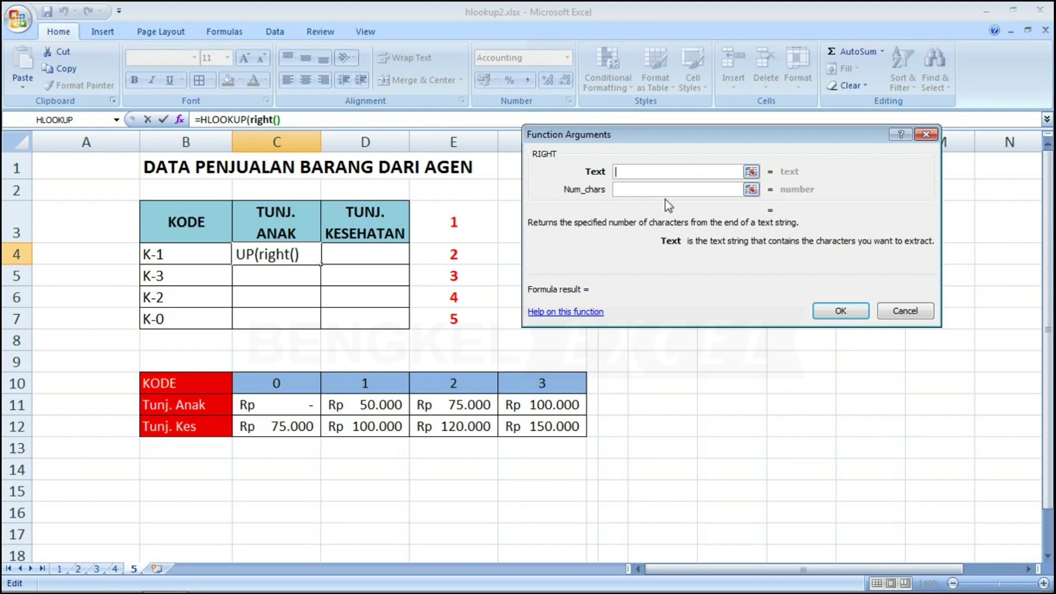
{"action": "left_click", "coordinate": [635, 175]}
{"action": "left_click", "coordinate": [171, 253]}
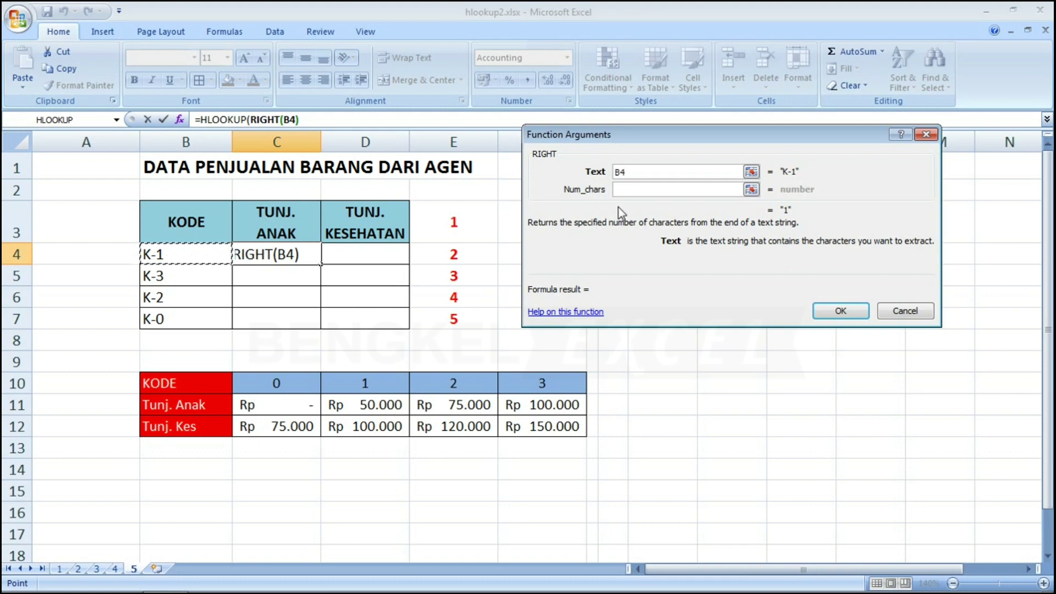
{"action": "left_click", "coordinate": [626, 192]}
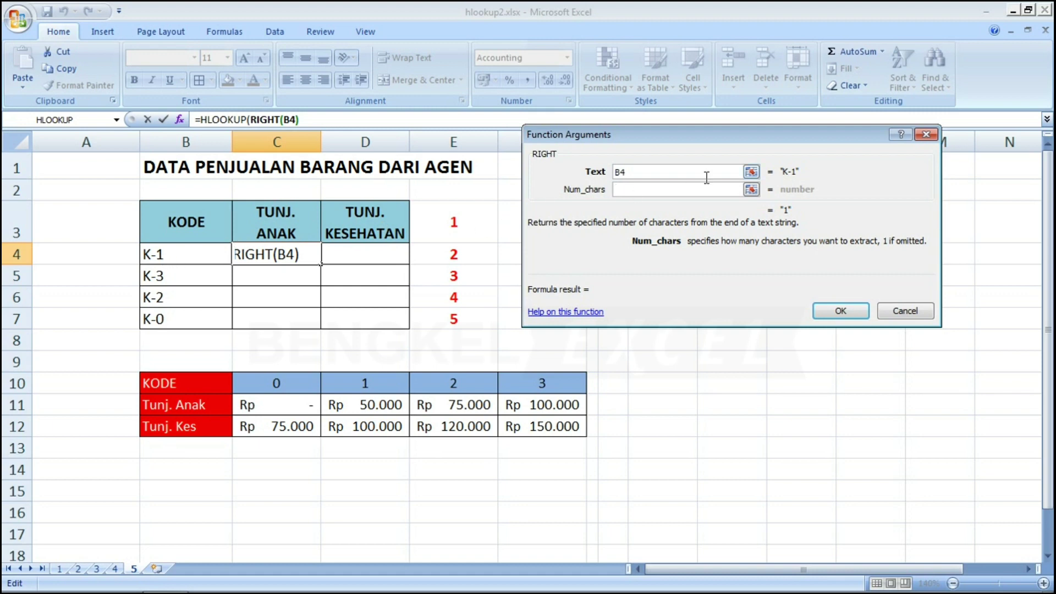
{"action": "type", "text": "1"}
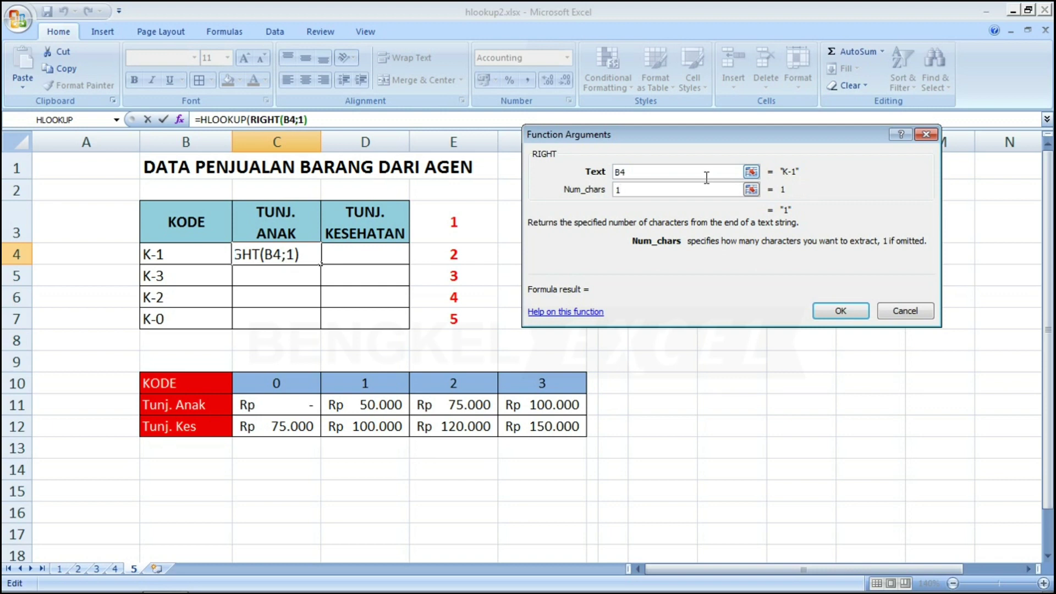
{"action": "left_click", "coordinate": [364, 116]}
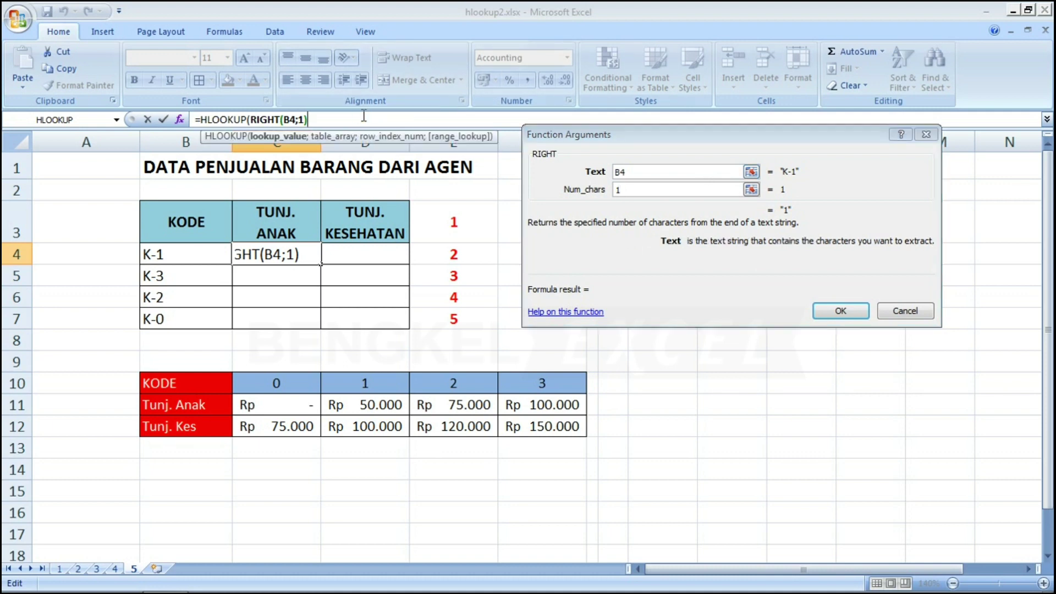
{"action": "type", "text": ";"}
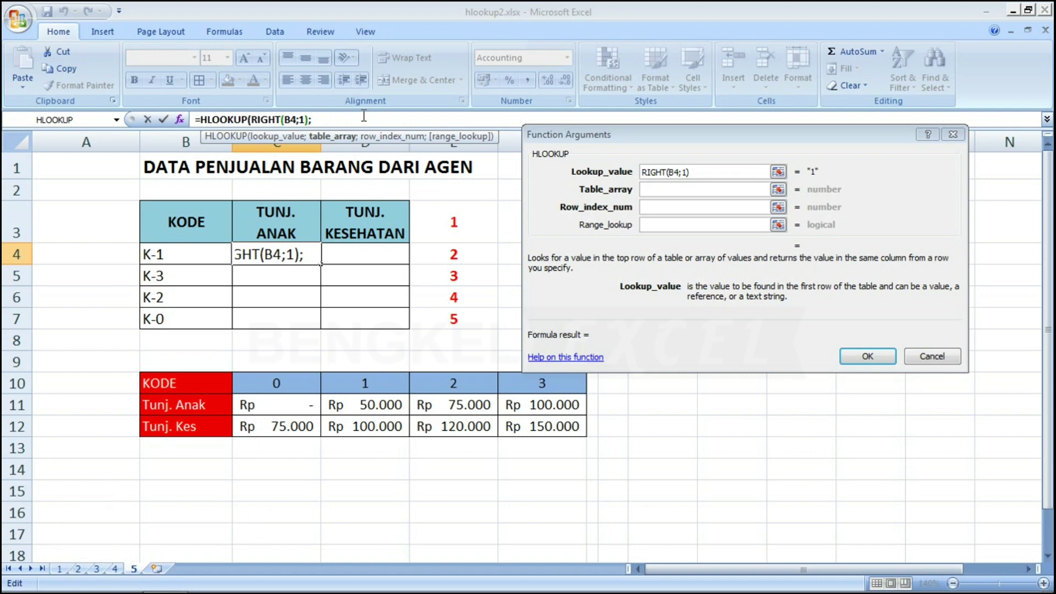
Set the table array of C4's HLOOKUP to the allowance table as the absolute reference $B$10:$F$12
{"action": "left_click", "coordinate": [656, 194]}
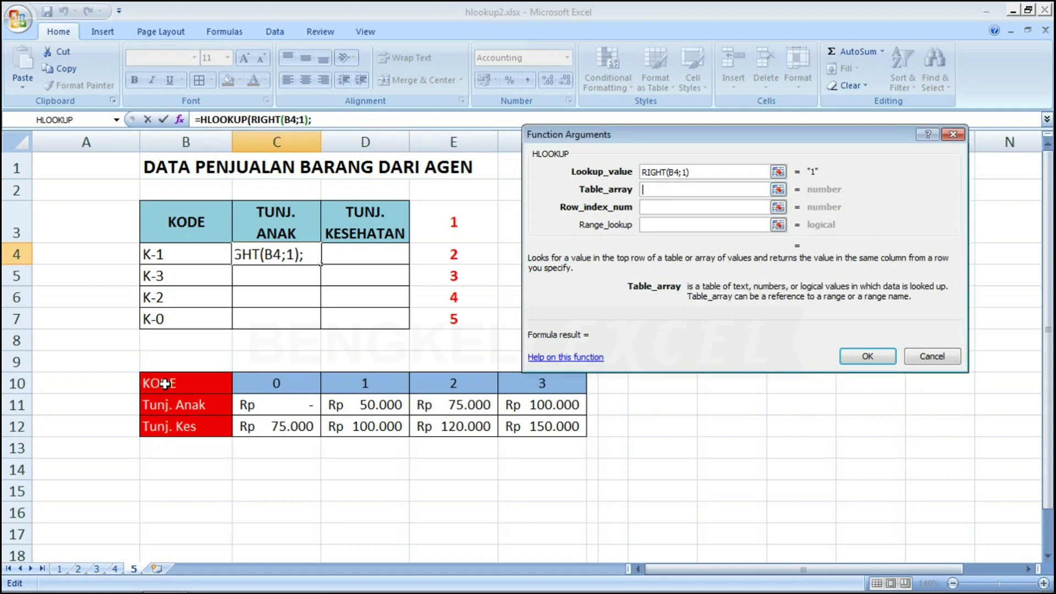
{"action": "left_click_drag", "start_coordinate": [163, 384], "coordinate": [528, 434]}
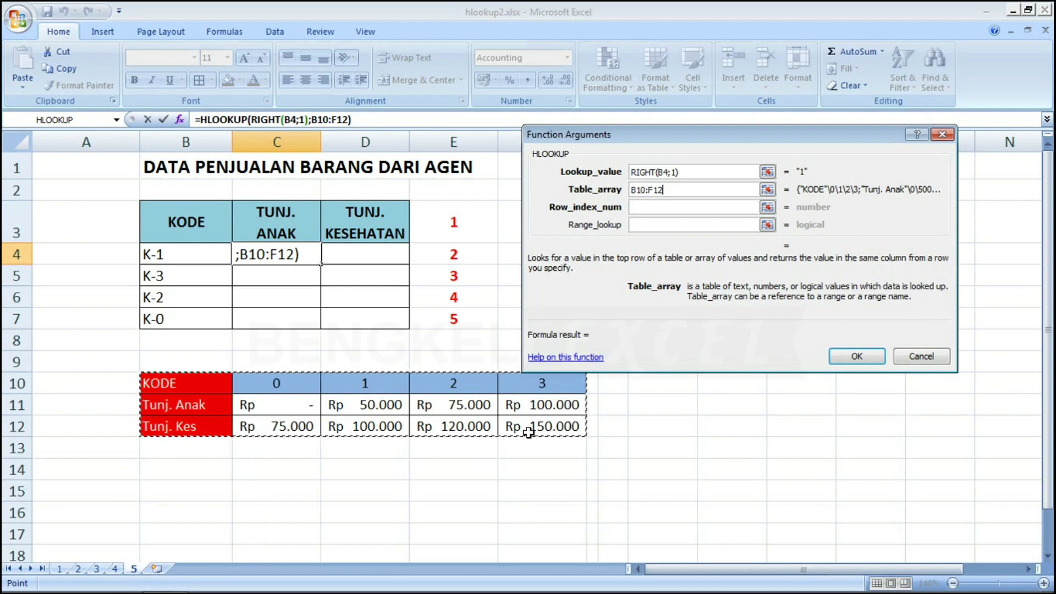
{"action": "key", "text": "F4"}
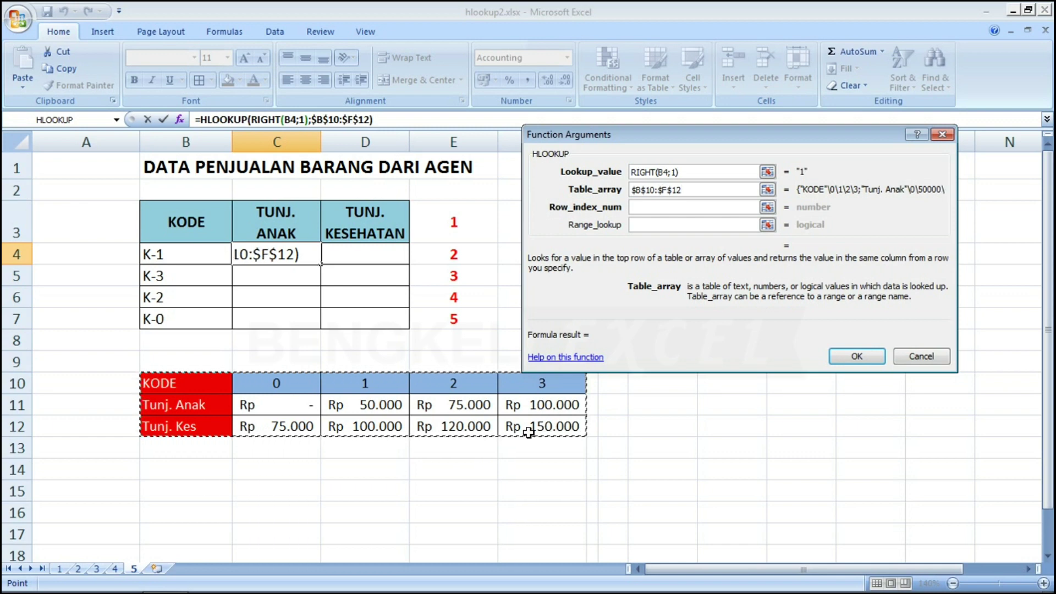
Set the row index number to 2 and the range lookup to FALSE, and apply the HLOOKUP to C4
{"action": "left_click", "coordinate": [650, 209]}
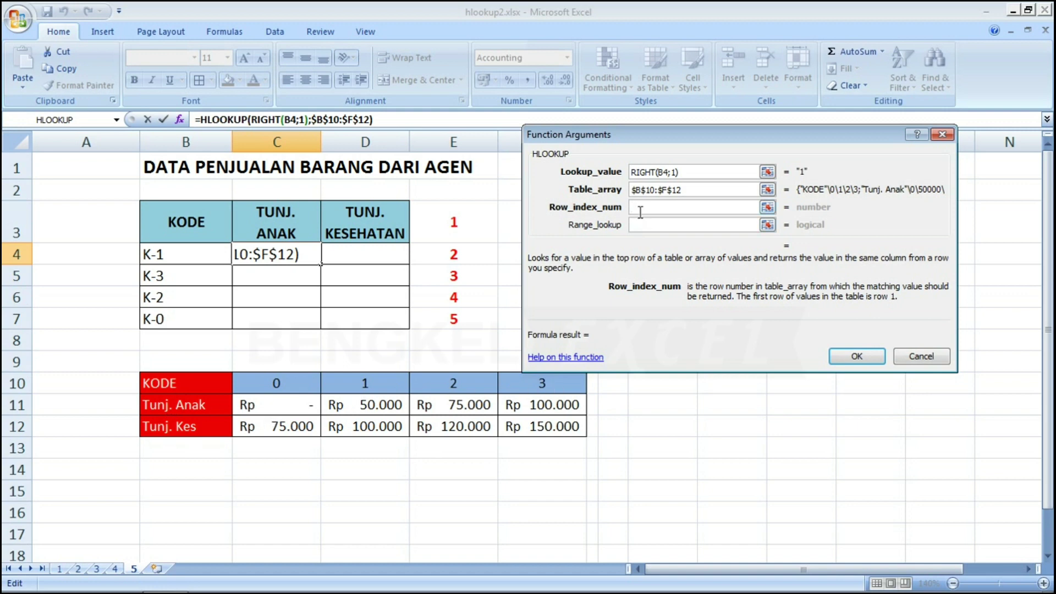
{"action": "type", "text": "3"}
{"action": "key", "text": "BackSpace"}
{"action": "type", "text": "2"}
{"action": "left_click", "coordinate": [638, 223]}
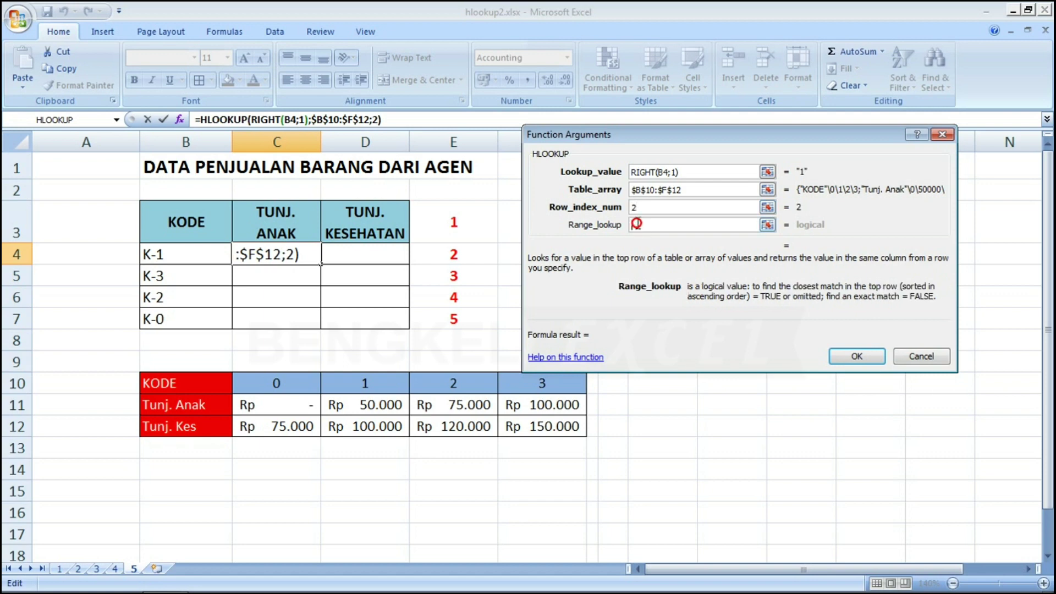
{"action": "type", "text": "false"}
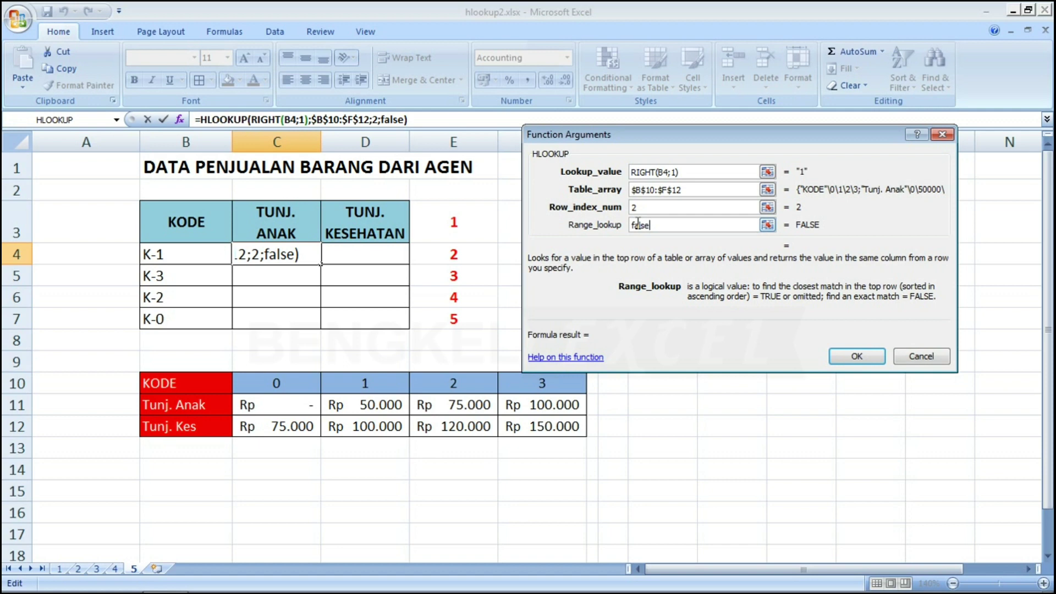
{"action": "key", "text": "Return"}
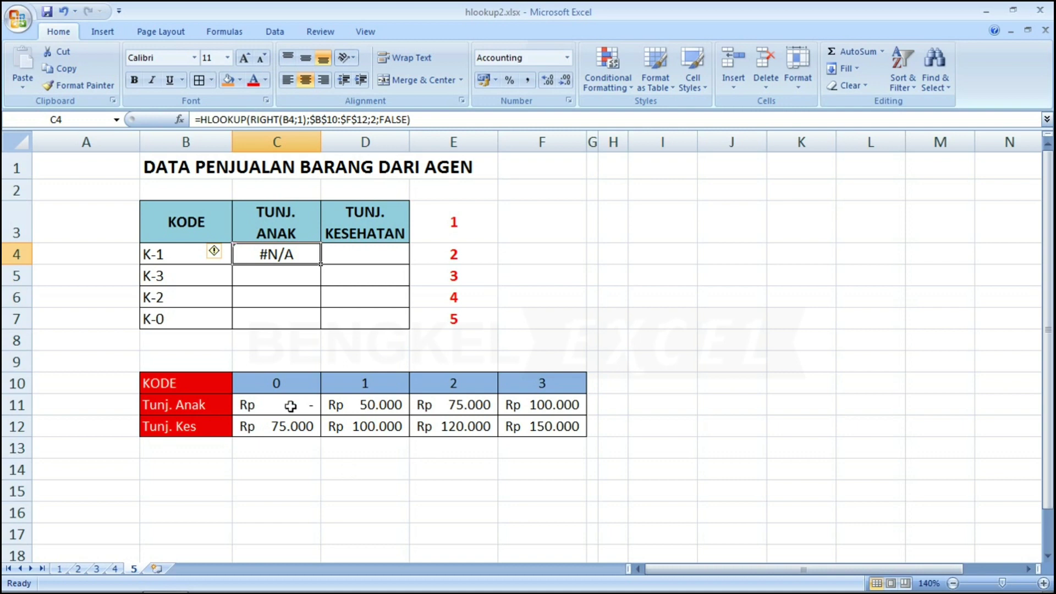
Change the number format of the code headers C10:F10 in the allowance table to Text
{"action": "left_click", "coordinate": [182, 259]}
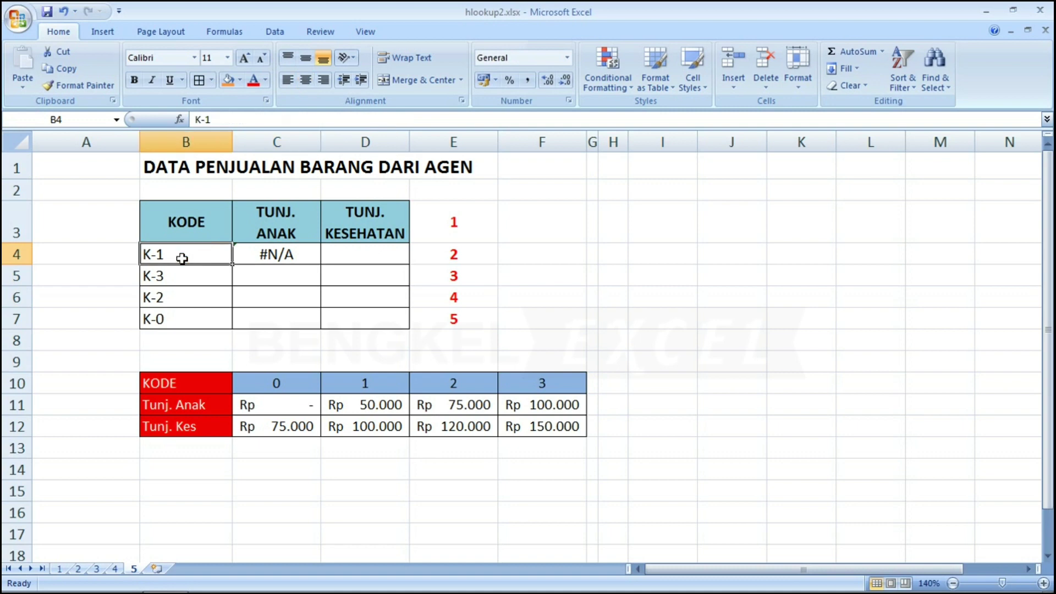
{"action": "left_click", "coordinate": [273, 392]}
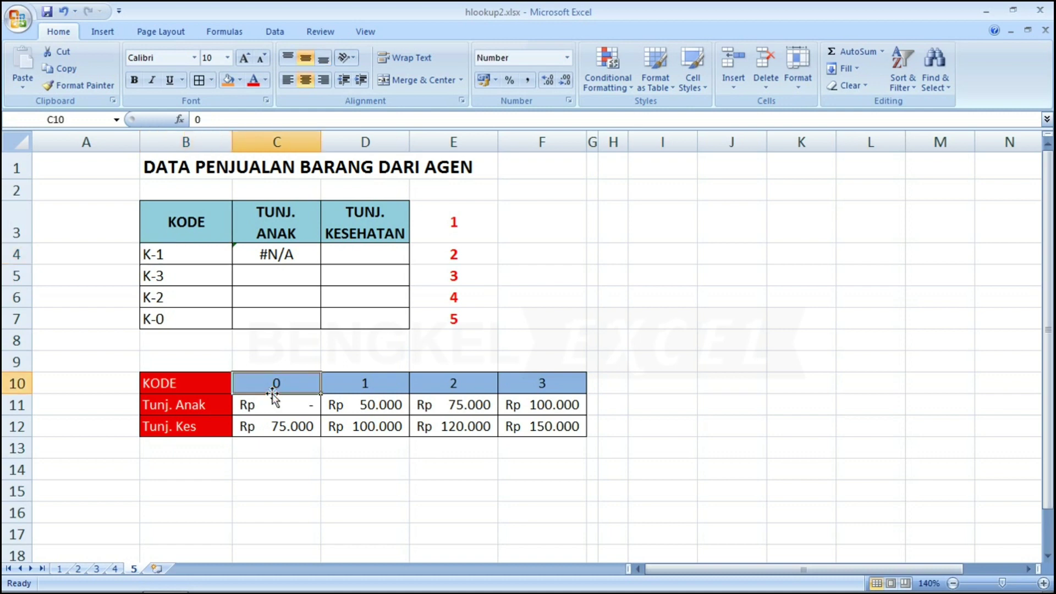
{"action": "left_click_drag", "start_coordinate": [270, 385], "coordinate": [561, 373]}
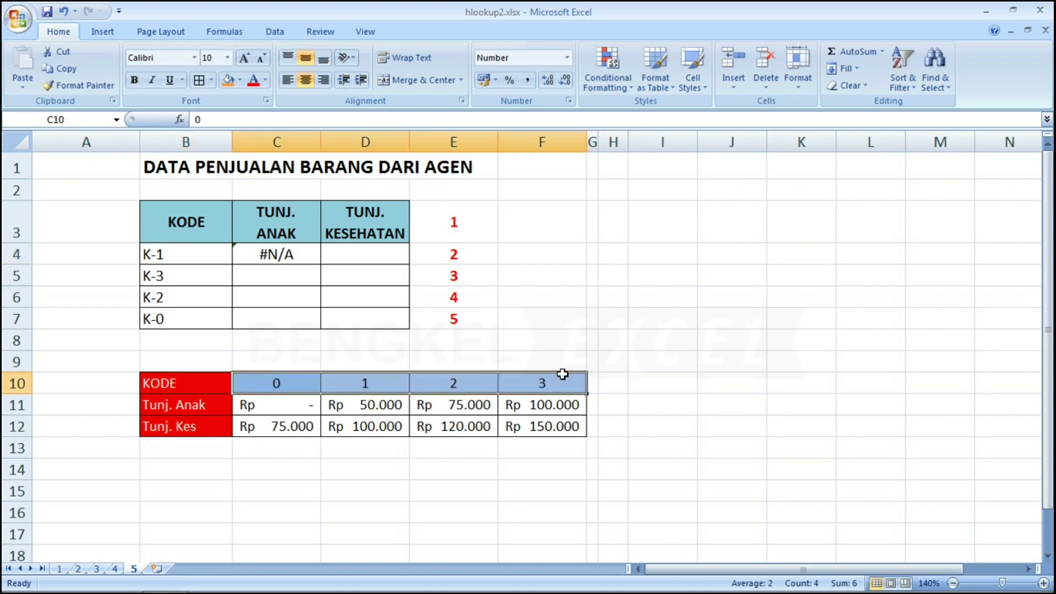
{"action": "left_click", "coordinate": [566, 61]}
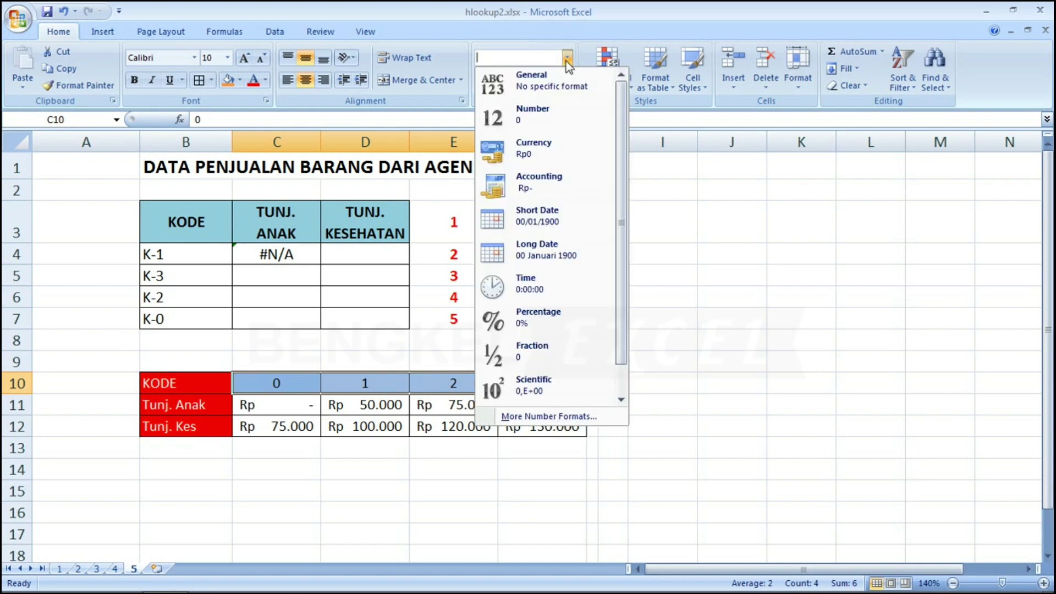
{"action": "left_click", "coordinate": [531, 415]}
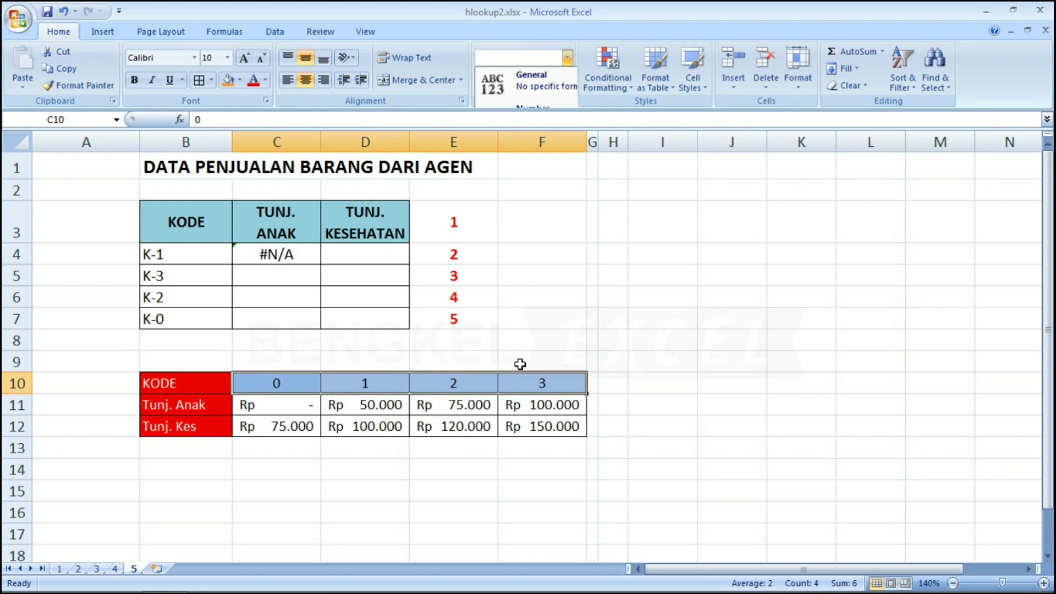
{"action": "double_click", "coordinate": [564, 232]}
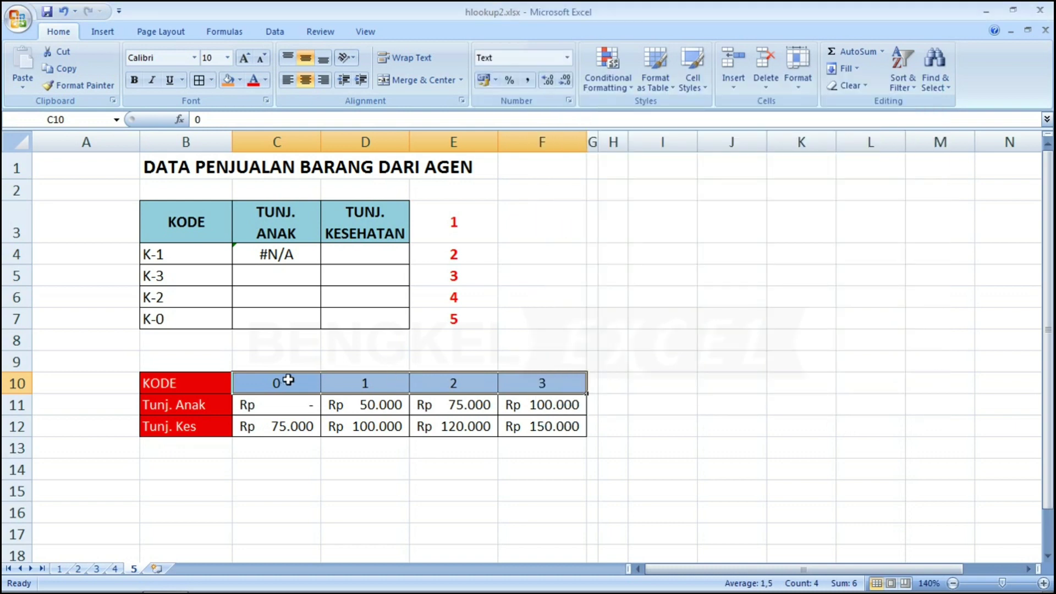
Re-enter the code 0 in header cell C10 so that it is stored as text
{"action": "double_click", "coordinate": [268, 379]}
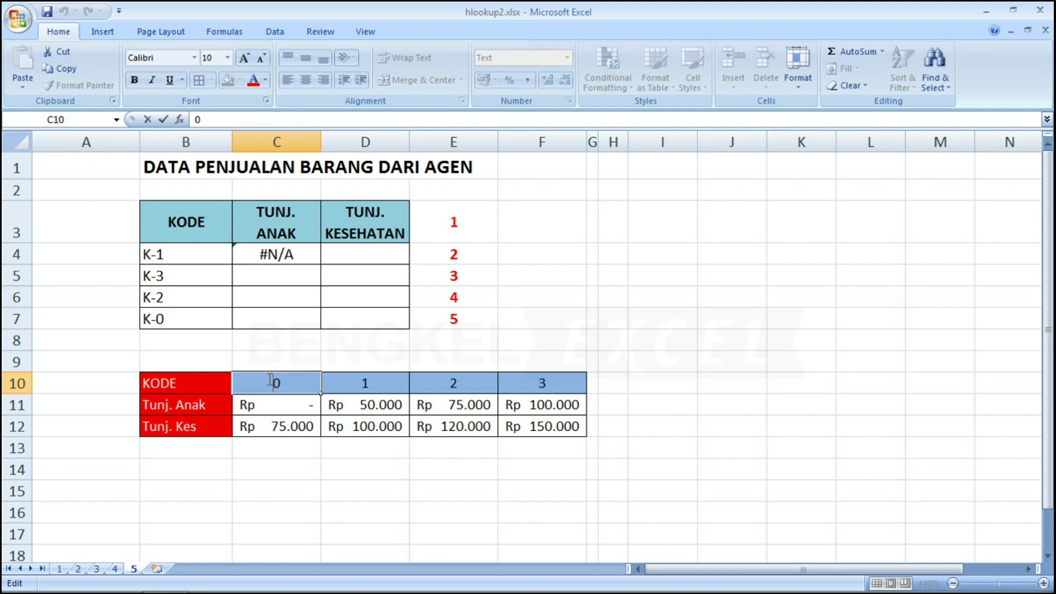
{"action": "key", "text": "Return"}
{"action": "left_click", "coordinate": [270, 379]}
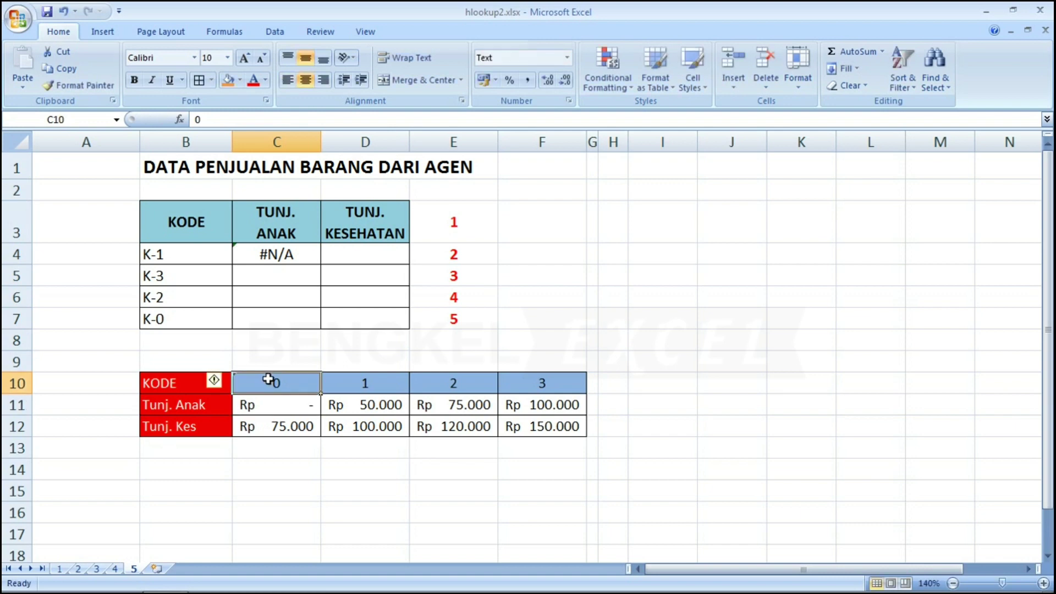
Copy the HLOOKUP formula from C4 down the TUNJ. ANAK column to C7
{"action": "left_click", "coordinate": [292, 257]}
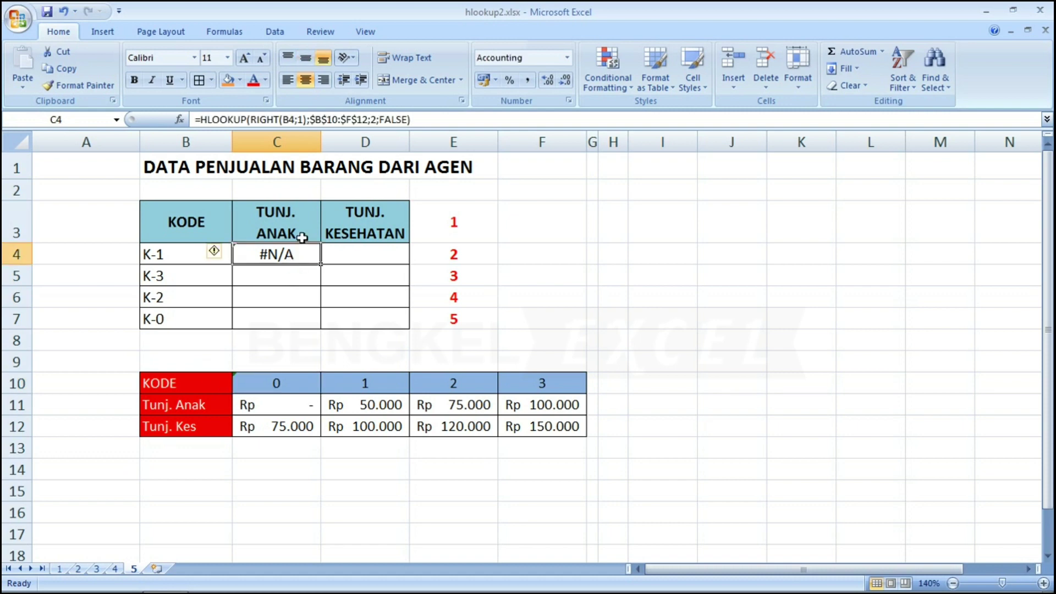
{"action": "key", "text": "Return"}
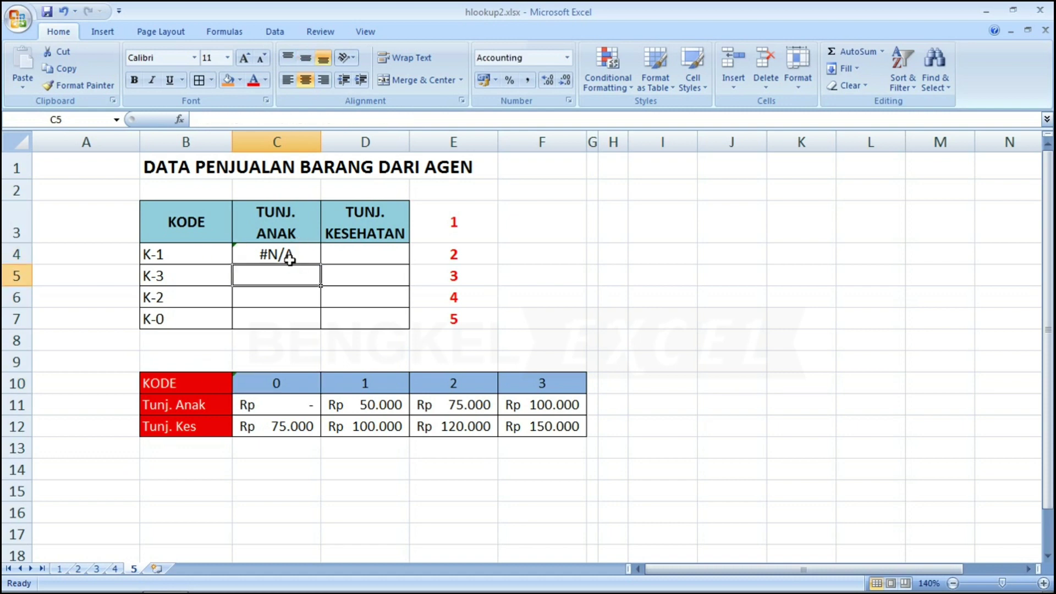
{"action": "left_click", "coordinate": [289, 258]}
{"action": "left_click_drag", "start_coordinate": [320, 265], "coordinate": [314, 321]}
Check the formula in C4 and confirm the text entry 0 in C10 once more
{"action": "left_click", "coordinate": [277, 250]}
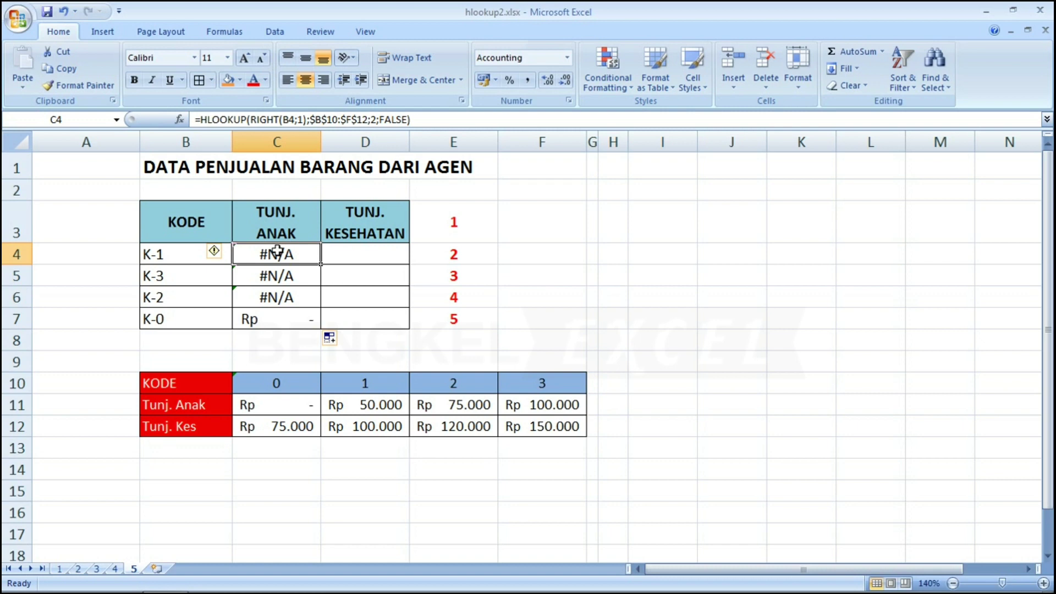
{"action": "left_click", "coordinate": [269, 385]}
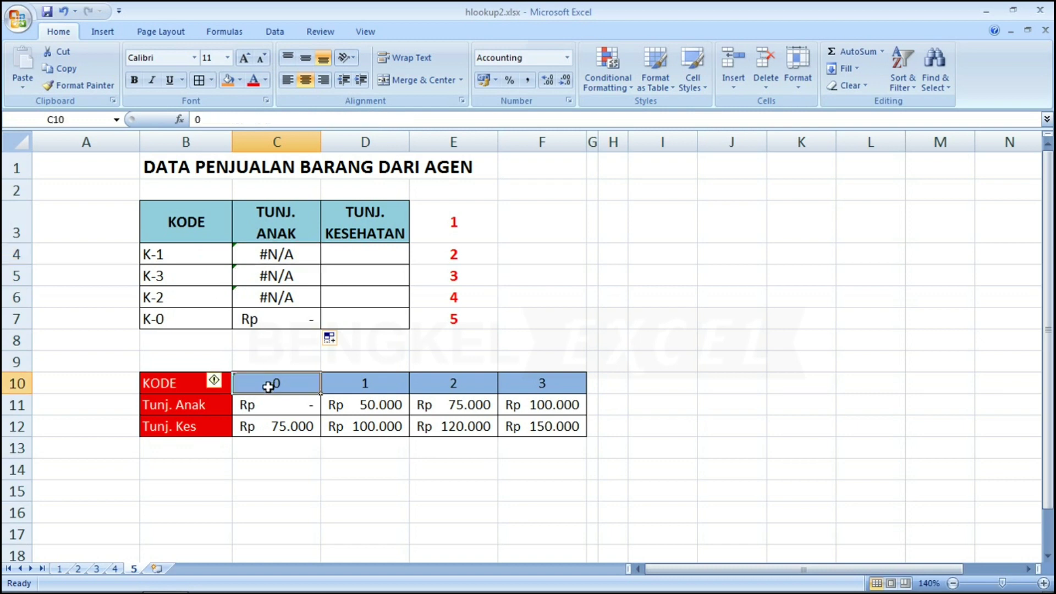
{"action": "double_click", "coordinate": [268, 386]}
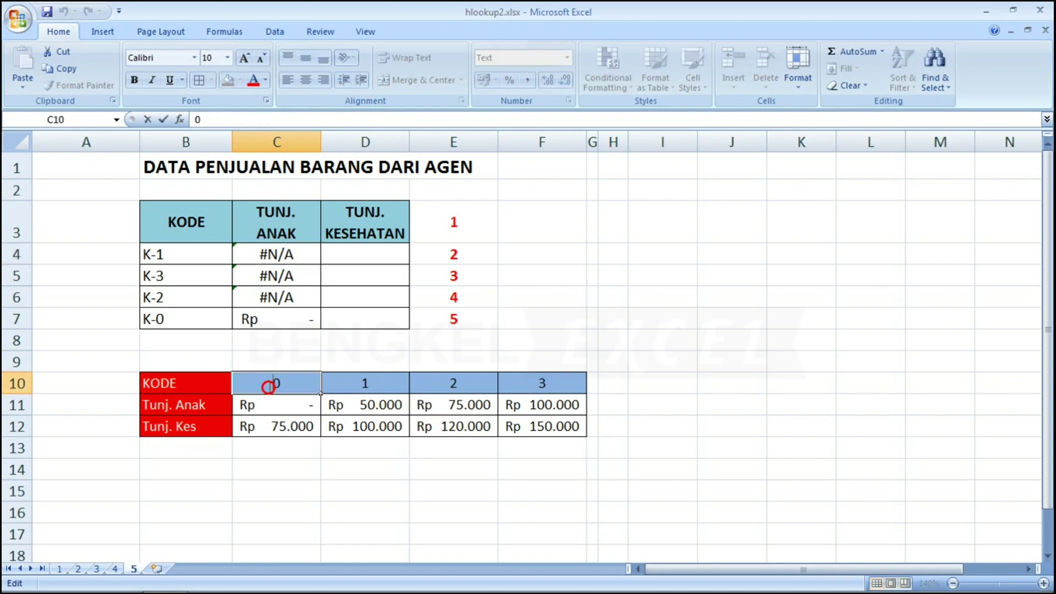
{"action": "key", "text": "Return"}
{"action": "key", "text": "Up"}
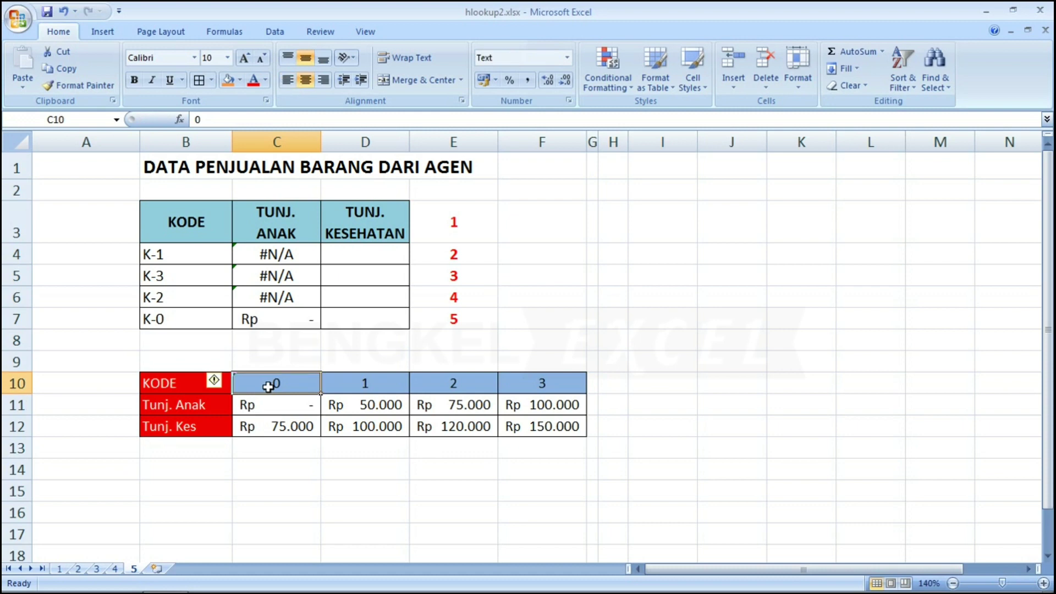
Prefix the codes 0, 1, 2 and 3 in header cells C10:F10 with an apostrophe to store them as text
{"action": "left_click", "coordinate": [507, 406]}
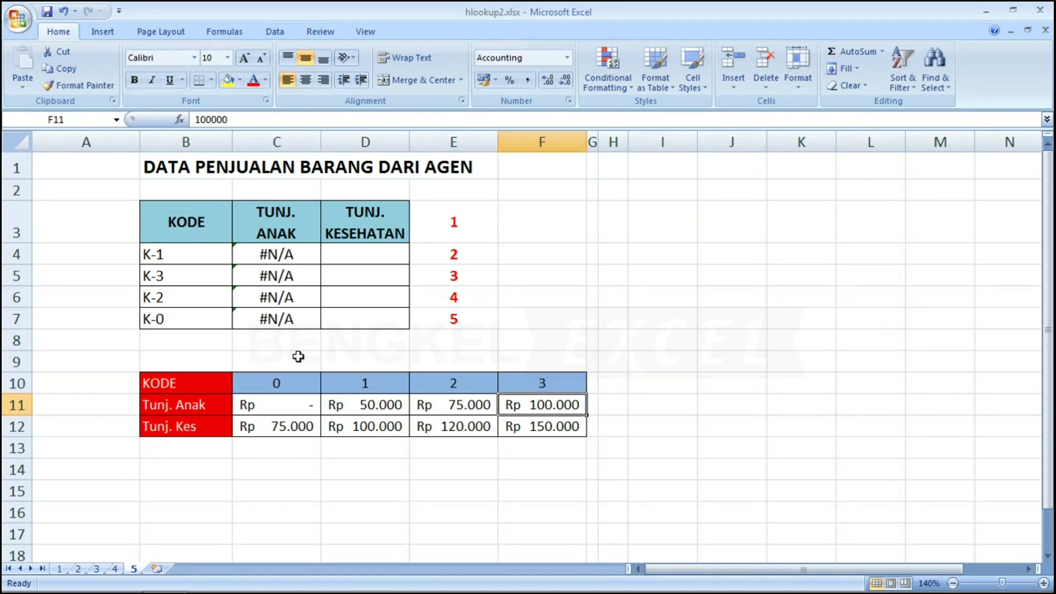
{"action": "left_click", "coordinate": [292, 369]}
{"action": "left_click", "coordinate": [282, 381]}
{"action": "double_click", "coordinate": [286, 383]}
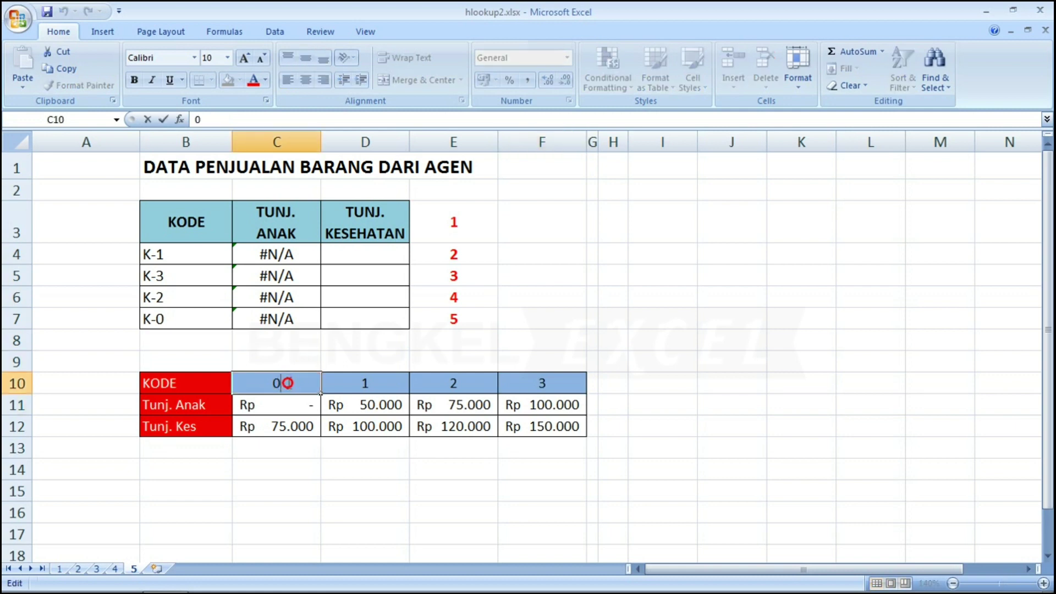
{"action": "key", "text": "Home"}
{"action": "type", "text": "'"}
{"action": "key", "text": "Return"}
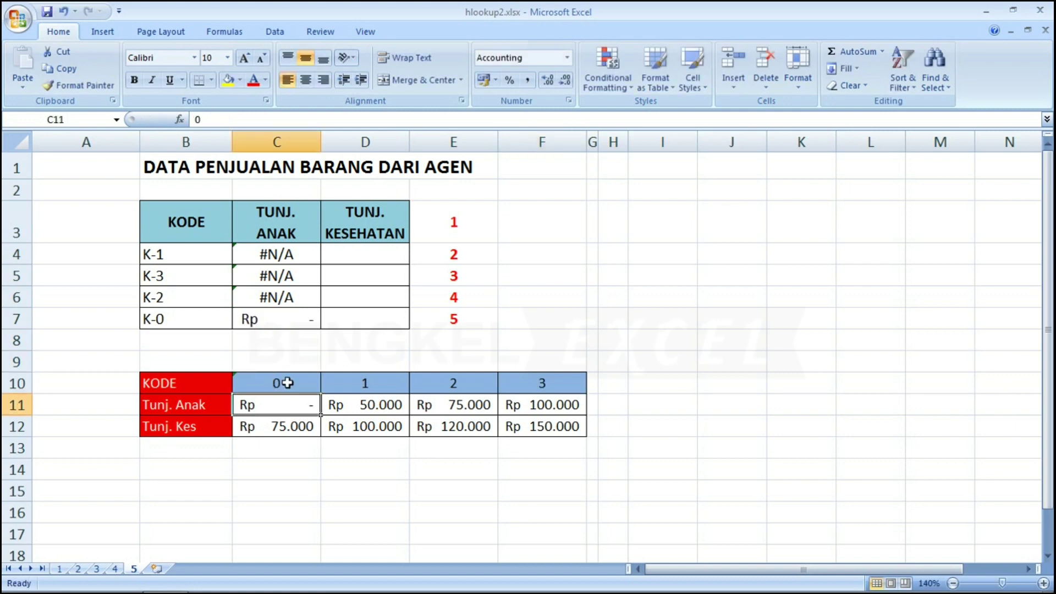
{"action": "key", "text": "Up"}
{"action": "key", "text": "Right"}
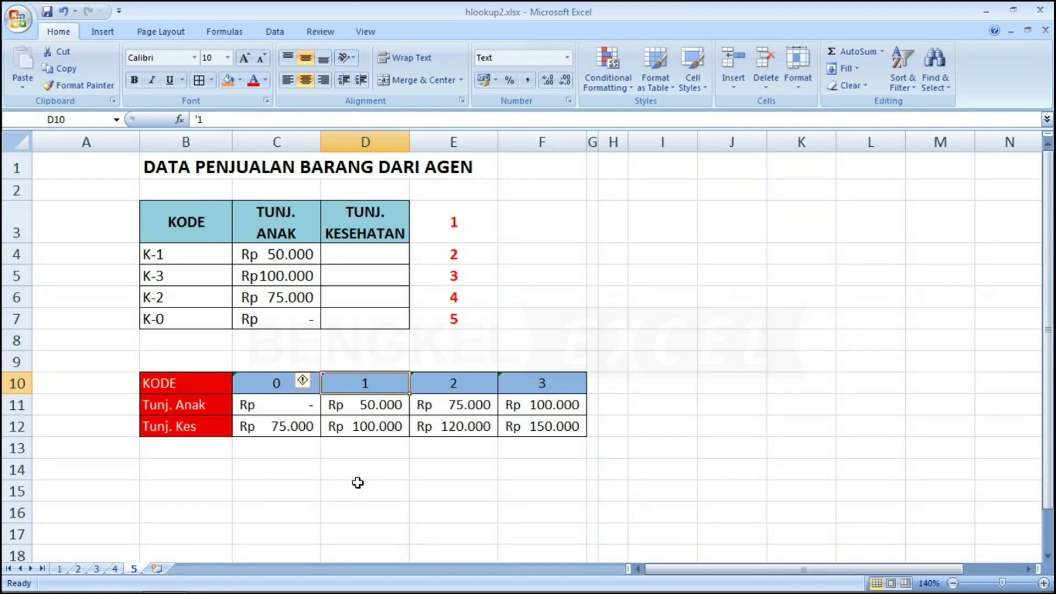
{"action": "left_click", "coordinate": [261, 383]}
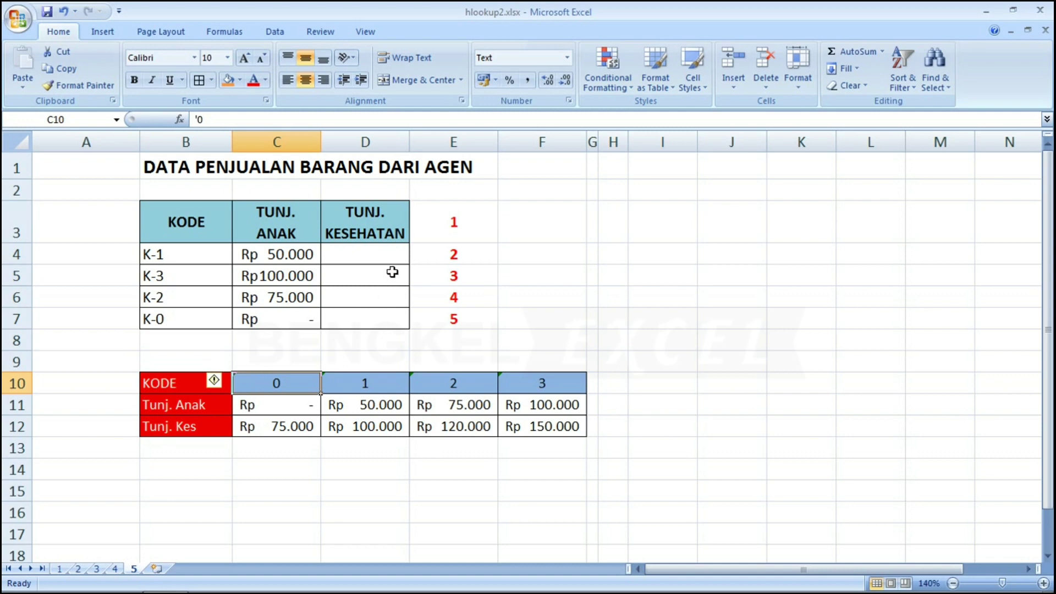
Insert an HLOOKUP function in D4 under TUNJ. KESEHATAN and begin a nested RIGHT as its lookup value
{"action": "left_click", "coordinate": [373, 251]}
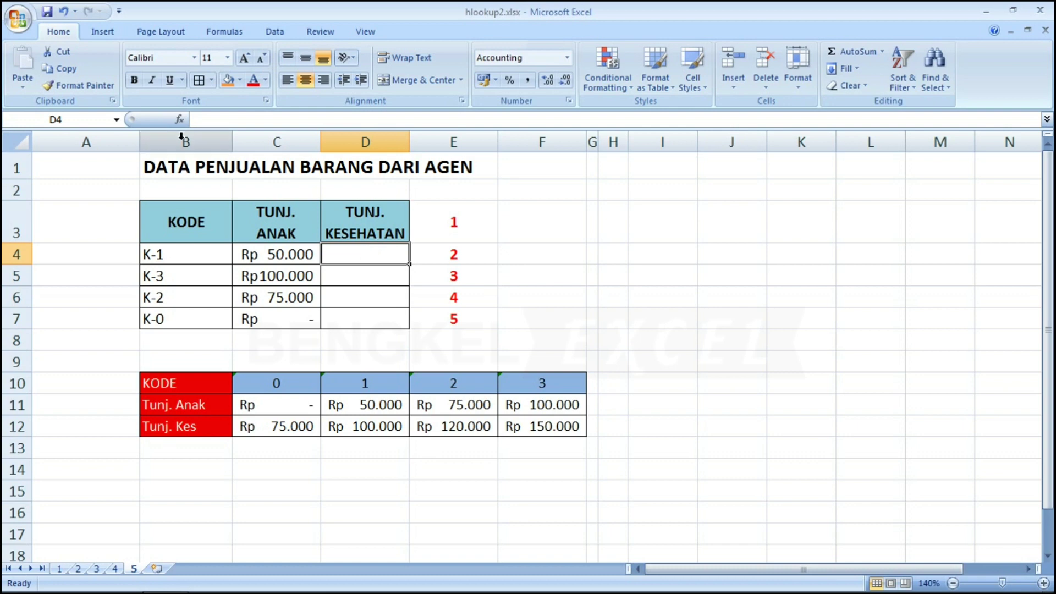
{"action": "left_click", "coordinate": [179, 119]}
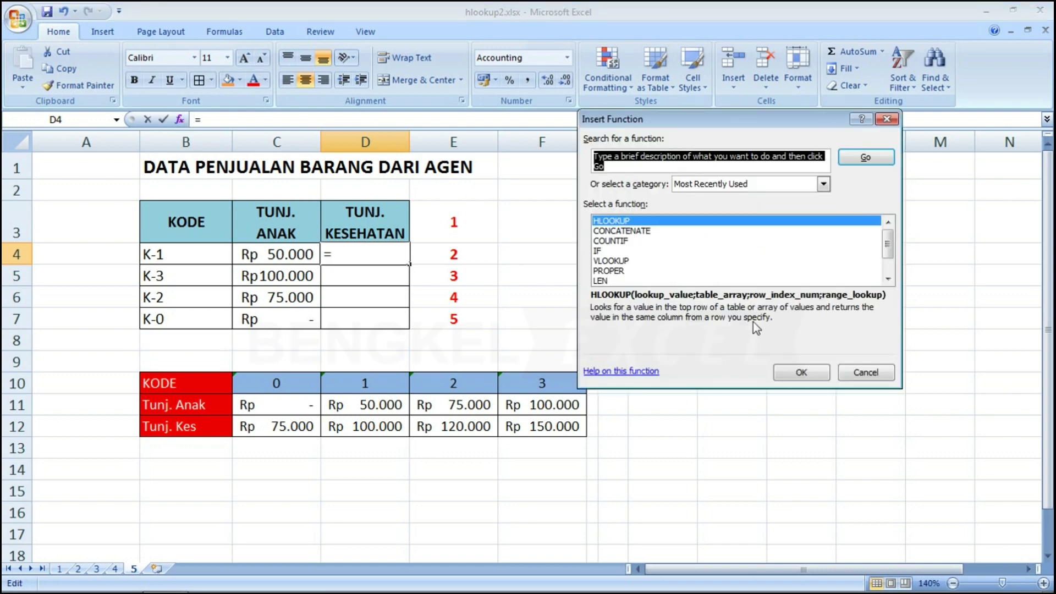
{"action": "left_click", "coordinate": [798, 375]}
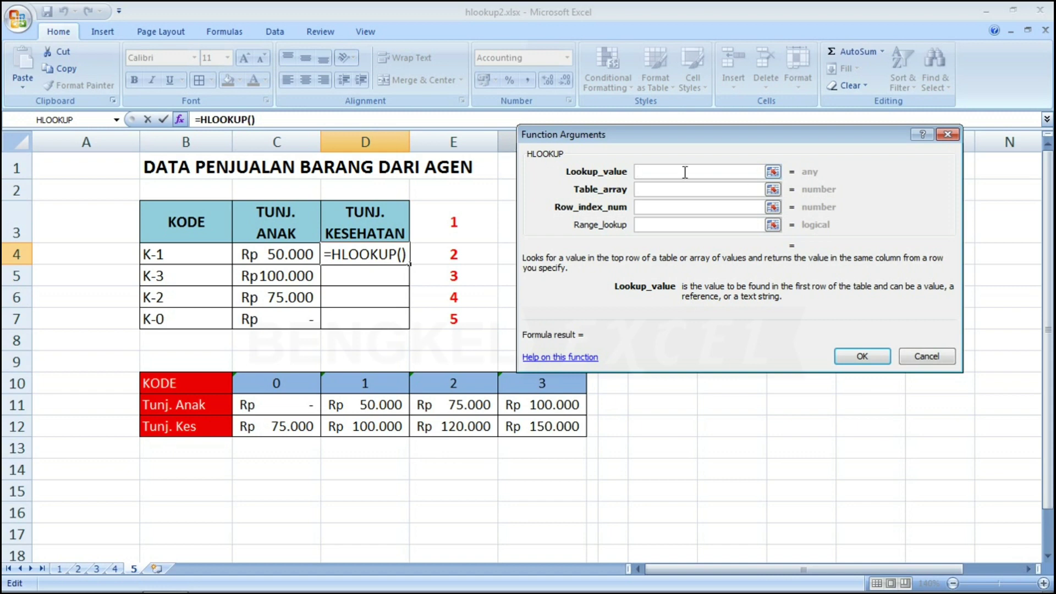
{"action": "type", "text": "ri"}
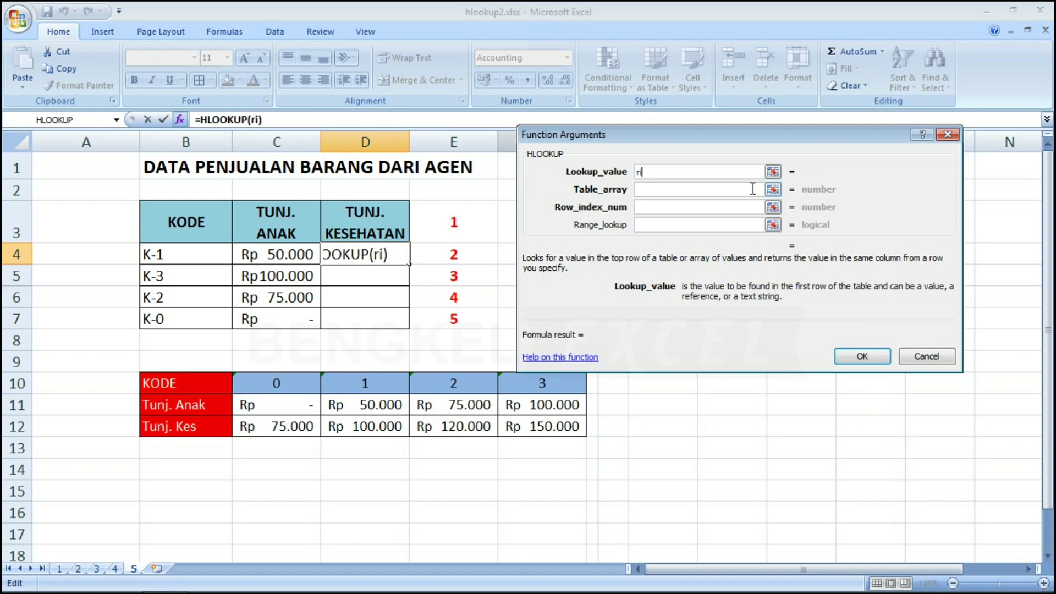
{"action": "type", "text": "ght"}
{"action": "key", "text": "BackSpace"}
{"action": "key", "text": "BackSpace"}
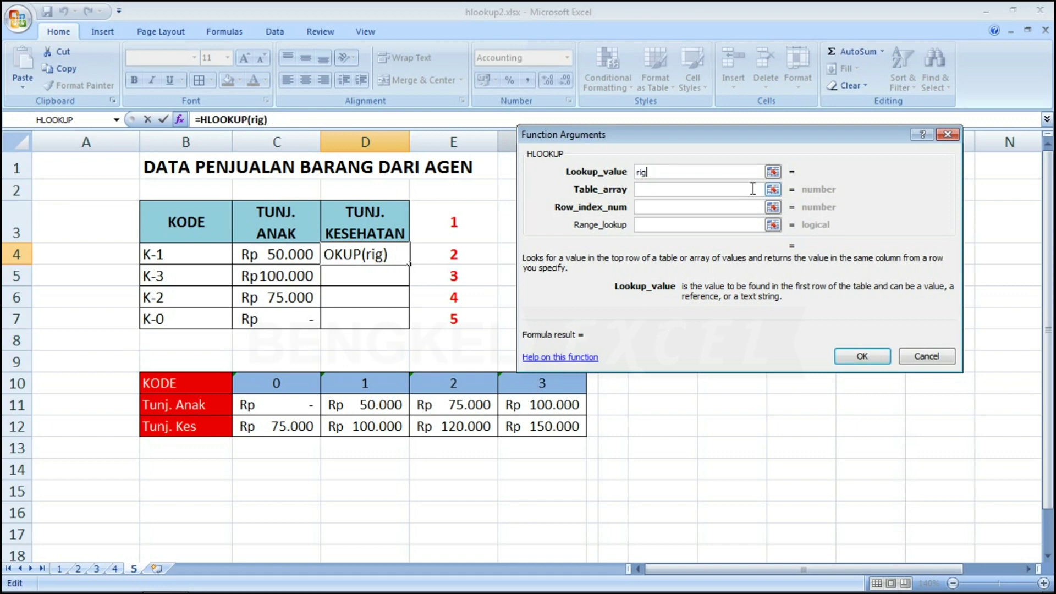
{"action": "type", "text": "ht"}
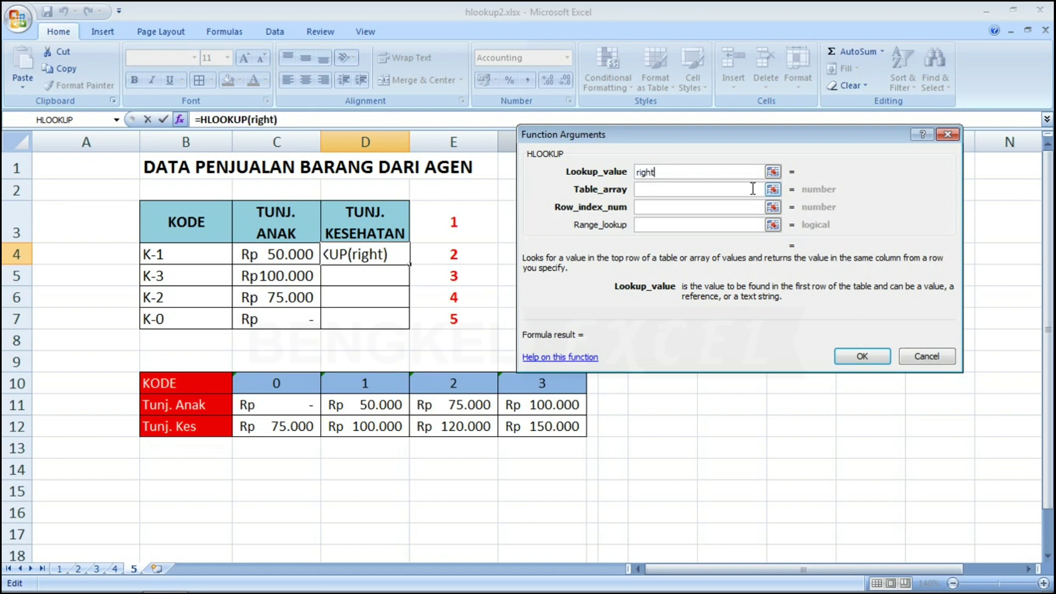
{"action": "type", "text": "("}
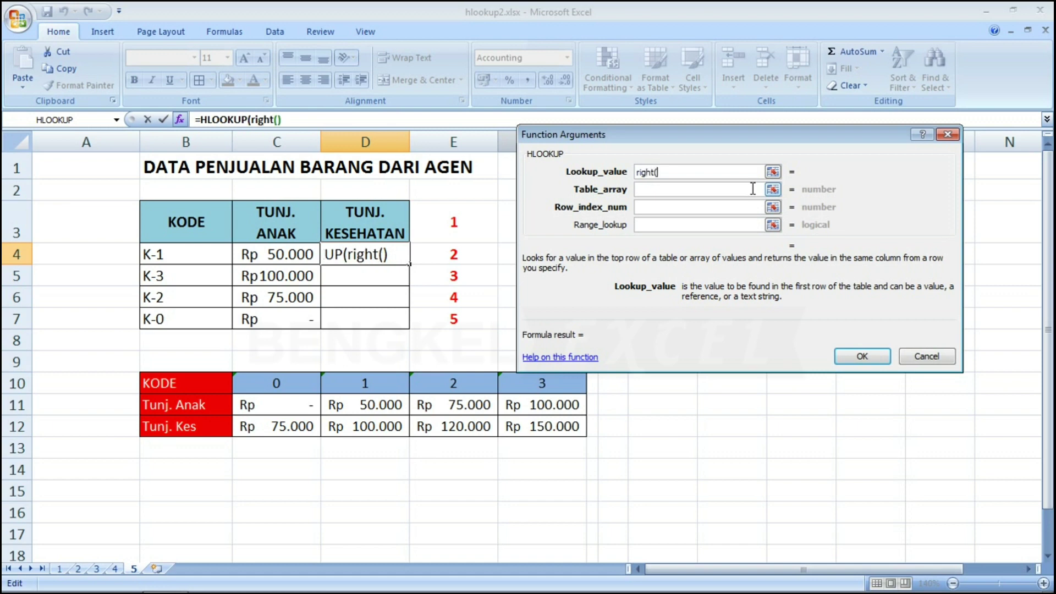
Set the nested RIGHT to extract 1 character from B4, then return to the HLOOKUP arguments
{"action": "left_click", "coordinate": [278, 119]}
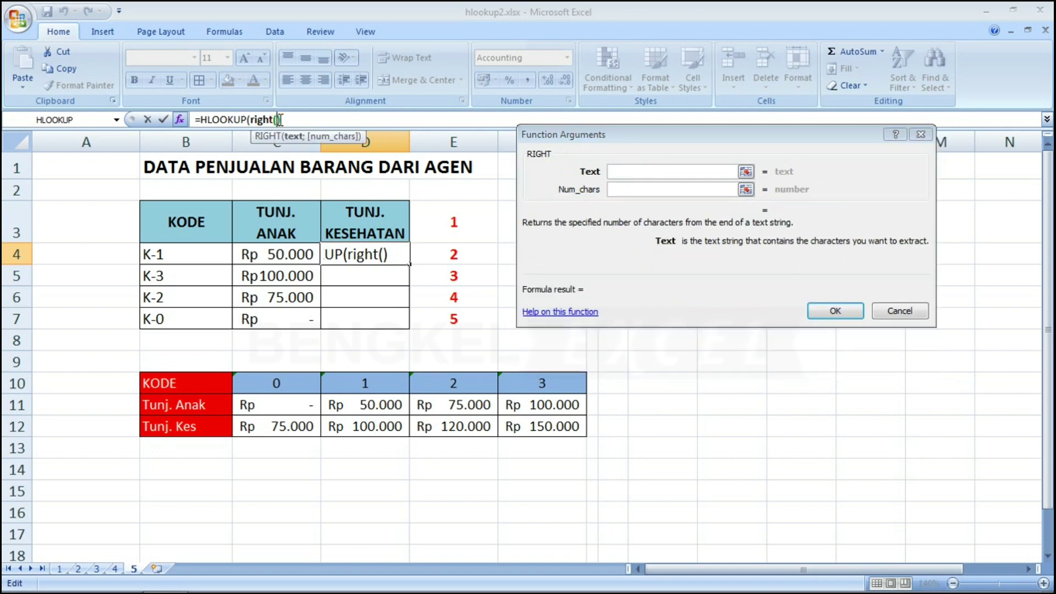
{"action": "left_click", "coordinate": [635, 168]}
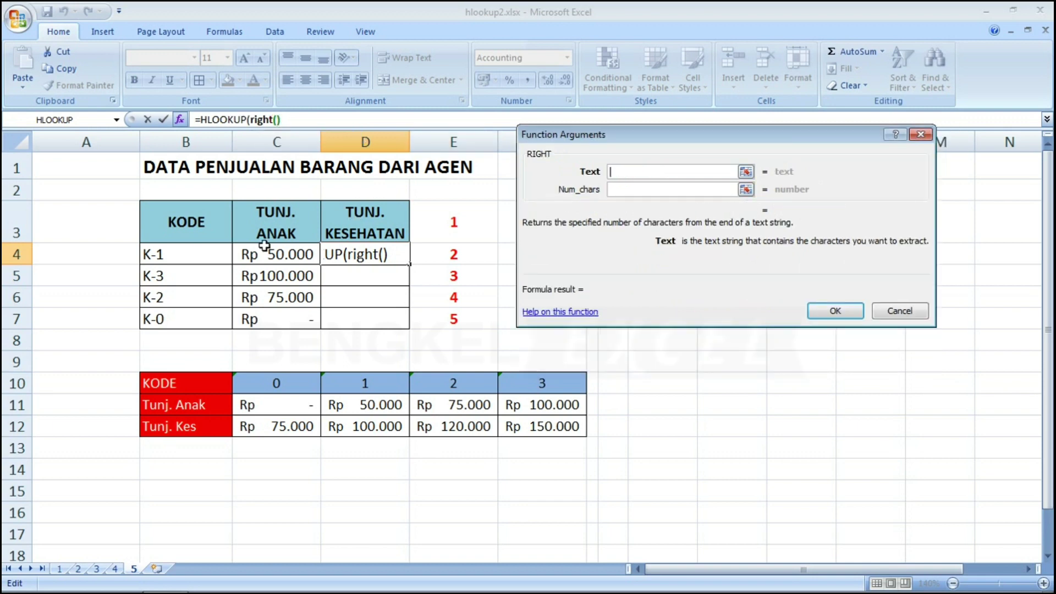
{"action": "left_click", "coordinate": [158, 255]}
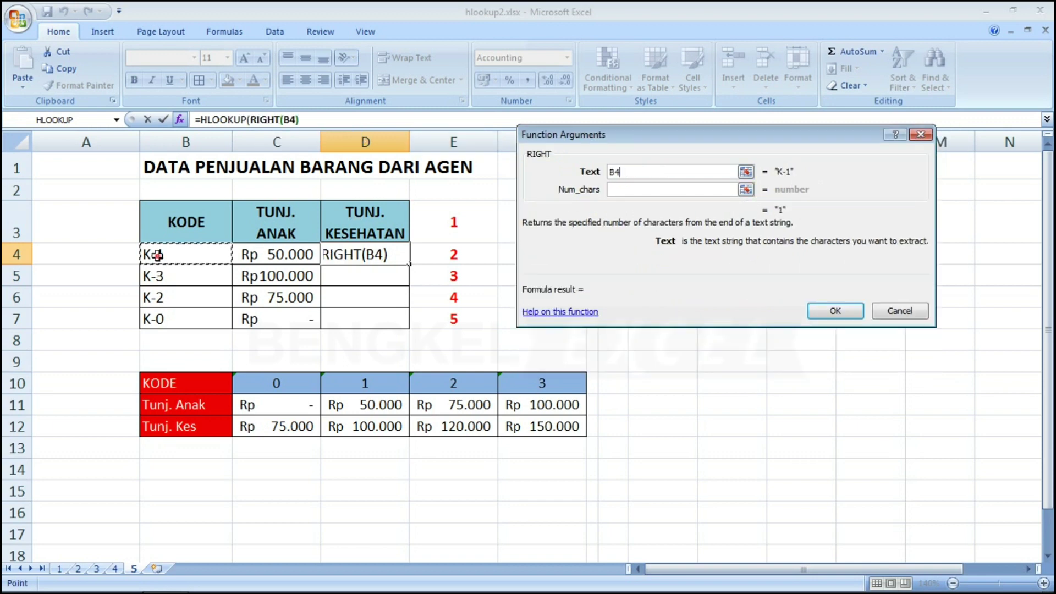
{"action": "left_click", "coordinate": [640, 193]}
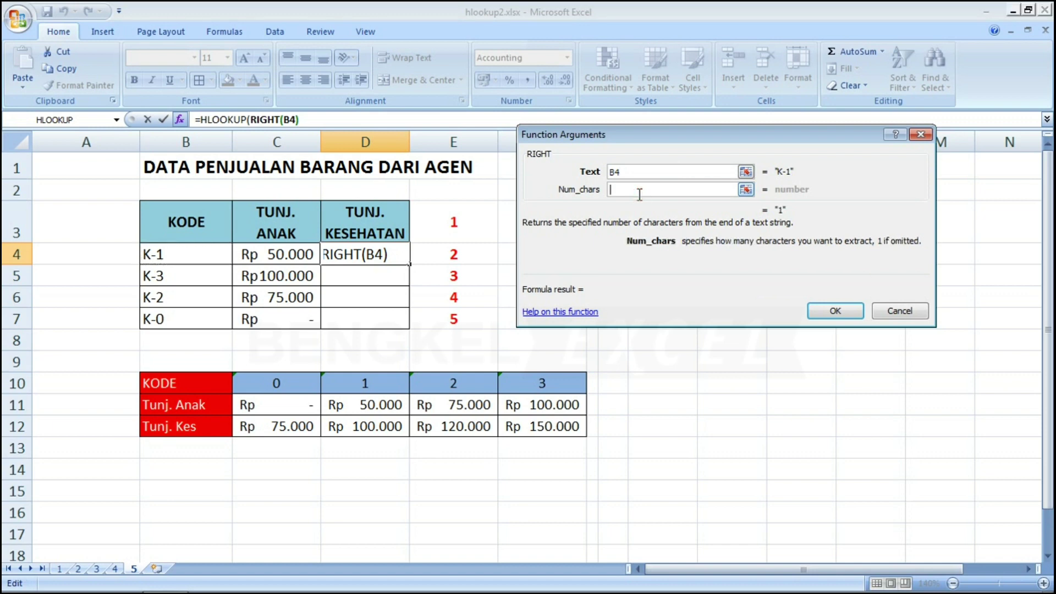
{"action": "type", "text": "1"}
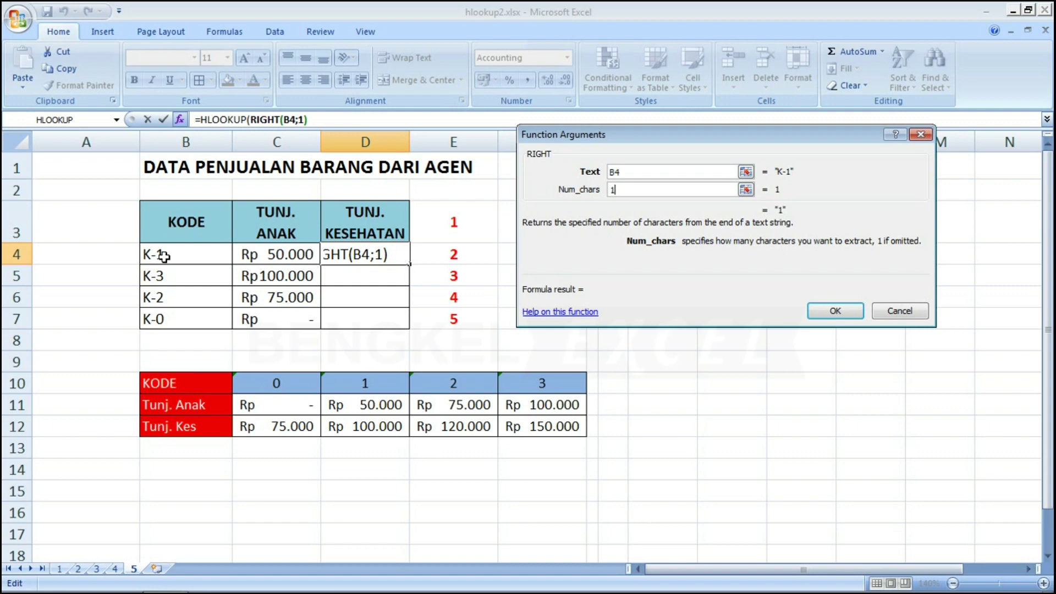
{"action": "left_click", "coordinate": [318, 117]}
{"action": "type", "text": ";"}
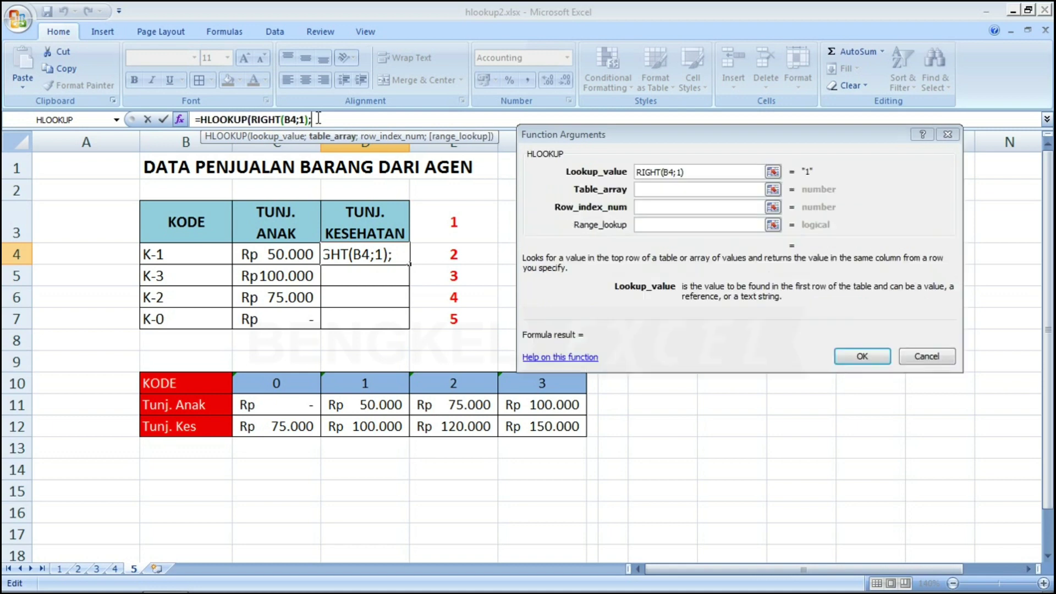
Set the HLOOKUP table array to the allowance table as the absolute range $B$10:$F$12
{"action": "left_click", "coordinate": [647, 190]}
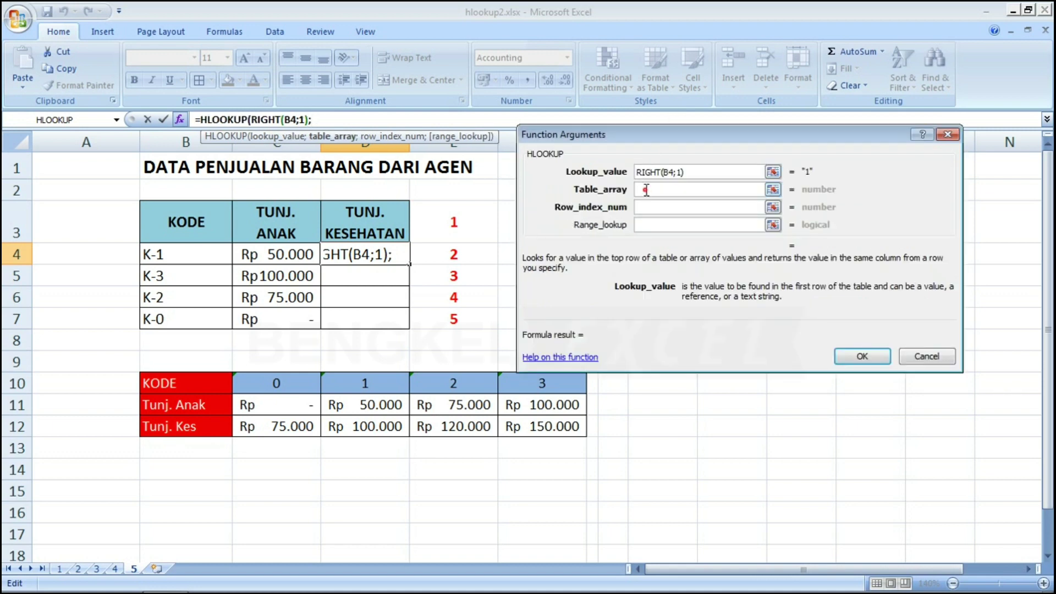
{"action": "left_click", "coordinate": [160, 387]}
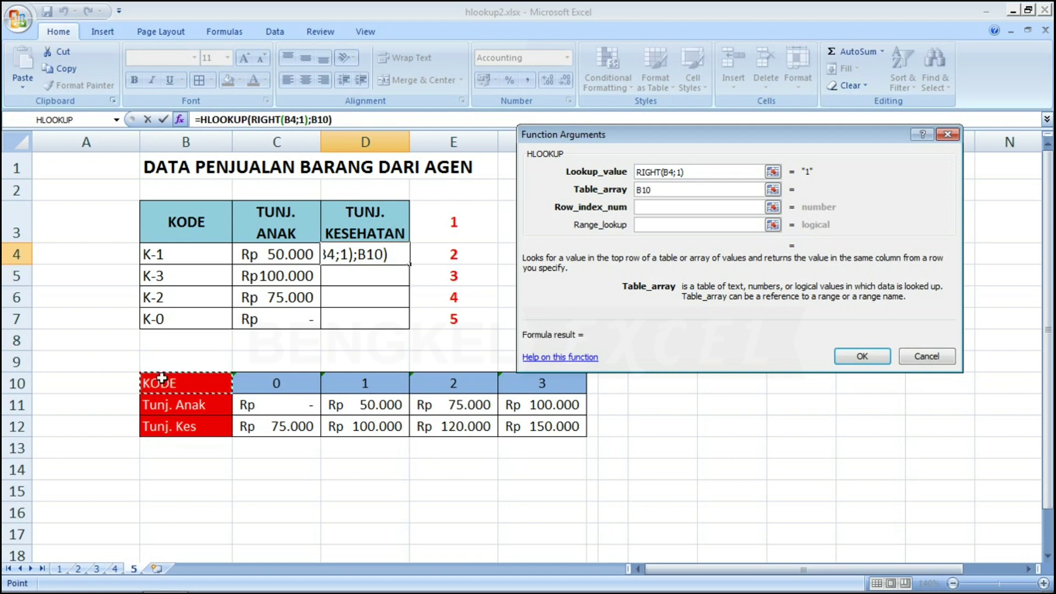
{"action": "left_click_drag", "start_coordinate": [158, 383], "coordinate": [525, 418]}
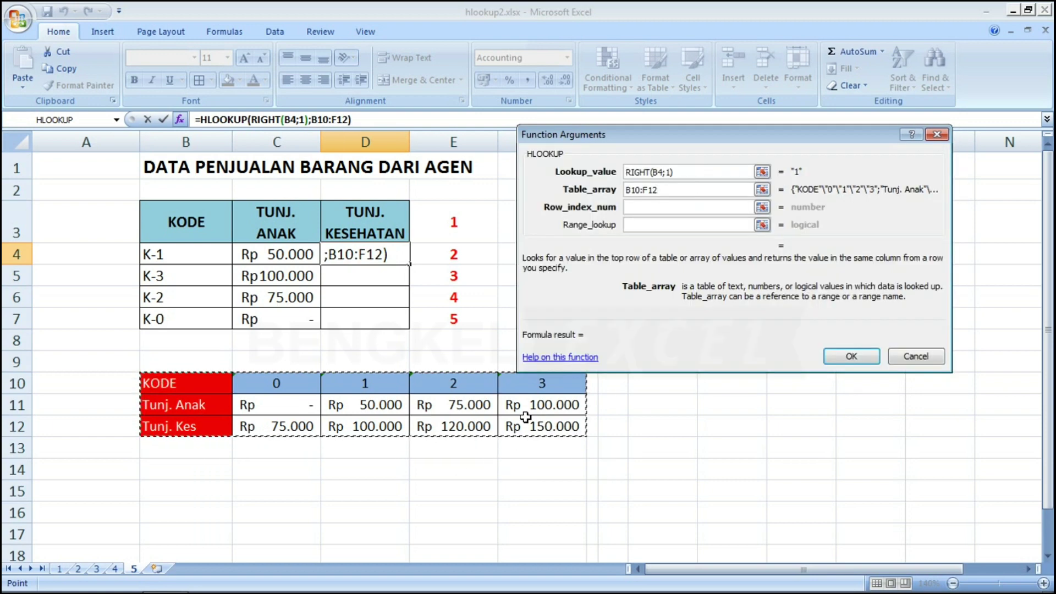
{"action": "key", "text": "F4"}
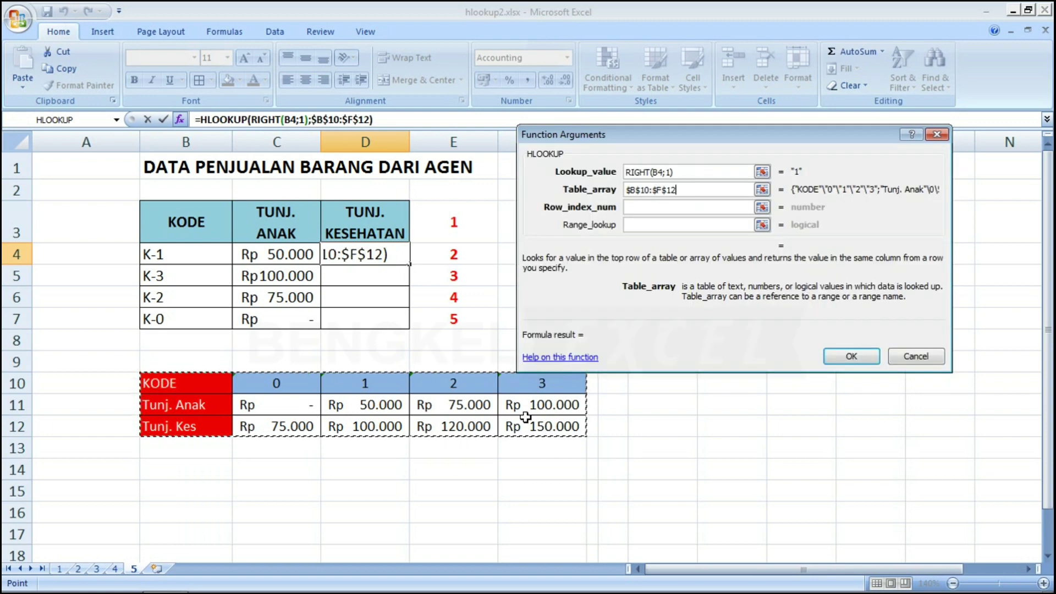
Complete the HLOOKUP in D4 with row index 3 and range lookup FALSE
{"action": "left_click", "coordinate": [646, 207]}
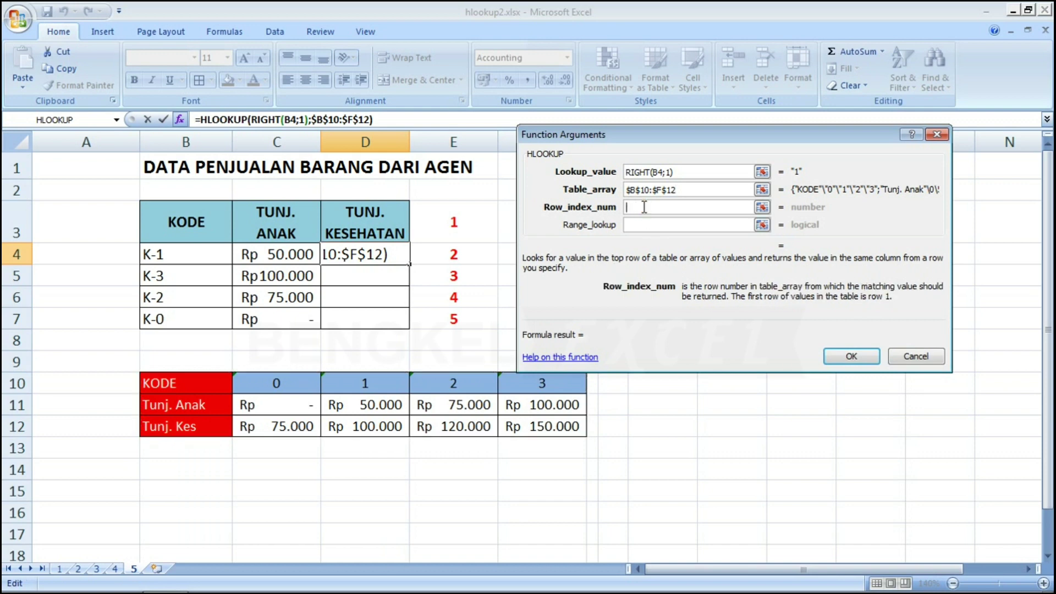
{"action": "type", "text": "3"}
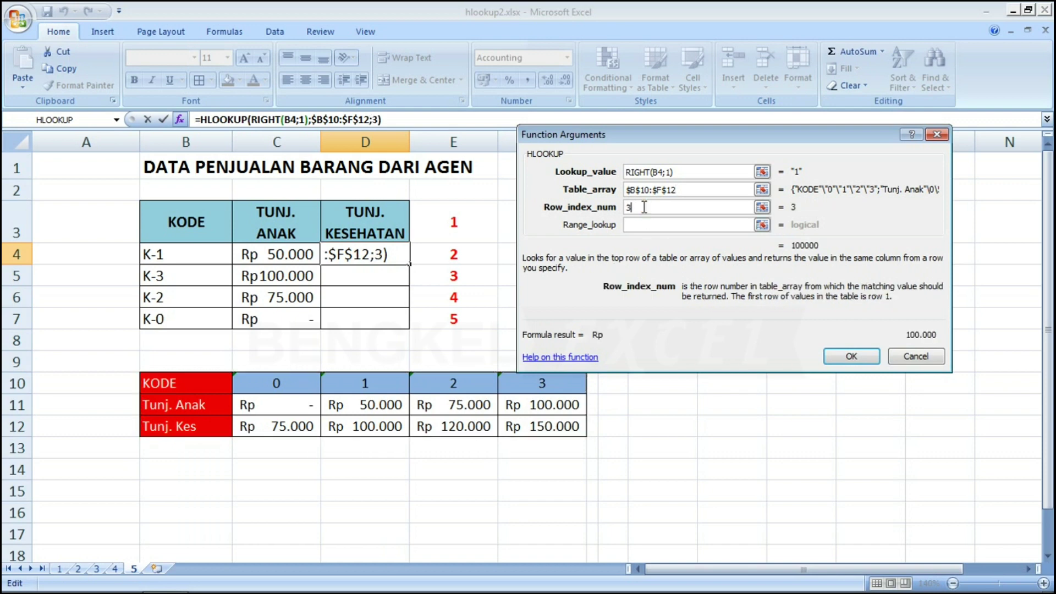
{"action": "left_click", "coordinate": [633, 226]}
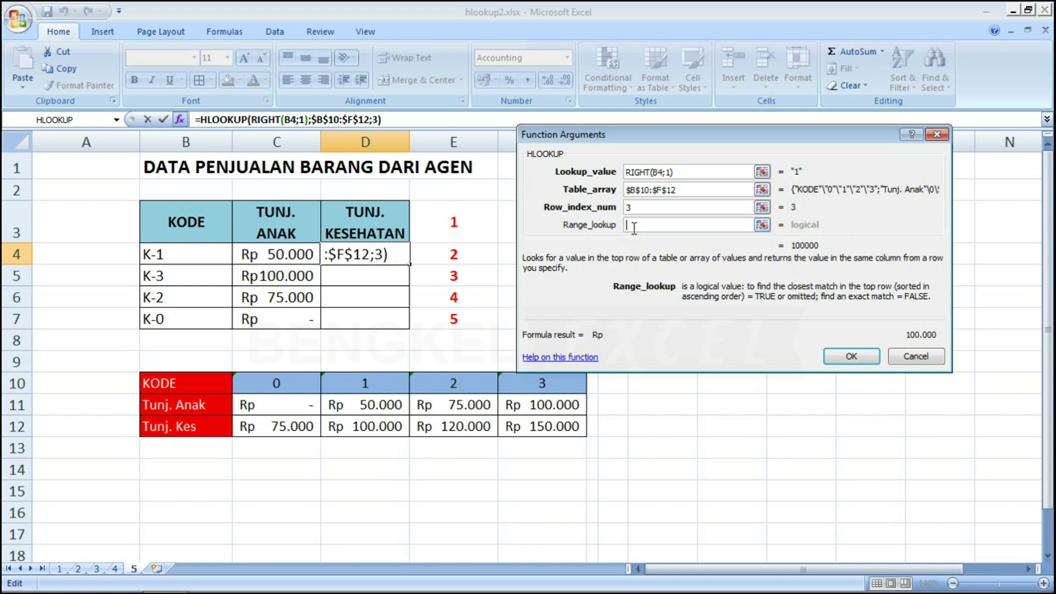
{"action": "type", "text": "false"}
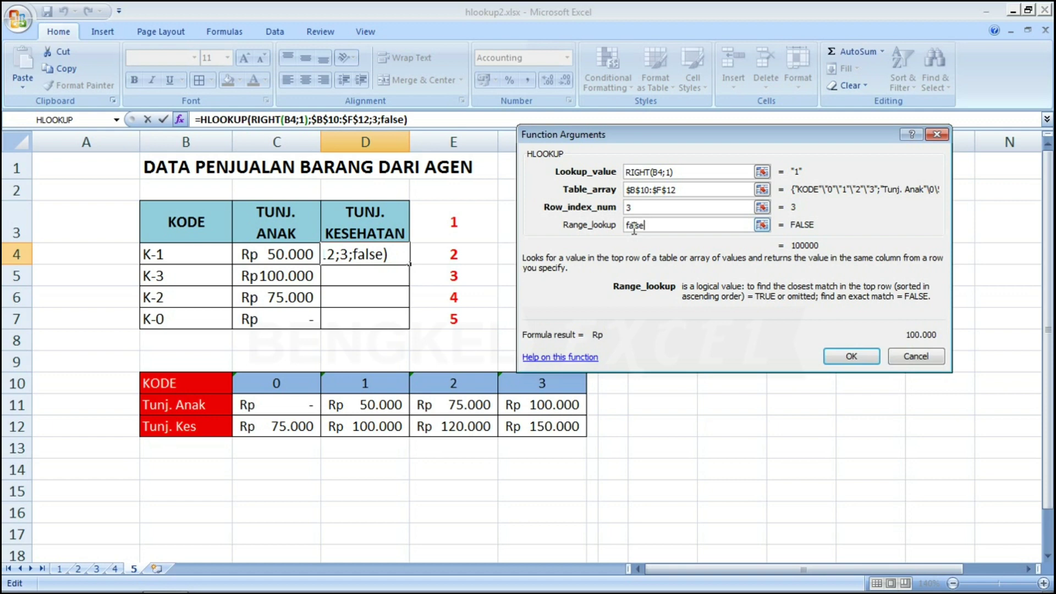
{"action": "key", "text": "Return"}
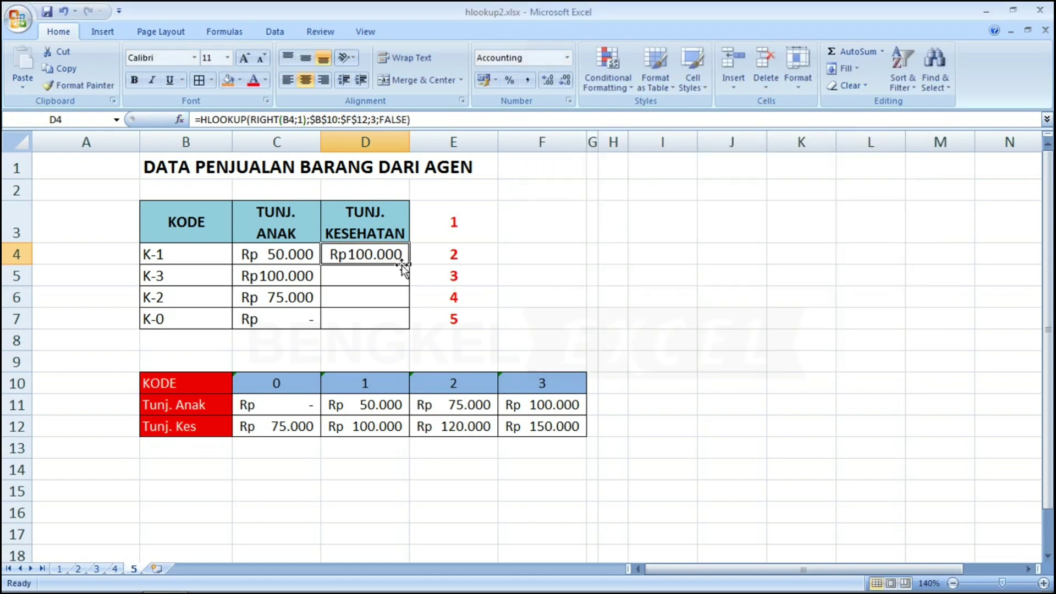
Copy the HLOOKUP formula from D4 down the TUNJ. KESEHATAN column to D7 and save the workbook
{"action": "left_click_drag", "start_coordinate": [408, 266], "coordinate": [399, 325]}
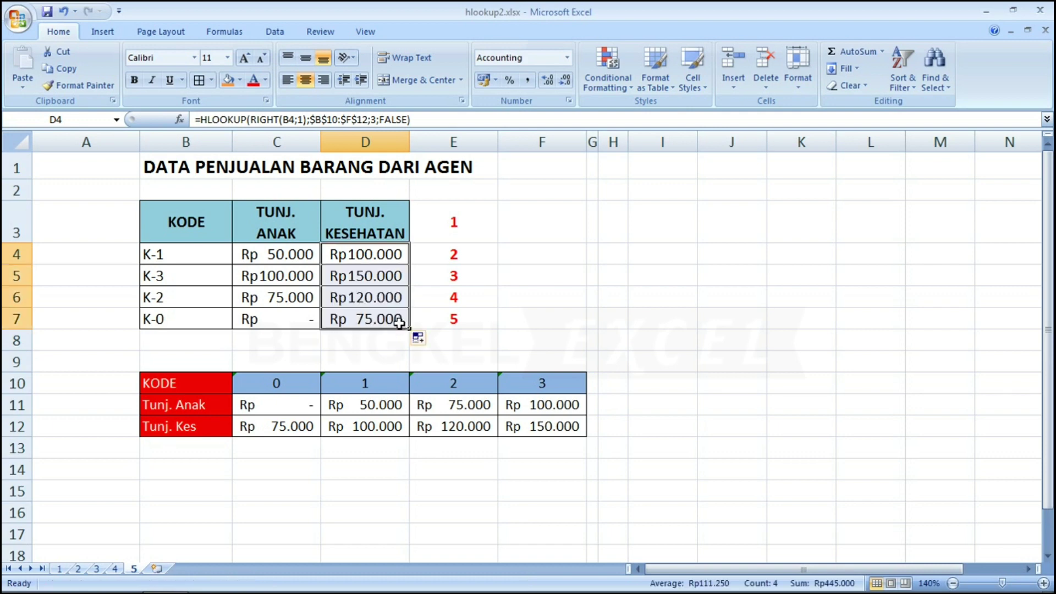
{"action": "left_click", "coordinate": [399, 323]}
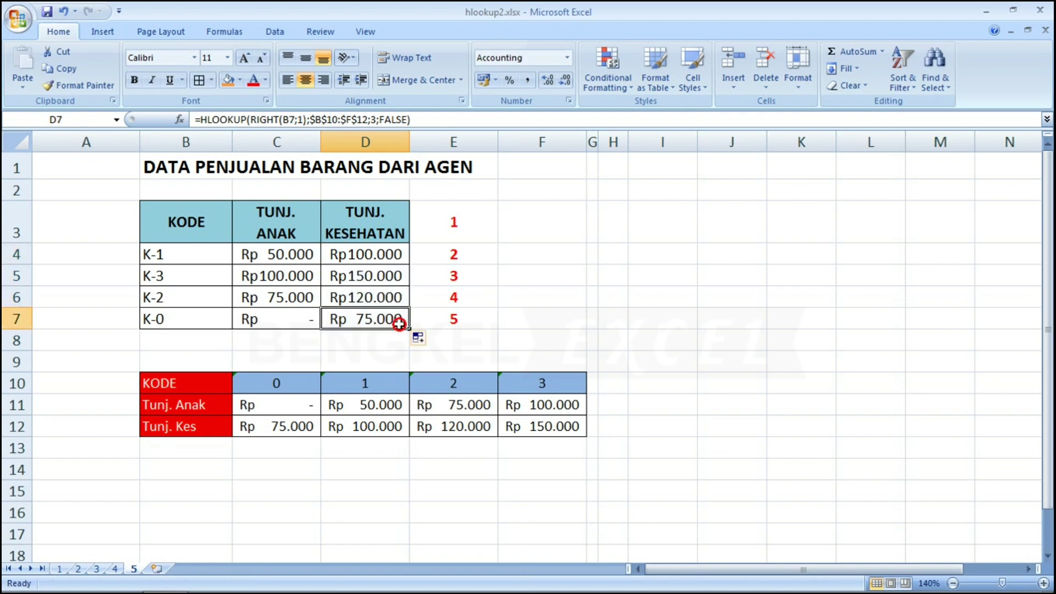
{"action": "left_click", "coordinate": [49, 18]}
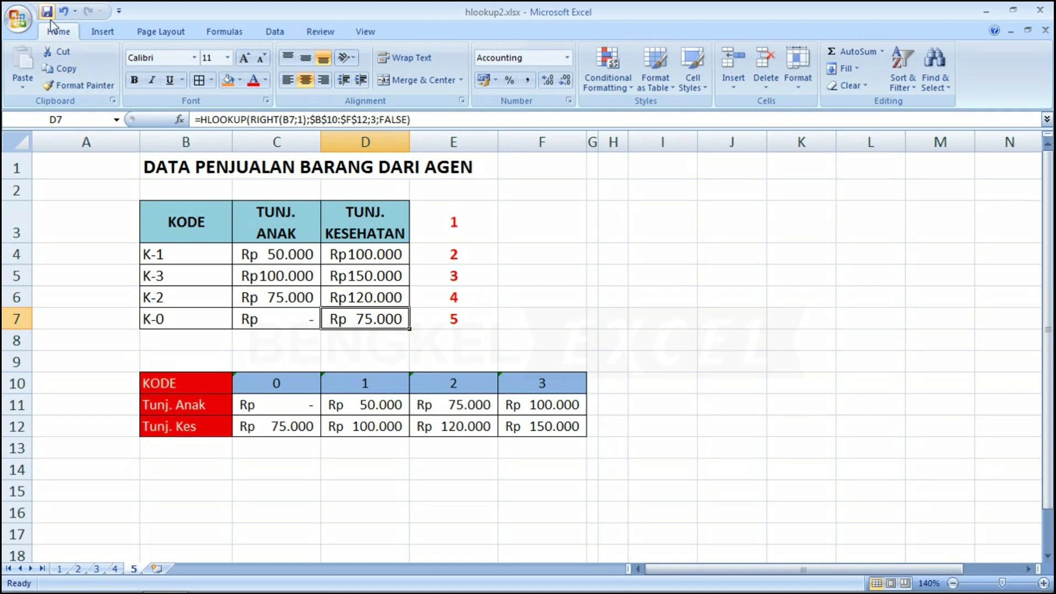
Review the finished HLOOKUP examples on sheets 1 to 5 of the workbook
{"action": "left_click", "coordinate": [59, 569]}
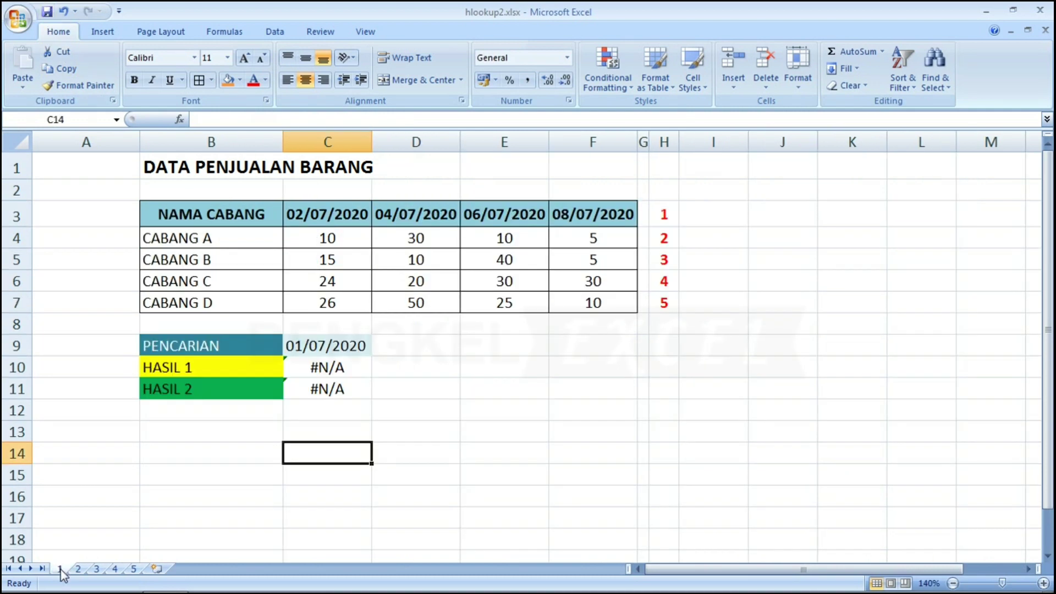
{"action": "left_click", "coordinate": [78, 569]}
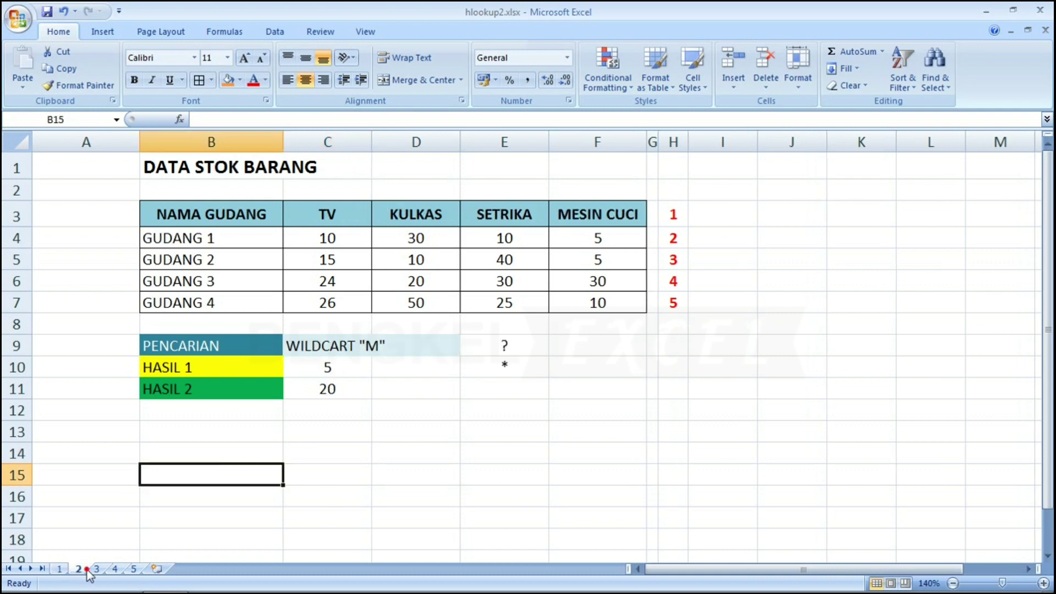
{"action": "left_click", "coordinate": [96, 569]}
{"action": "left_click", "coordinate": [115, 569]}
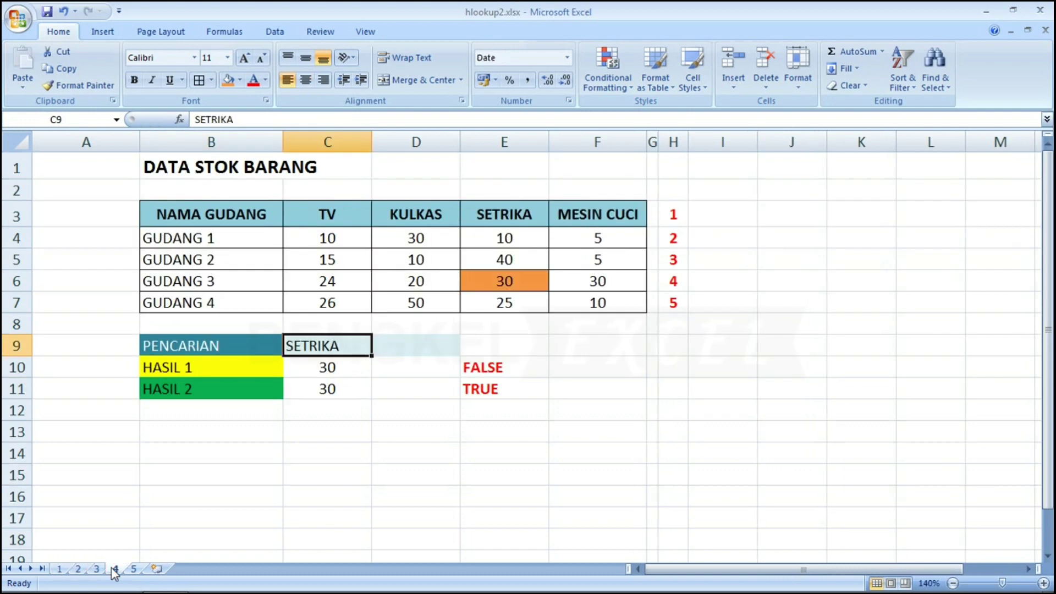
{"action": "left_click", "coordinate": [134, 568]}
{"action": "left_click", "coordinate": [115, 569]}
{"action": "left_click", "coordinate": [97, 569]}
{"action": "left_click", "coordinate": [78, 569]}
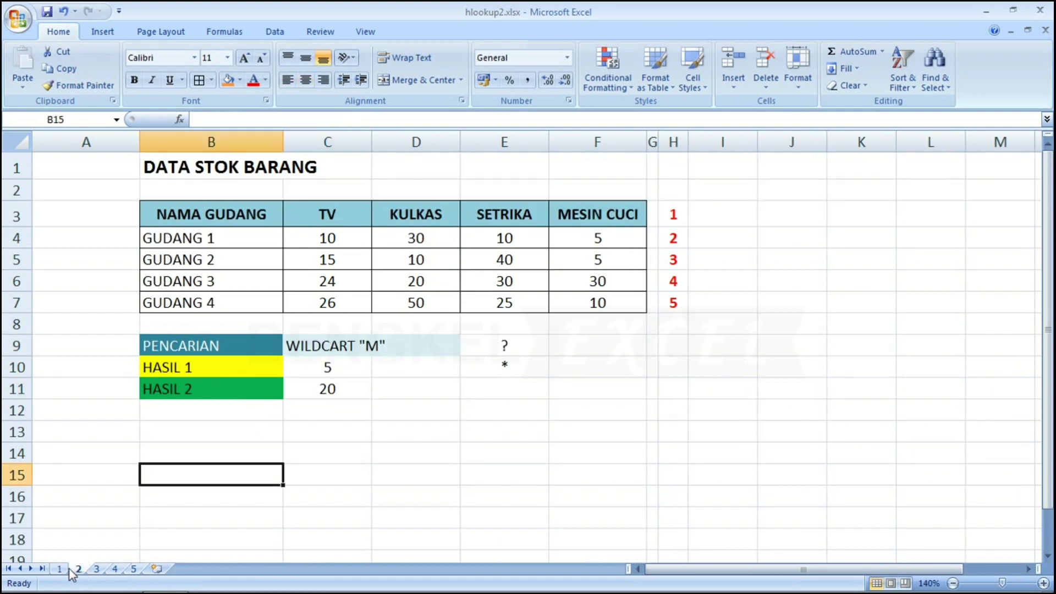
{"action": "left_click", "coordinate": [59, 569]}
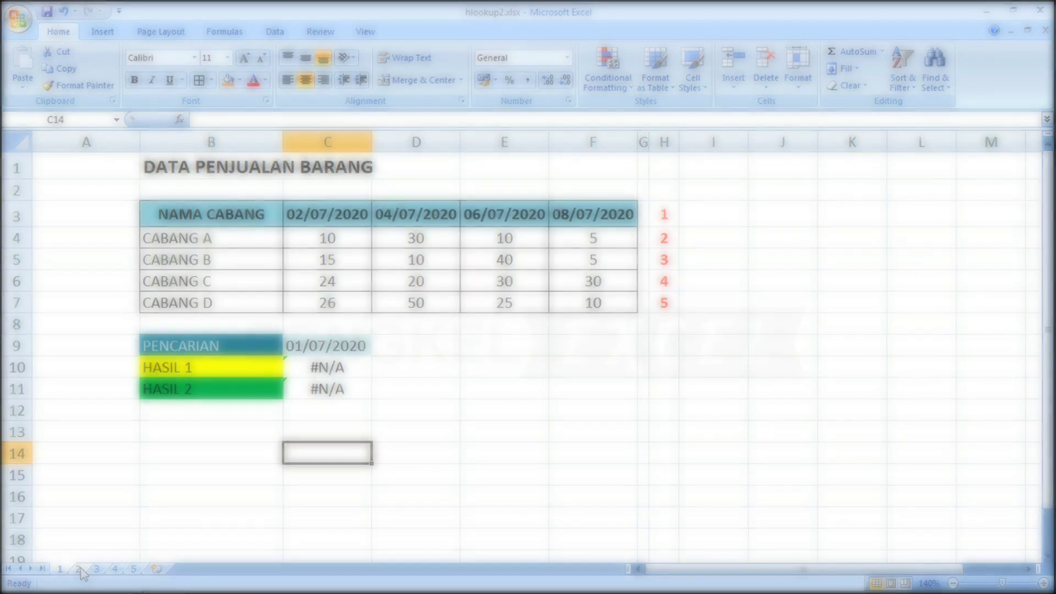
{"action": "left_click", "coordinate": [78, 568]}
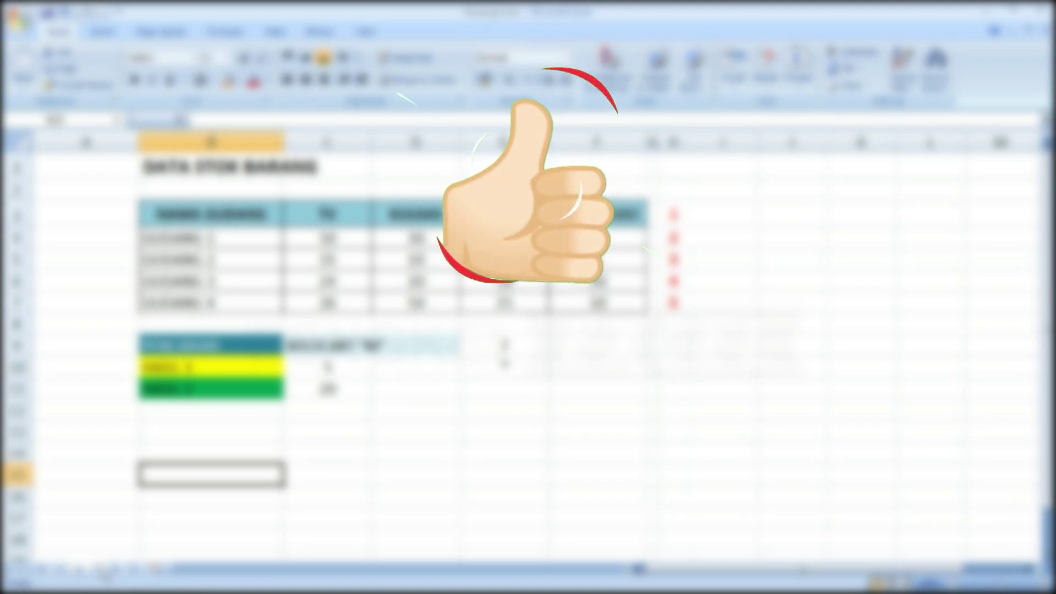
{"action": "left_click", "coordinate": [103, 570]}
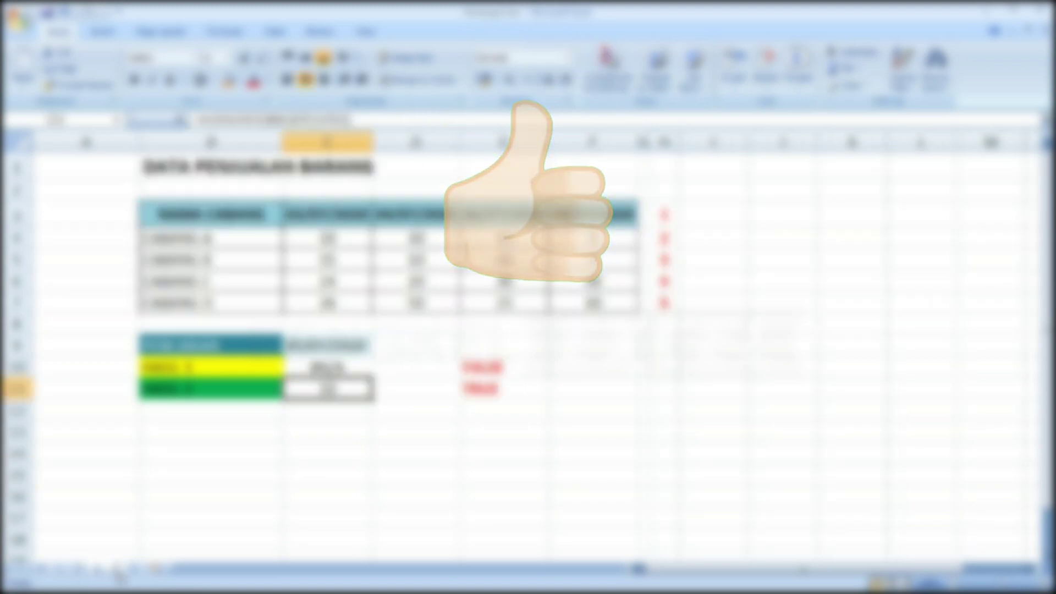
{"action": "left_click", "coordinate": [116, 570]}
{"action": "left_click", "coordinate": [128, 570]}
{"action": "left_click", "coordinate": [115, 570]}
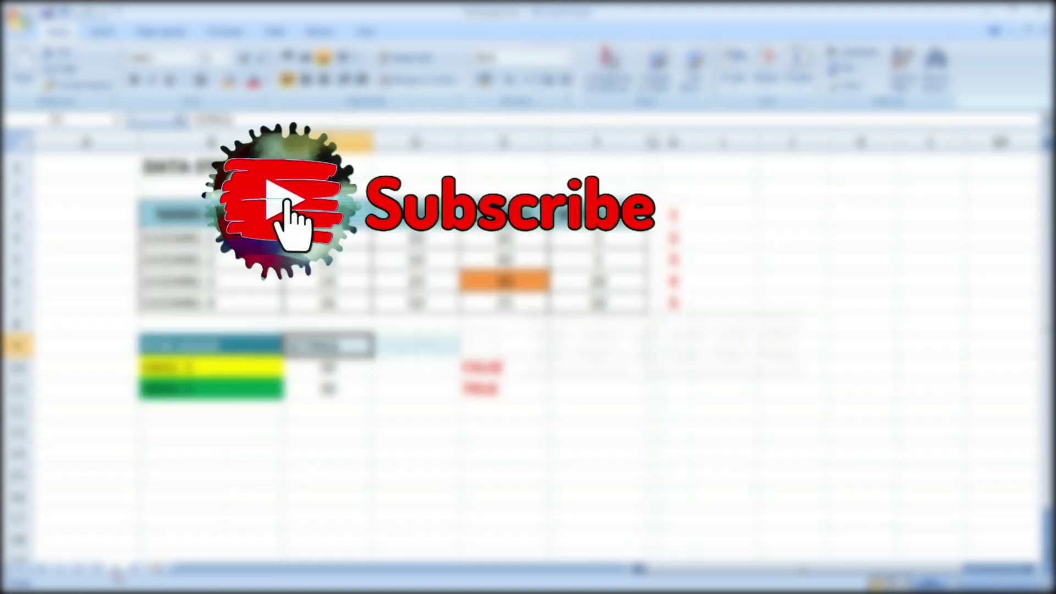
{"action": "left_click", "coordinate": [97, 570]}
{"action": "left_click", "coordinate": [79, 570]}
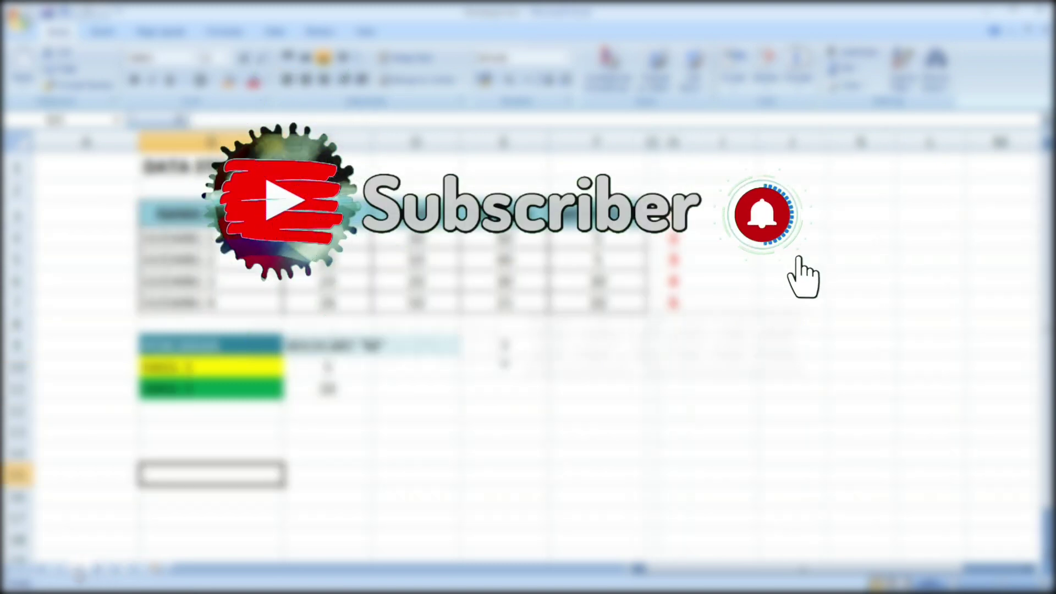
{"action": "left_click", "coordinate": [62, 571]}
{"action": "key", "text": "ctrl+Page_Down"}
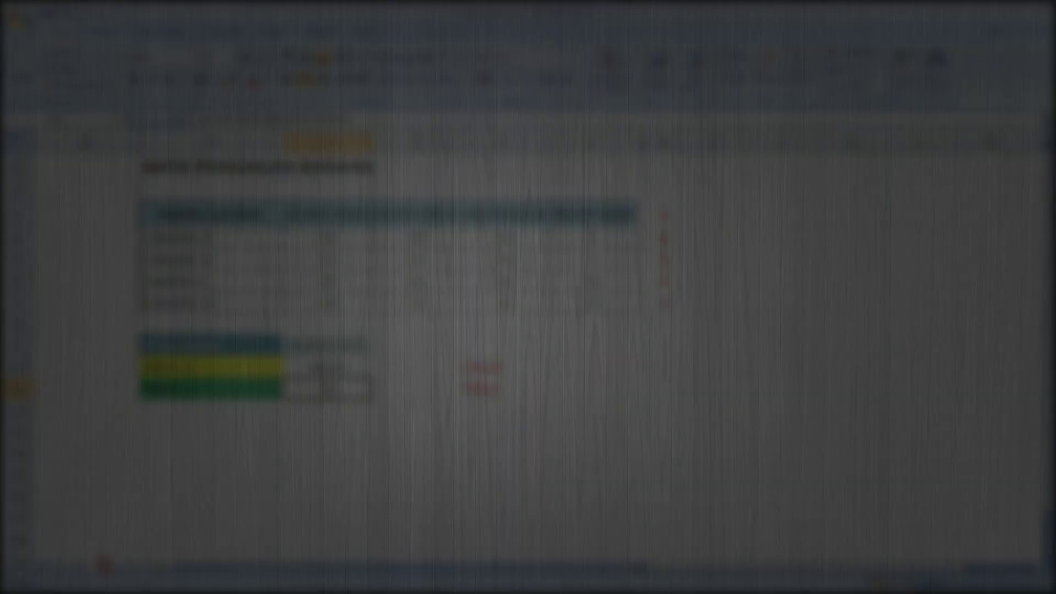